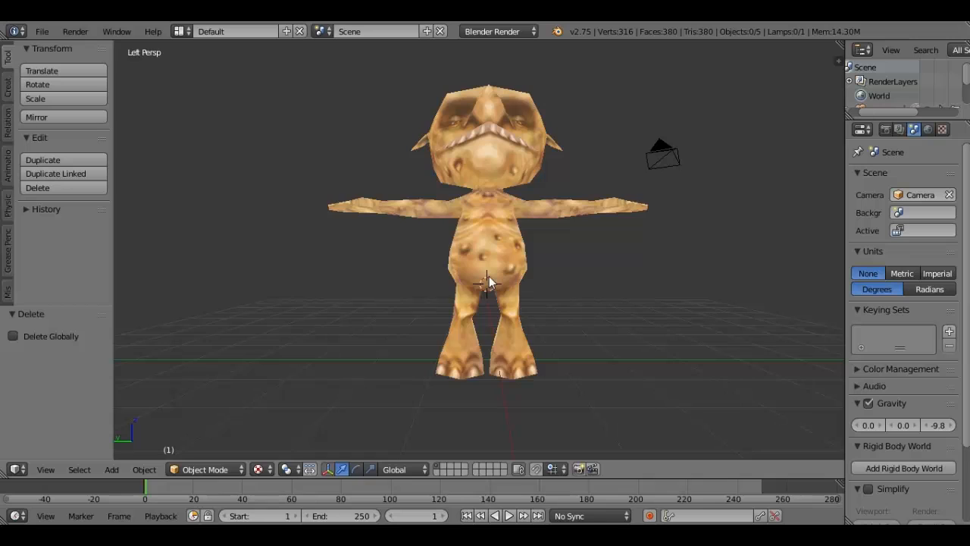
- Add a single-bone armature at the character's hips and enable X-Ray display for it
{"action": "key", "text": "shift+a"}
{"action": "mouse_move", "coordinate": [510, 277]}
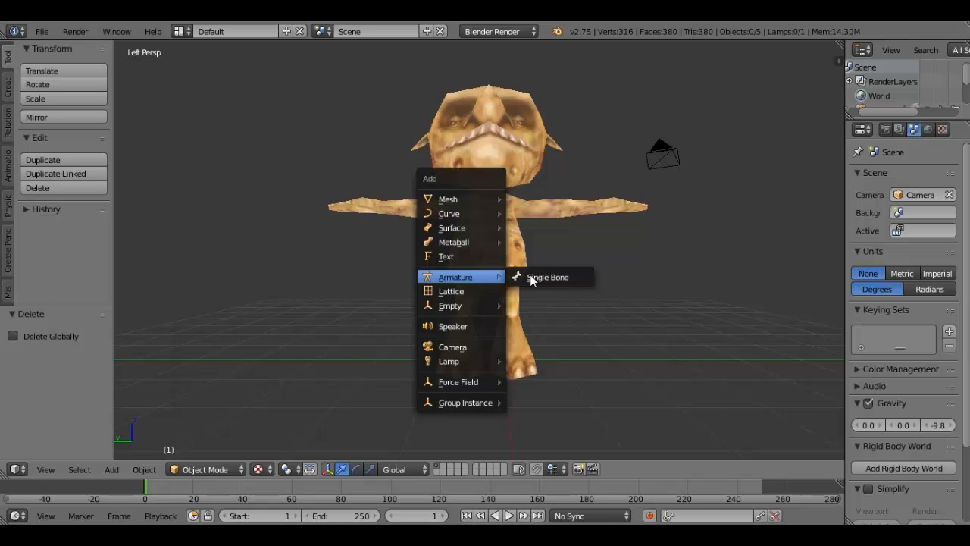
{"action": "left_click", "coordinate": [531, 277]}
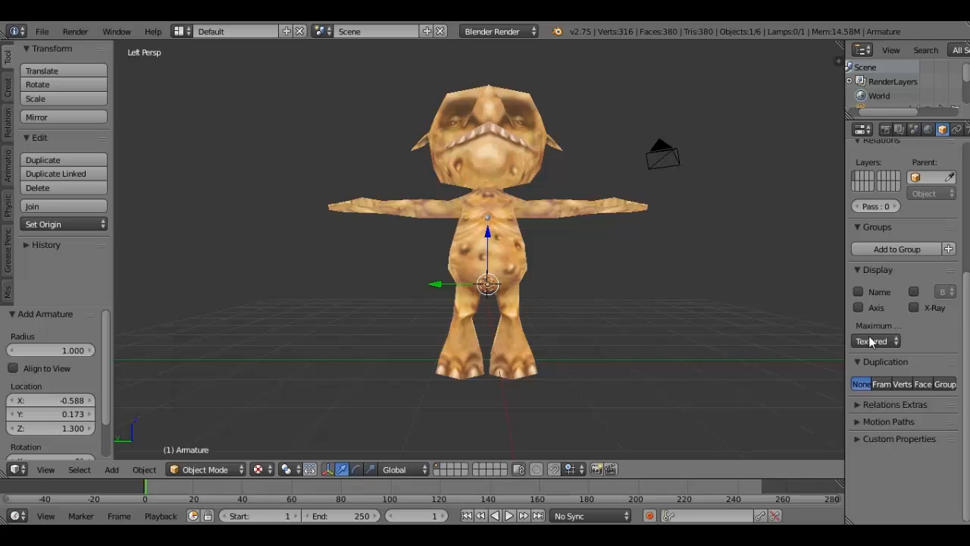
{"action": "left_click", "coordinate": [913, 308]}
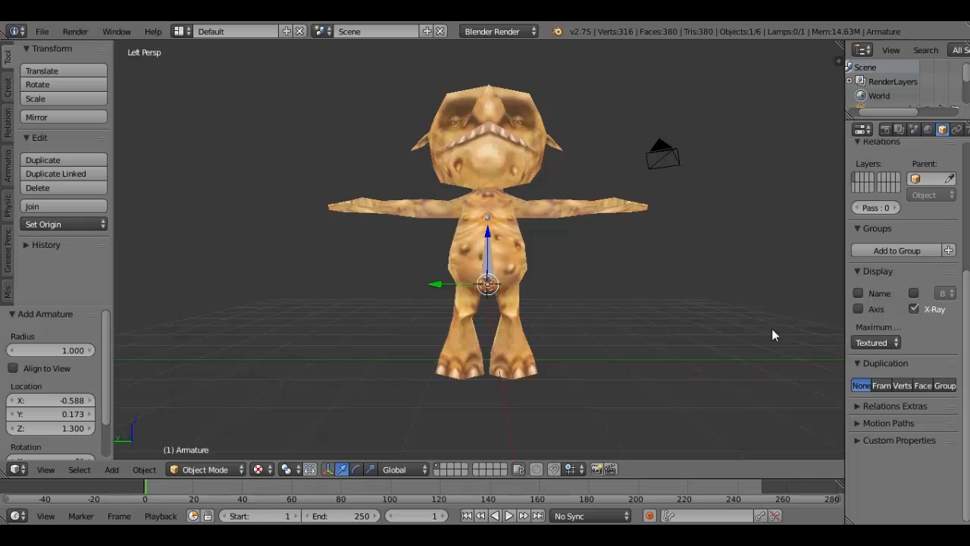
- From the back view, move the armature about 0.525 along the X axis into the character's torso
{"action": "left_click", "coordinate": [44, 470]}
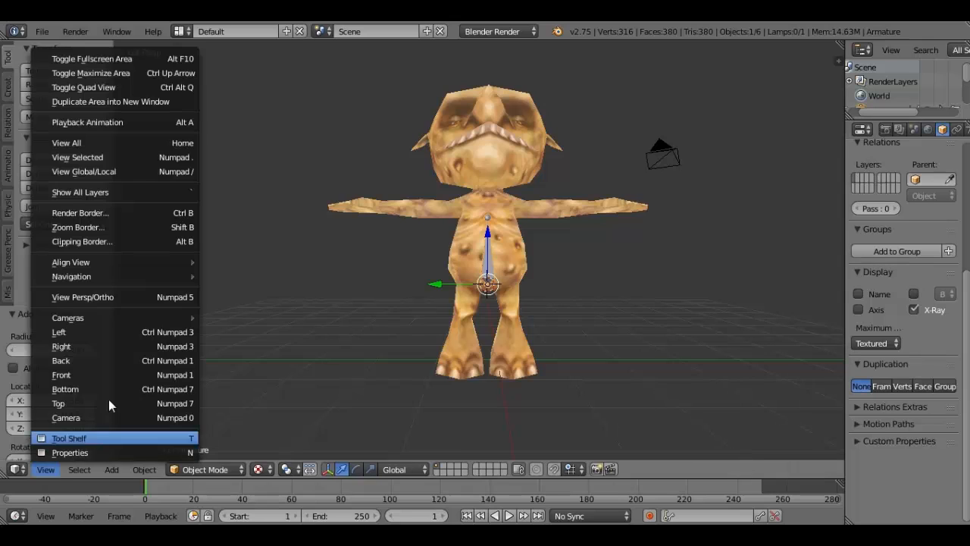
{"action": "left_click", "coordinate": [133, 357]}
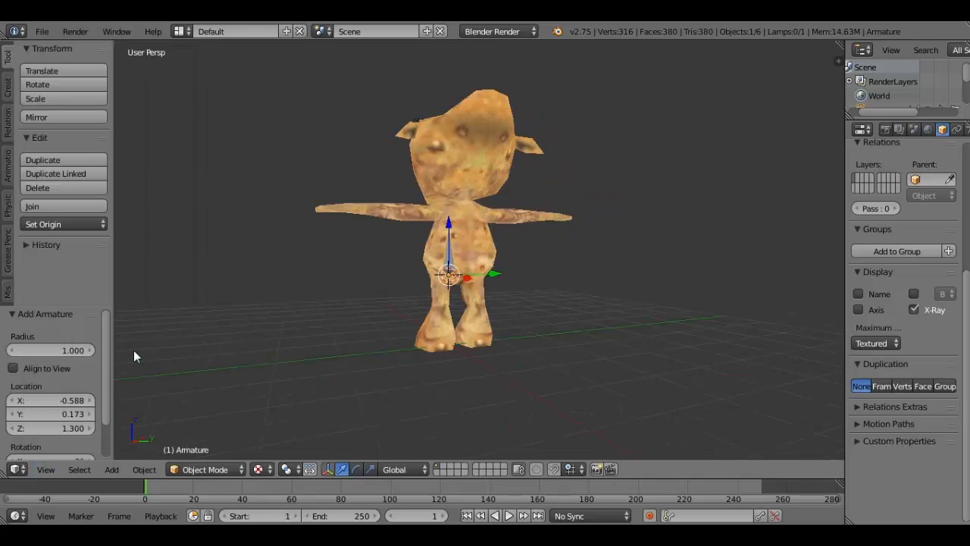
{"action": "left_click", "coordinate": [45, 469]}
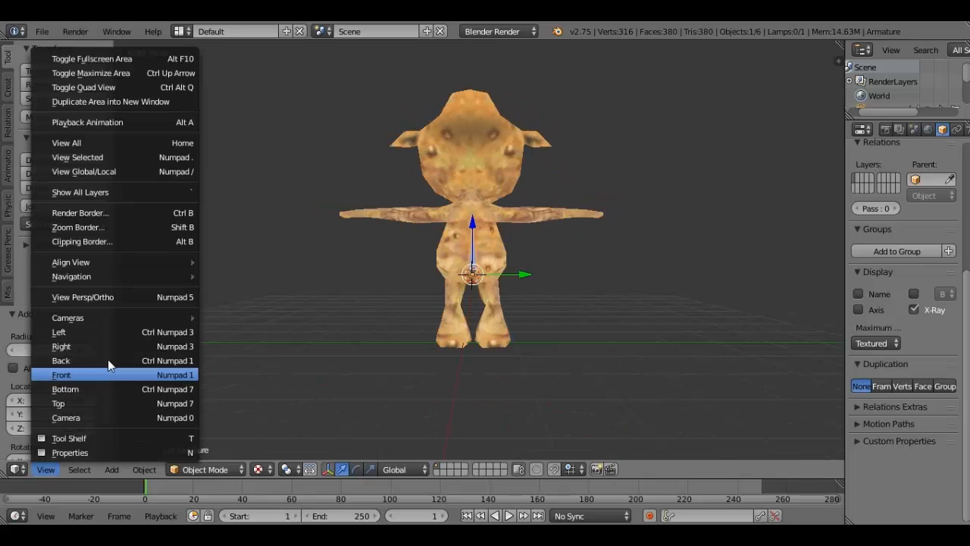
{"action": "left_click", "coordinate": [109, 360]}
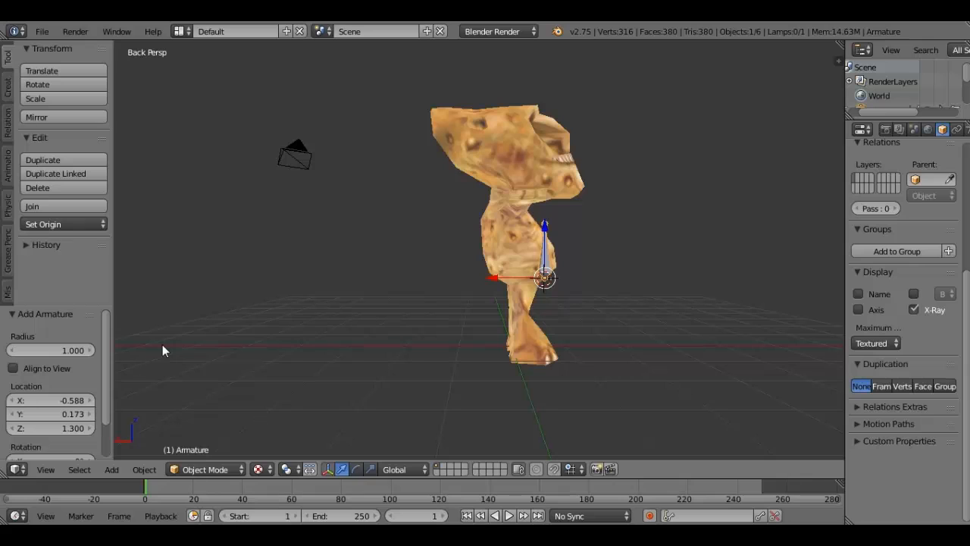
{"action": "key", "text": "g"}
{"action": "key", "text": "x"}
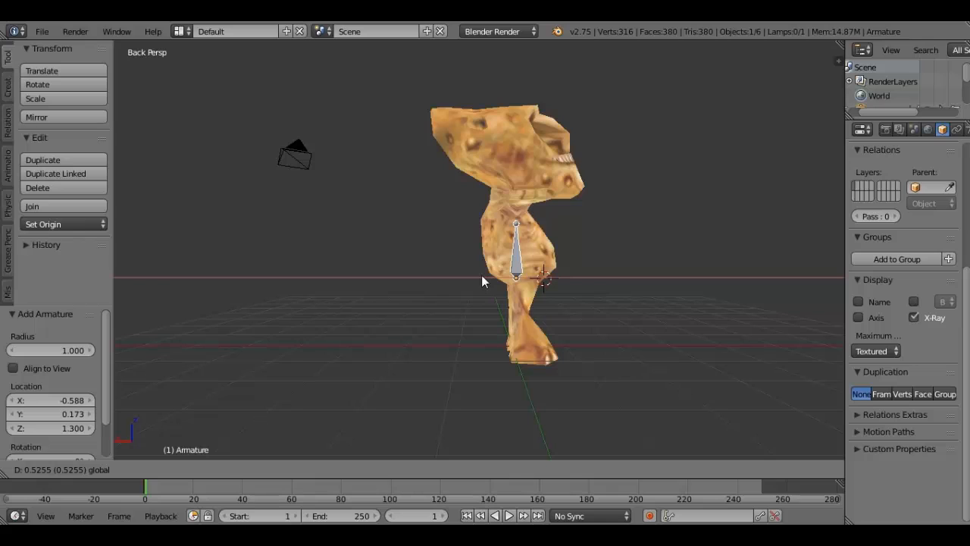
{"action": "left_click", "coordinate": [481, 280]}
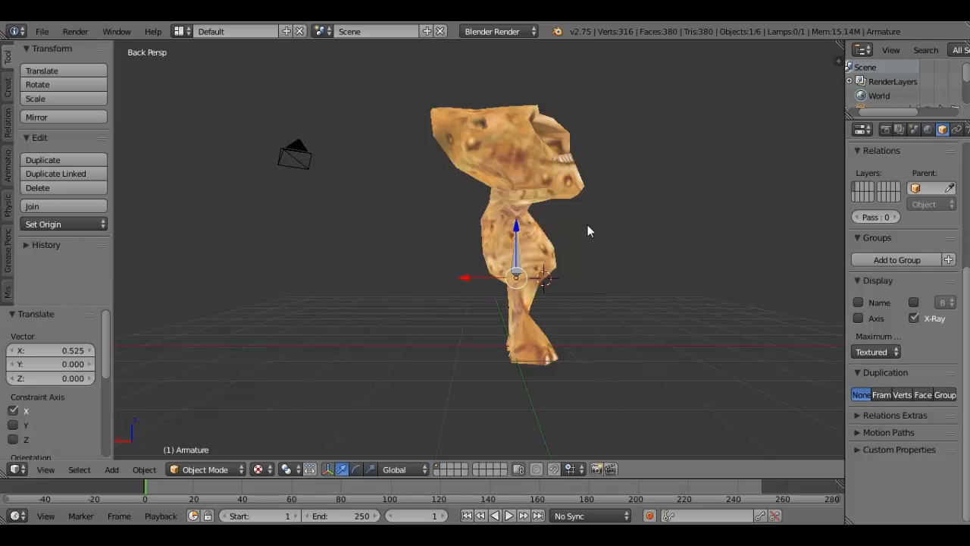
- Rotate the armature about 3.45° around the Y axis and shift it about -0.092 along X
{"action": "key", "text": "r"}
{"action": "key", "text": "y"}
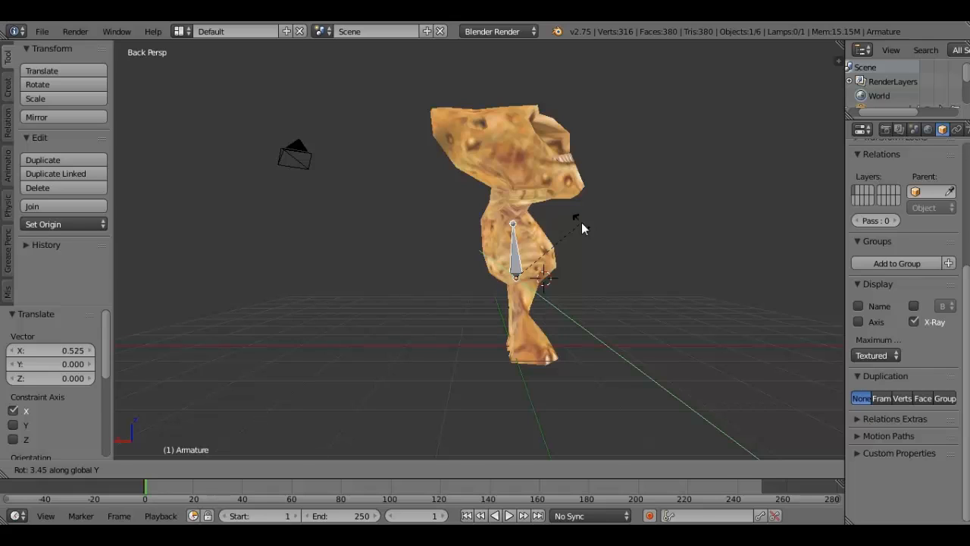
{"action": "left_click", "coordinate": [581, 222]}
{"action": "key", "text": "g"}
{"action": "key", "text": "x"}
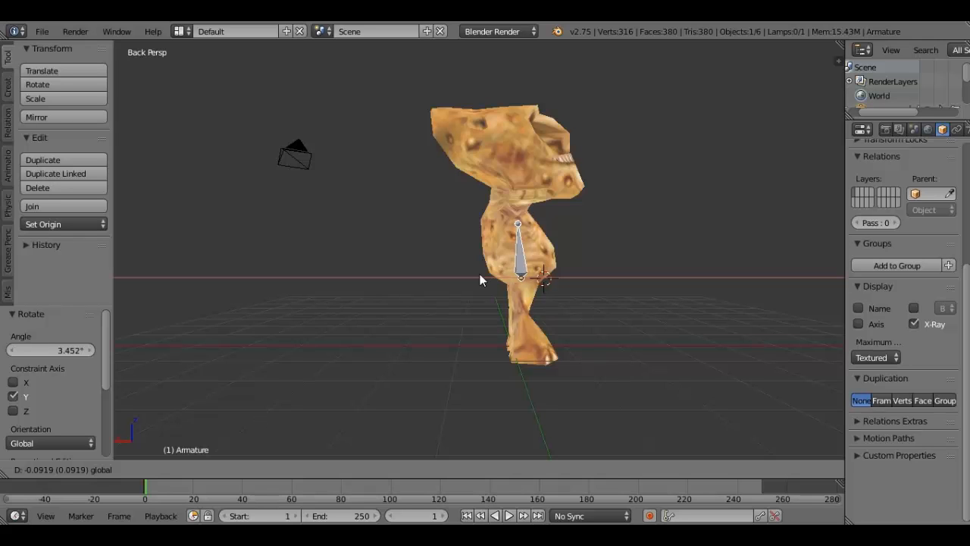
{"action": "left_click", "coordinate": [480, 274]}
- Enter Edit Mode on the armature and extrude a second spine bone about 0.944 upward along Z from the first bone's tip
{"action": "middle_click_drag", "start_coordinate": [479, 273], "coordinate": [269, 266]}
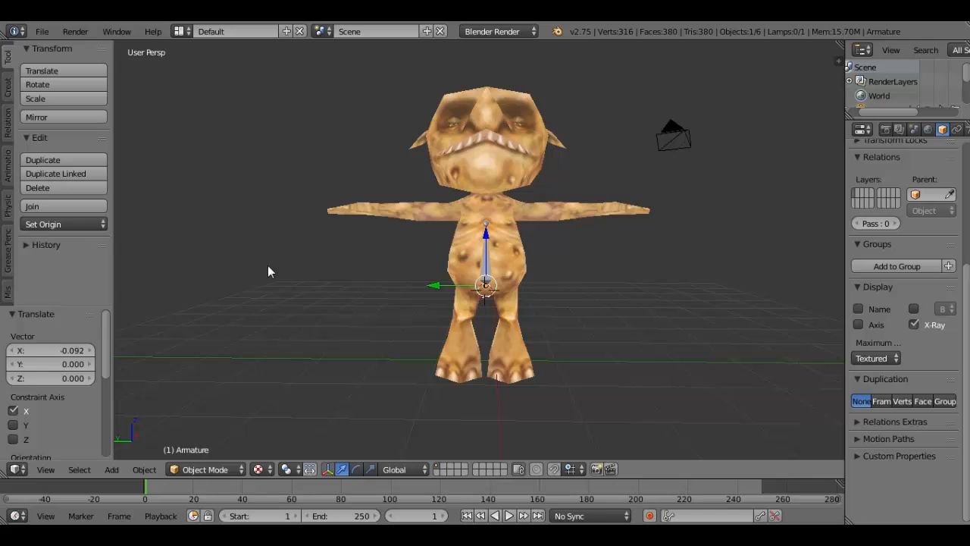
{"action": "middle_click_drag", "start_coordinate": [489, 227], "coordinate": [485, 227]}
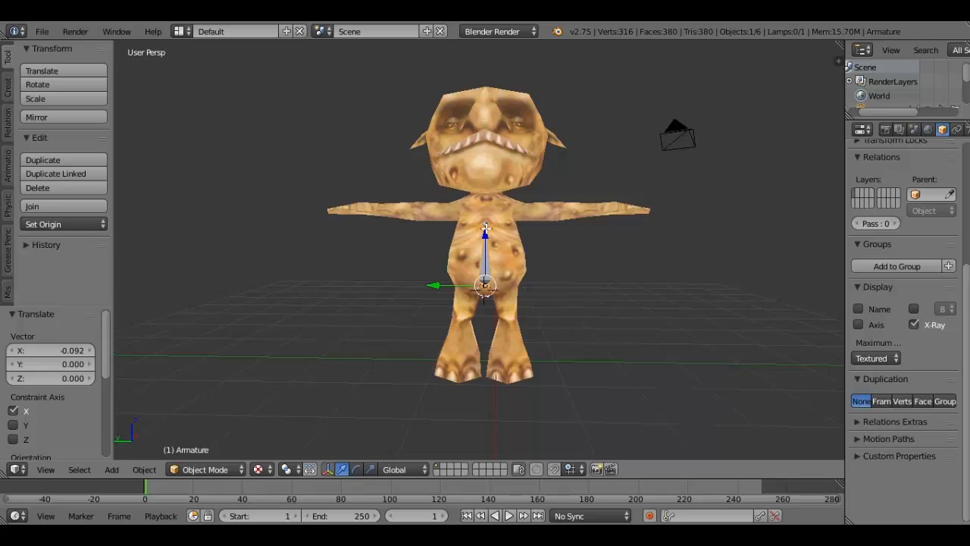
{"action": "key", "text": "Tab"}
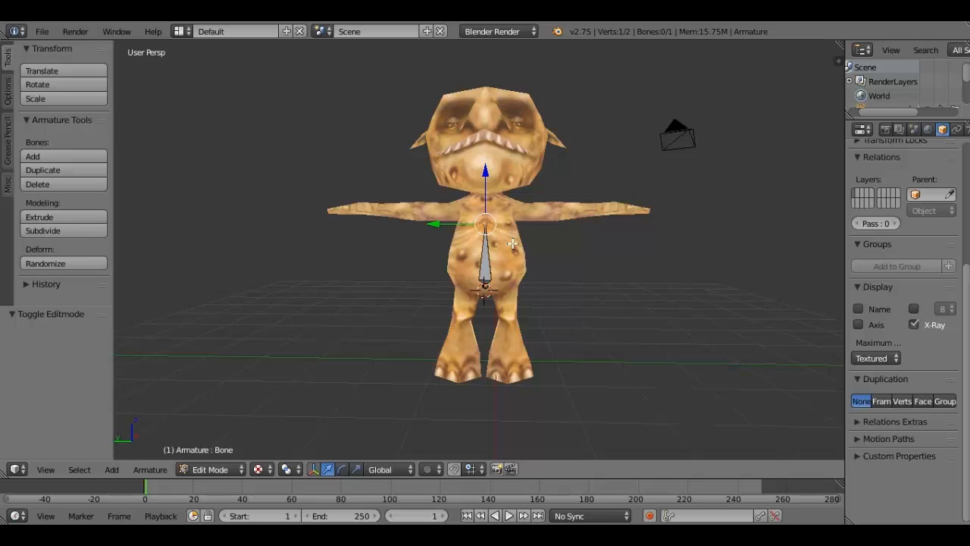
{"action": "key", "text": "e"}
{"action": "key", "text": "g"}
{"action": "key", "text": "z"}
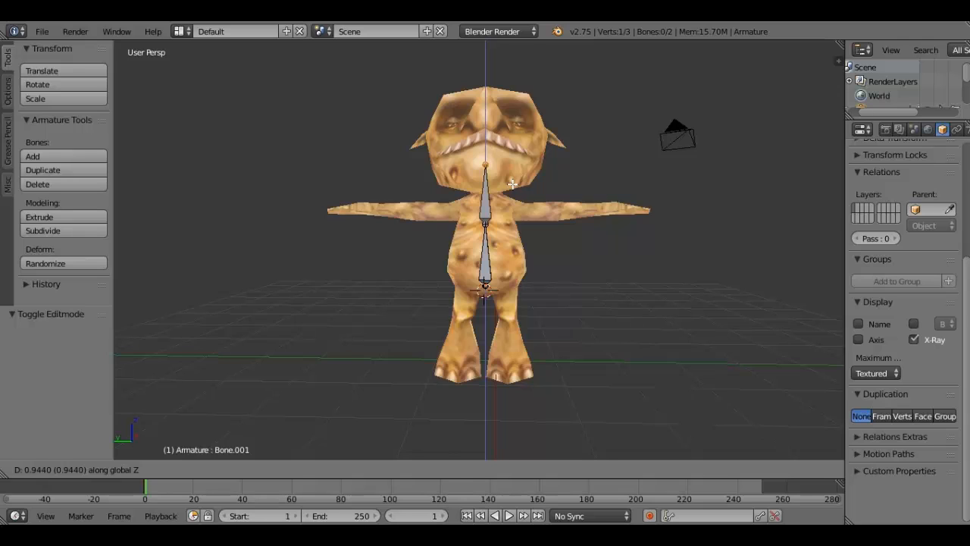
{"action": "left_click", "coordinate": [512, 183]}
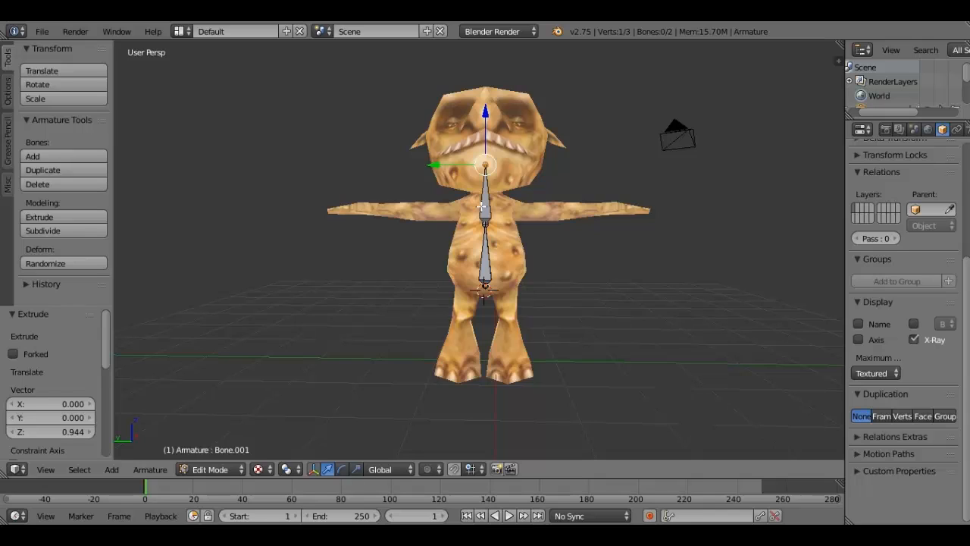
- Lower the joint between the two spine bones by about 0.312 and the upper bone's tip by about 0.554 along Z
{"action": "key", "text": "a"}
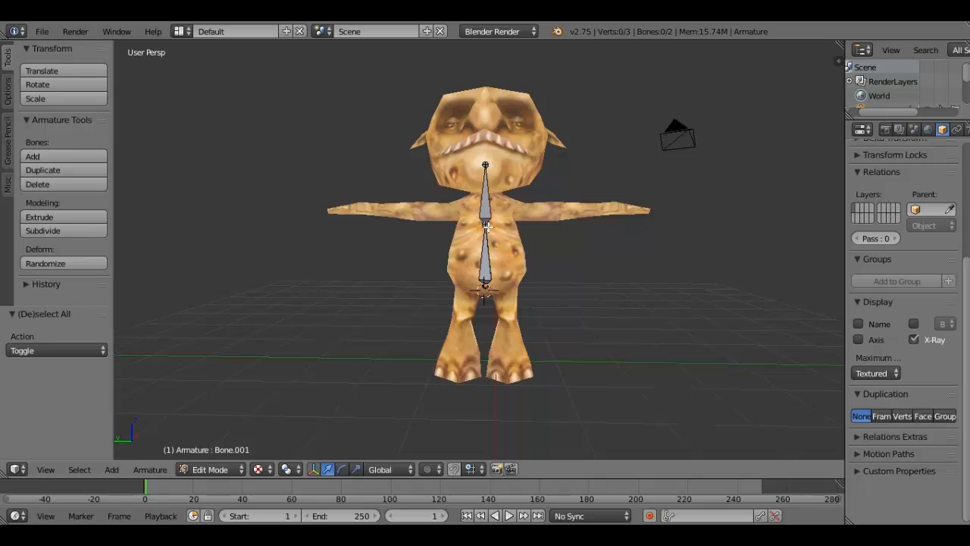
{"action": "right_click", "coordinate": [486, 225]}
{"action": "key", "text": "g"}
{"action": "key", "text": "z"}
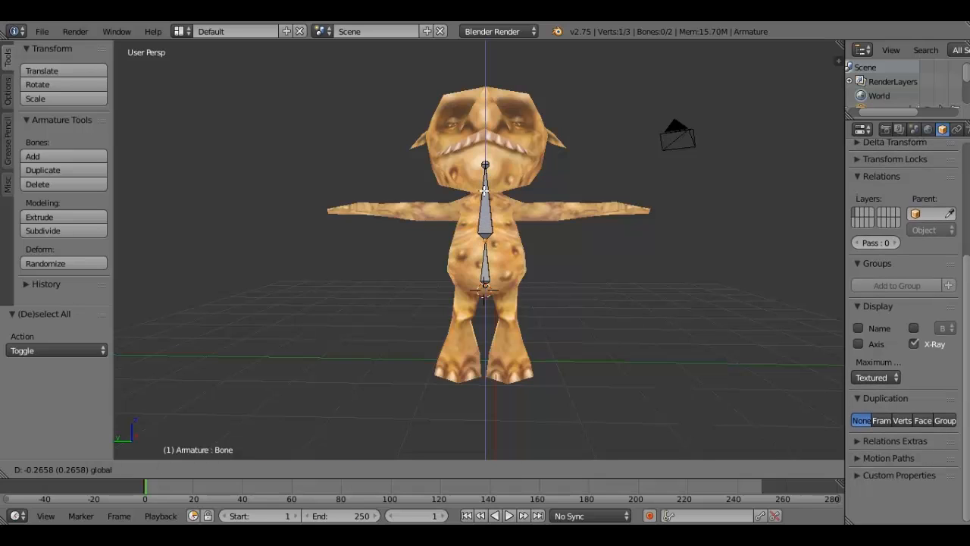
{"action": "left_click", "coordinate": [484, 193]}
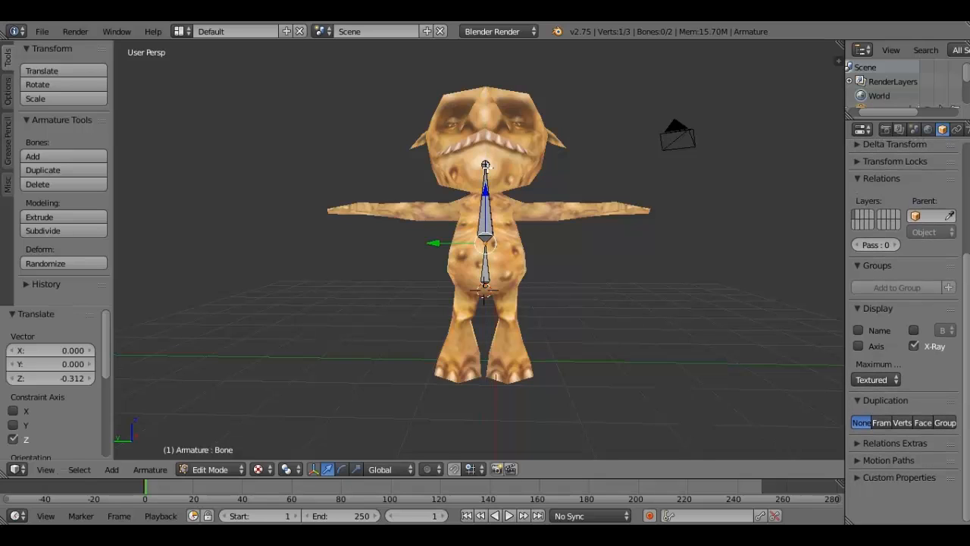
{"action": "key", "text": "e"}
{"action": "key", "text": "z"}
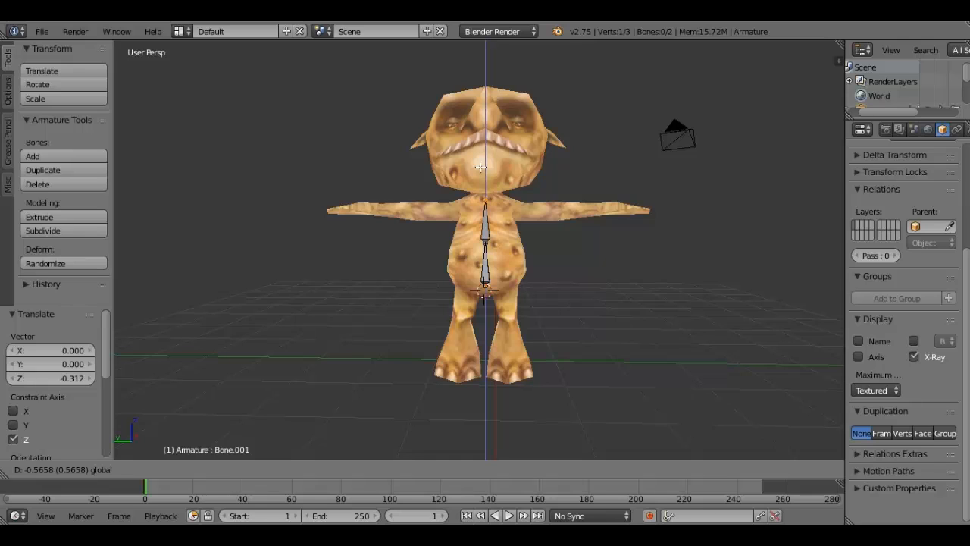
{"action": "left_click", "coordinate": [481, 167]}
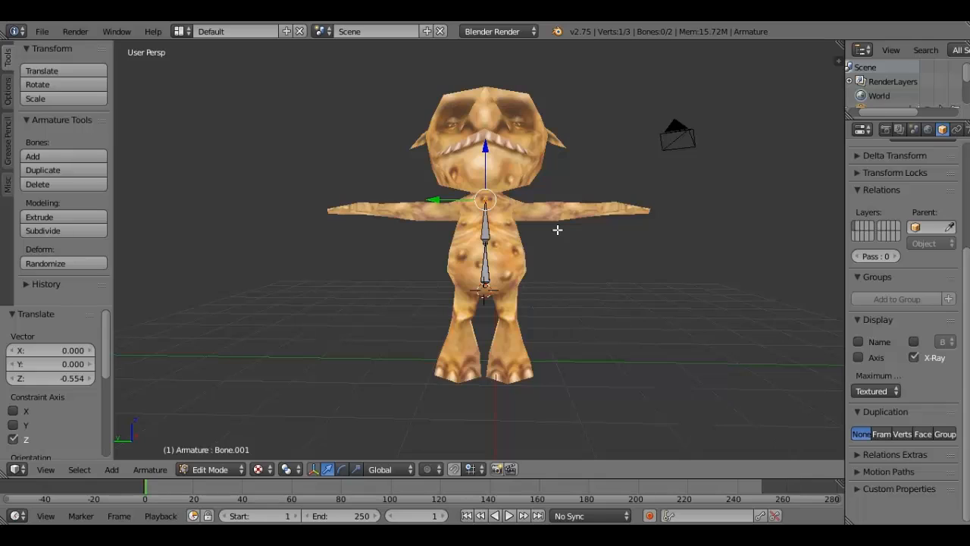
- Extrude an upper-arm bone from the upper spine bone's tip, about -0.87 along the Y axis
{"action": "key", "text": "a"}
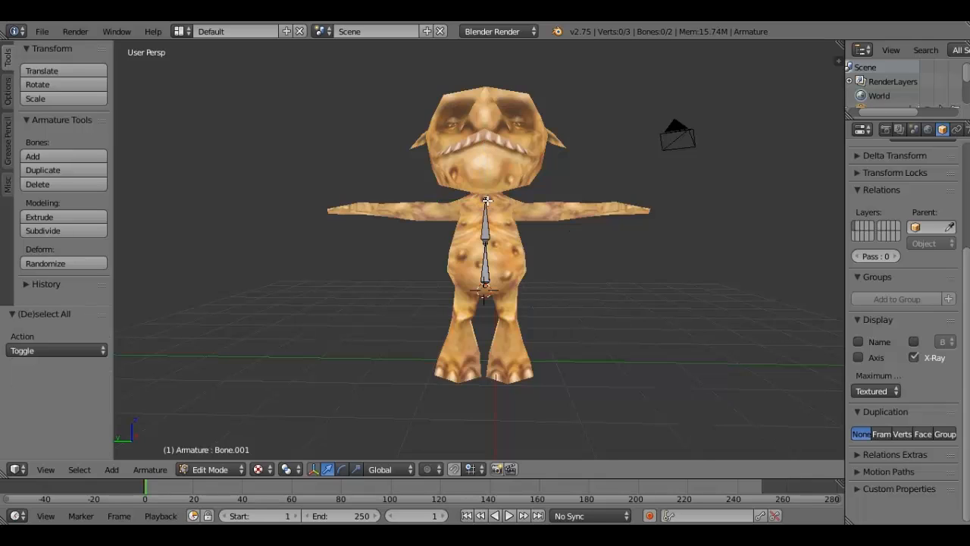
{"action": "right_click", "coordinate": [486, 200]}
{"action": "key", "text": "e"}
{"action": "key", "text": "y"}
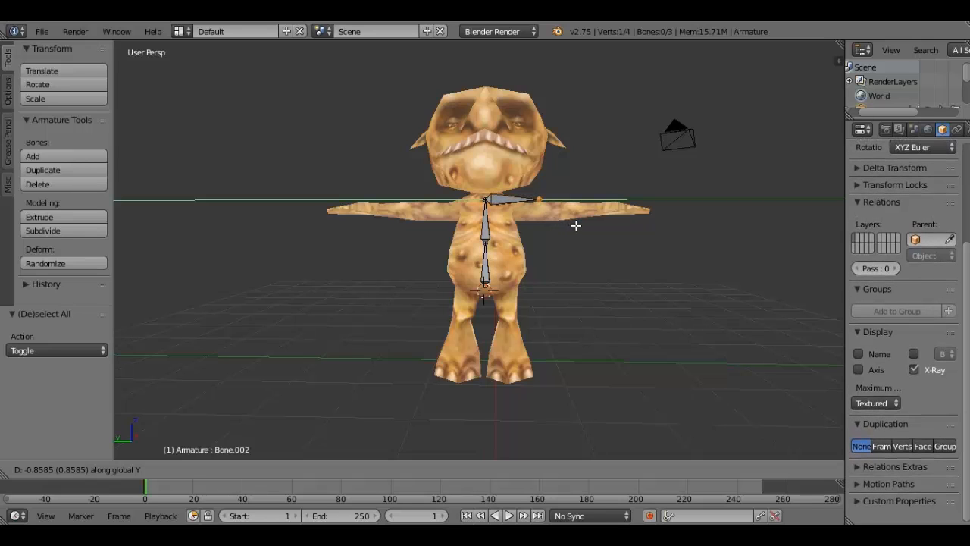
{"action": "left_click", "coordinate": [576, 225]}
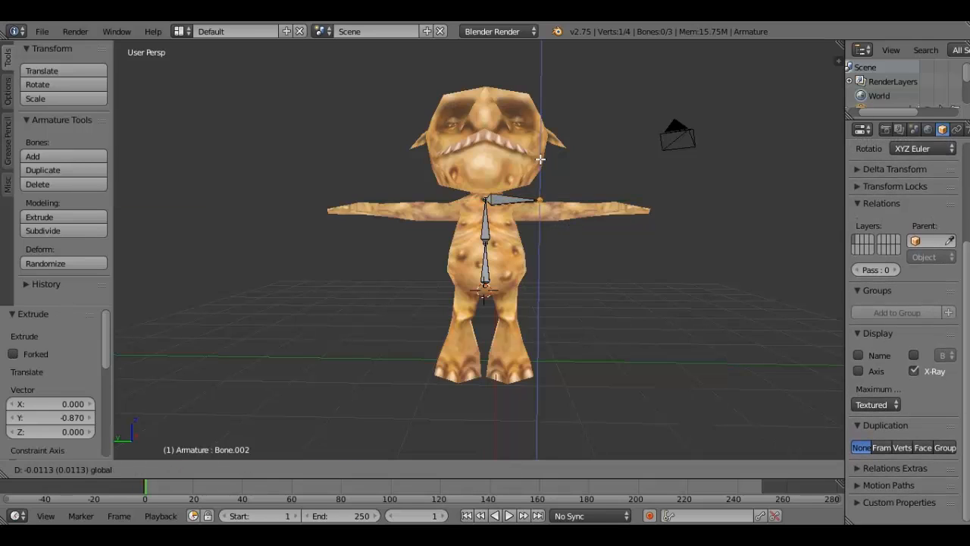
- Fit the new upper-arm bone's tip into the arm by moving it about -0.159 along Z and -0.17 along Y
{"action": "key", "text": "g"}
{"action": "key", "text": "z"}
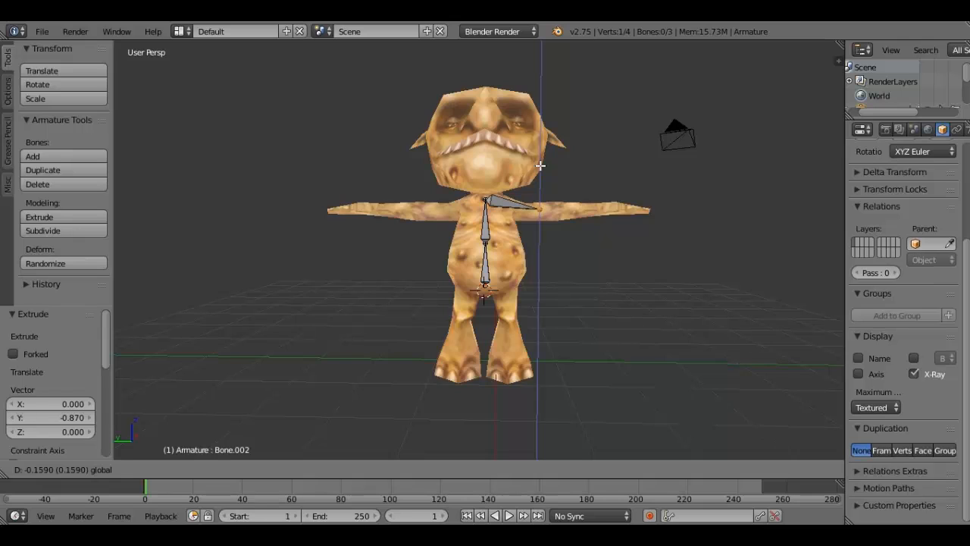
{"action": "left_click", "coordinate": [541, 165]}
{"action": "key", "text": "g"}
{"action": "key", "text": "y"}
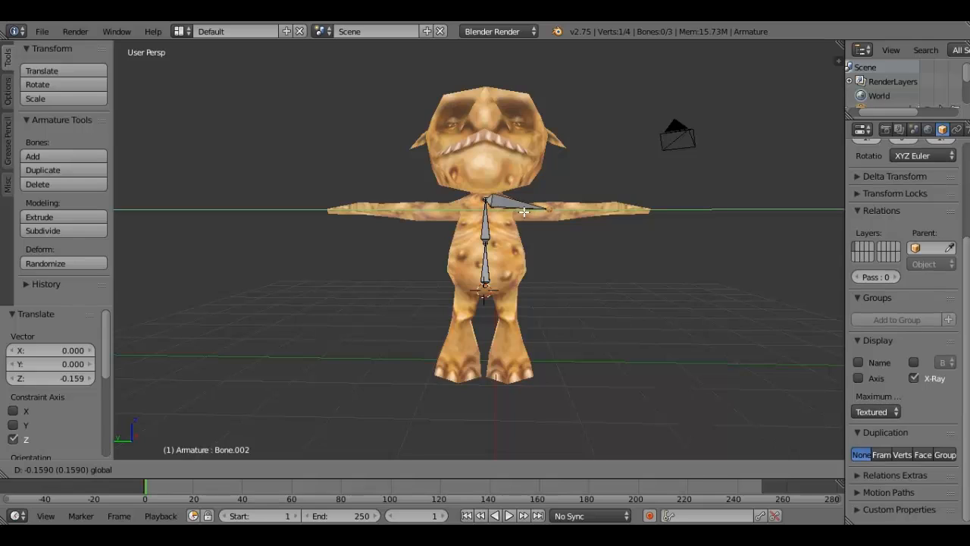
{"action": "left_click", "coordinate": [527, 211]}
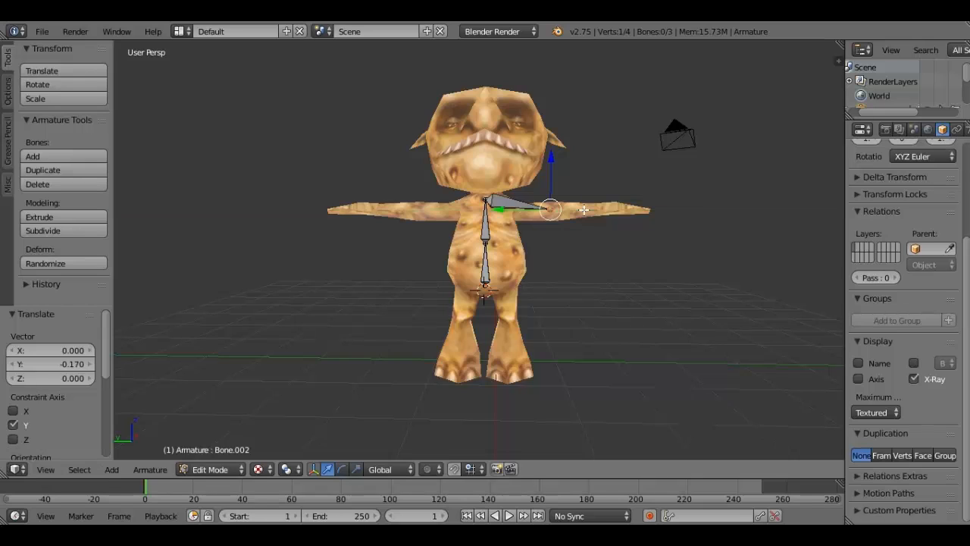
- Extrude a forearm bone from the upper-arm bone's tip, about -0.79 along Y
{"action": "key", "text": "e"}
{"action": "key", "text": "y"}
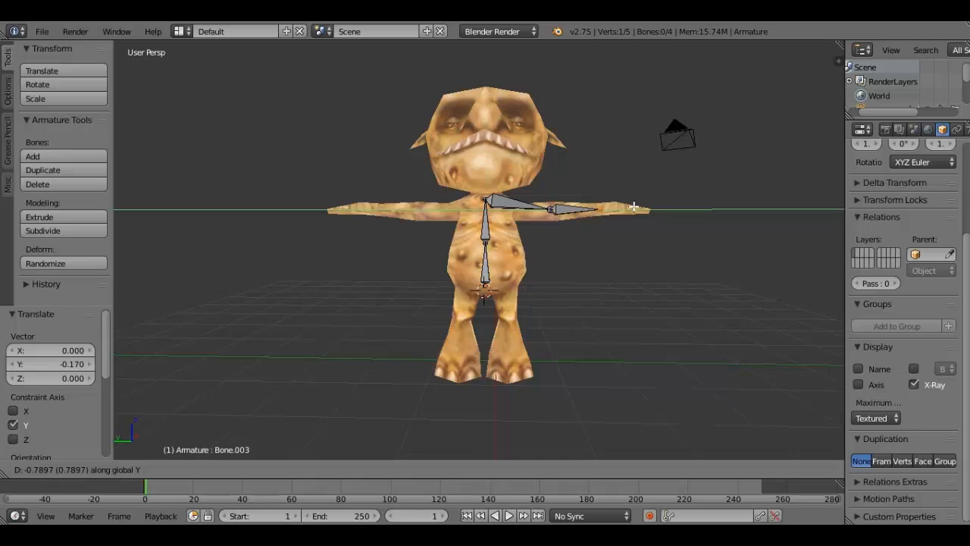
{"action": "left_click", "coordinate": [633, 206]}
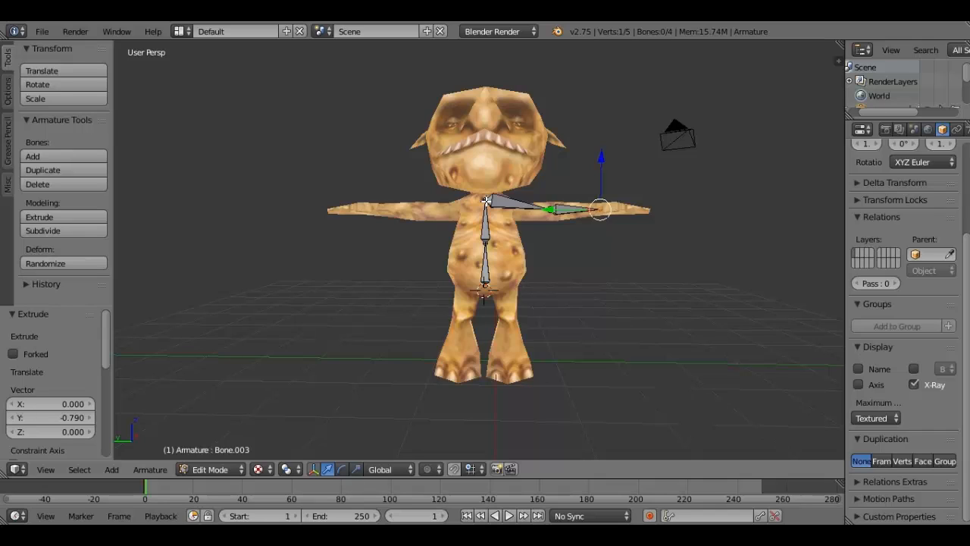
- Extrude the opposite upper-arm bone about 1.007 along Y from the upper spine tip and lower its end about 0.184 along Z
{"action": "right_click", "coordinate": [485, 200]}
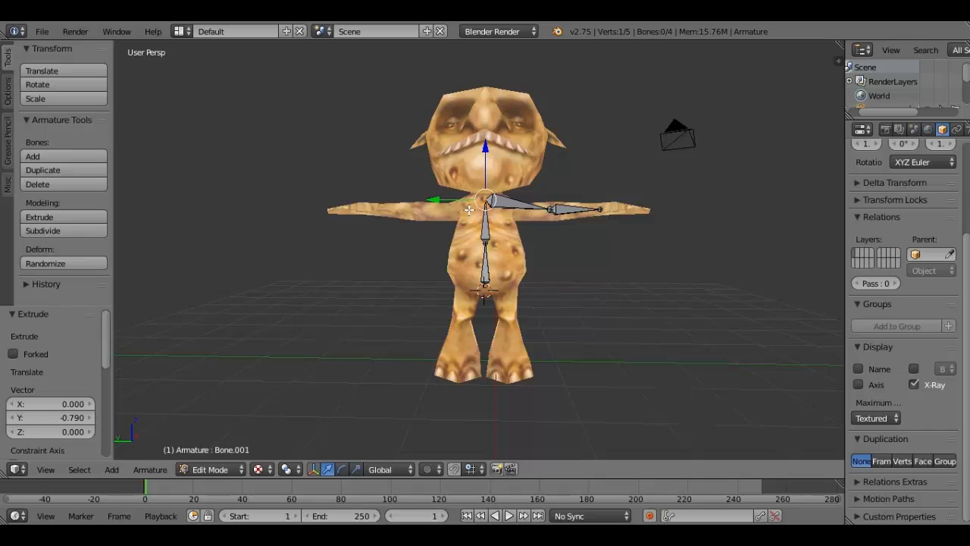
{"action": "key", "text": "e"}
{"action": "key", "text": "y"}
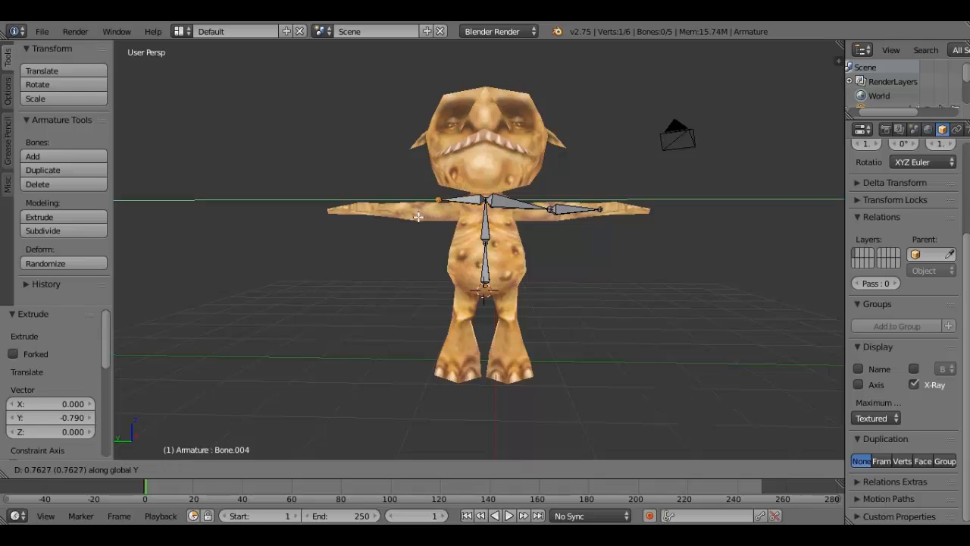
{"action": "left_click", "coordinate": [407, 218]}
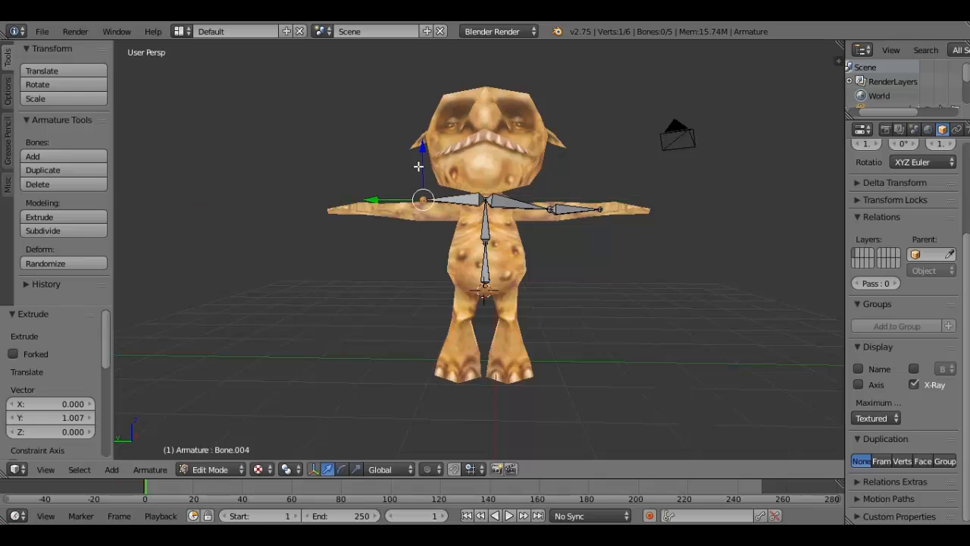
{"action": "key", "text": "e"}
{"action": "key", "text": "z"}
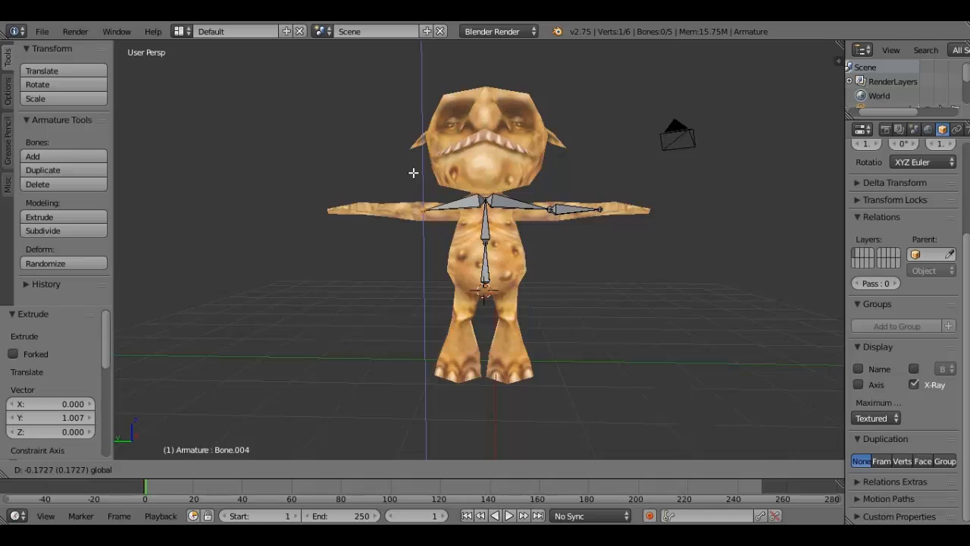
{"action": "left_click", "coordinate": [413, 173]}
- Extrude the opposite forearm bone about 0.84 along Y from the upper-arm tip and raise its elbow joint about 0.011 along Z
{"action": "key", "text": "e"}
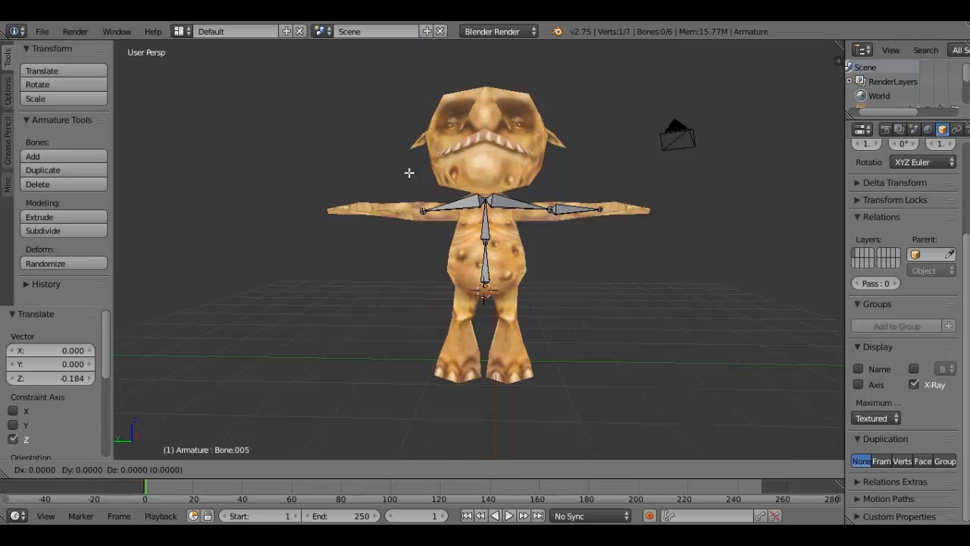
{"action": "key", "text": "y"}
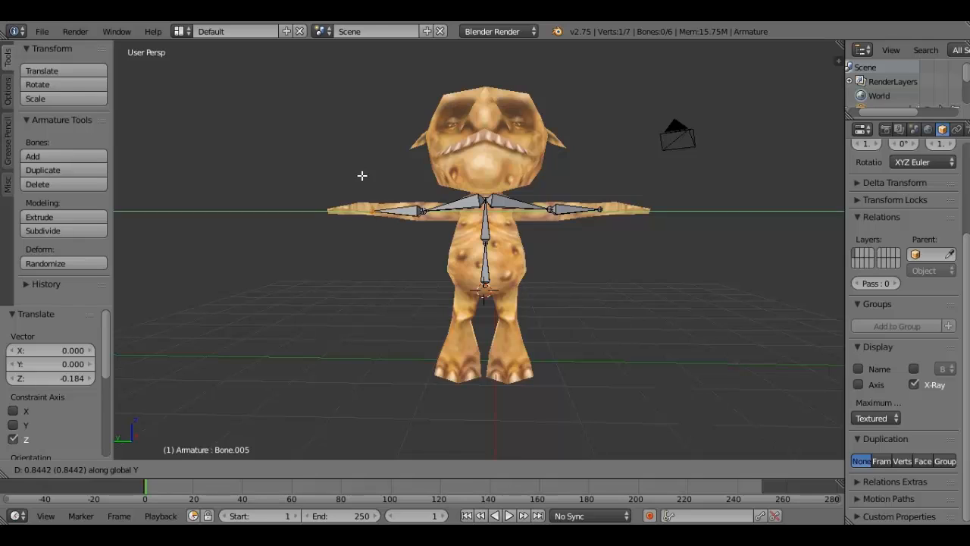
{"action": "left_click", "coordinate": [362, 175]}
{"action": "right_click", "coordinate": [424, 212]}
{"action": "left_click_drag", "start_coordinate": [425, 186], "coordinate": [423, 188]}
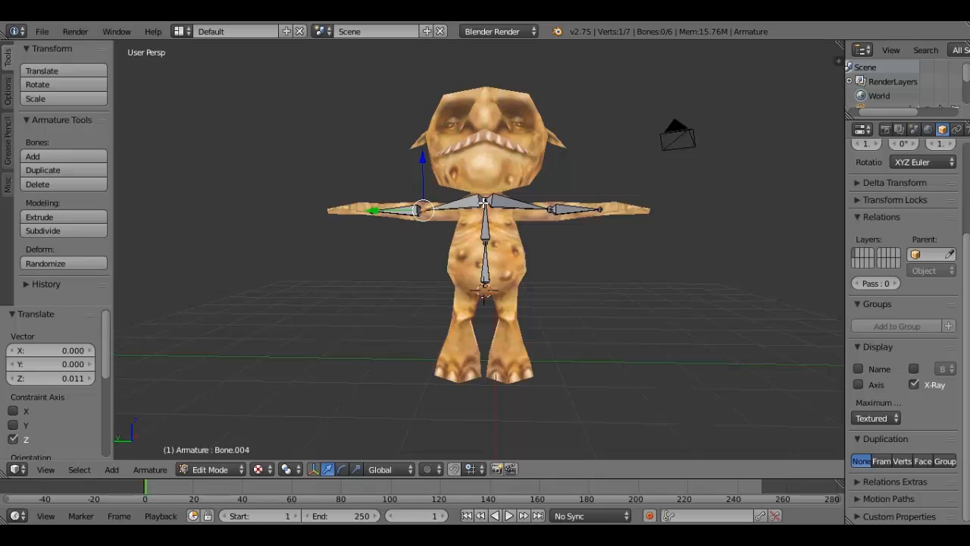
- Lower the shared shoulder joint at the upper spine tip slightly and raise the new forearm's tip slightly along Z
{"action": "right_click", "coordinate": [483, 203]}
{"action": "left_click_drag", "start_coordinate": [485, 160], "coordinate": [485, 166]}
{"action": "key", "text": "a"}
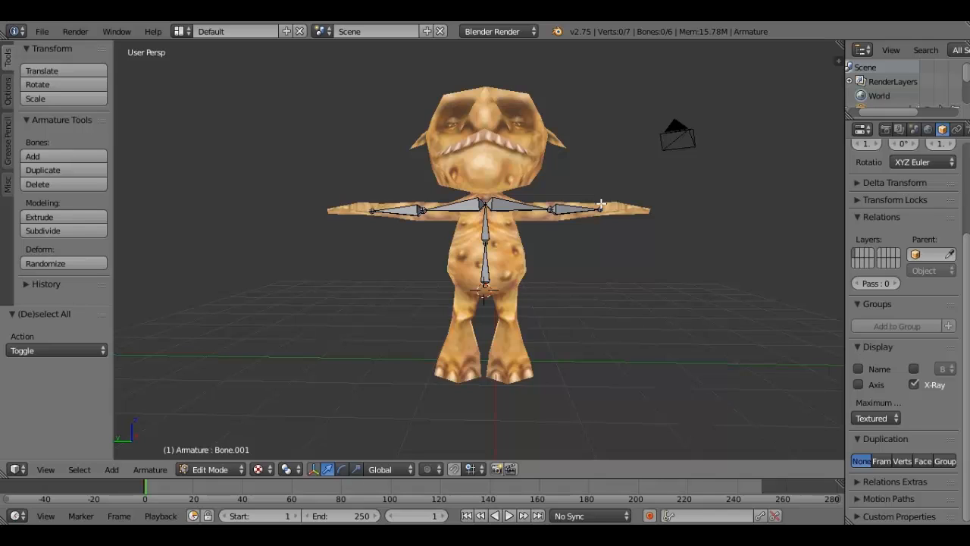
{"action": "right_click", "coordinate": [600, 206]}
{"action": "right_click", "coordinate": [371, 211]}
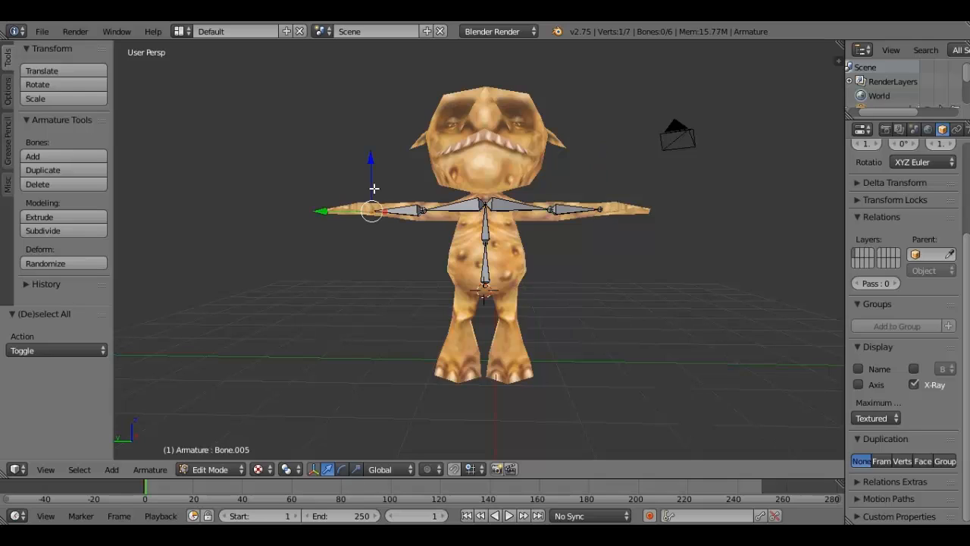
{"action": "left_click_drag", "start_coordinate": [373, 188], "coordinate": [373, 185]}
{"action": "key", "text": "a"}
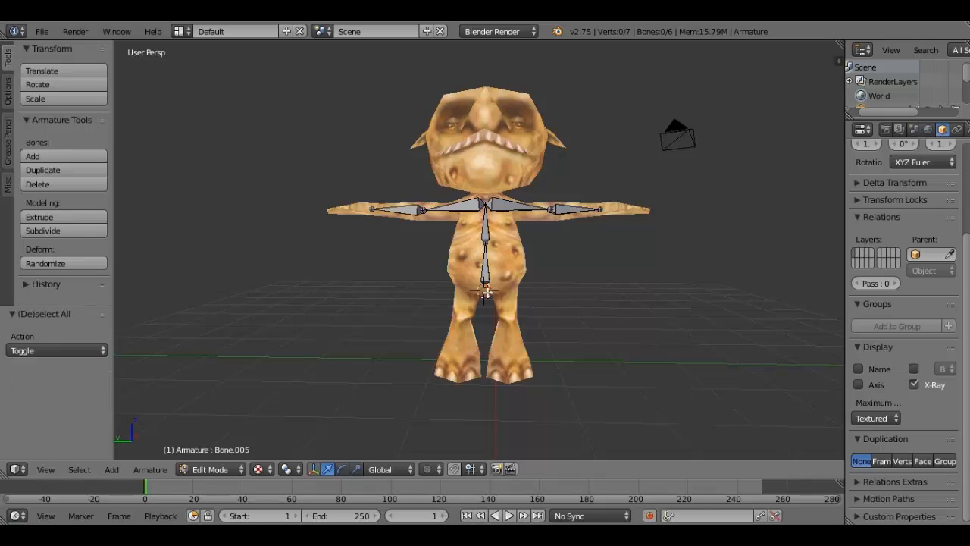
- Extrude a hip bone from the base of the spine, about 0.954 along the Y axis
{"action": "right_click", "coordinate": [485, 291]}
{"action": "key", "text": "e"}
{"action": "key", "text": "y"}
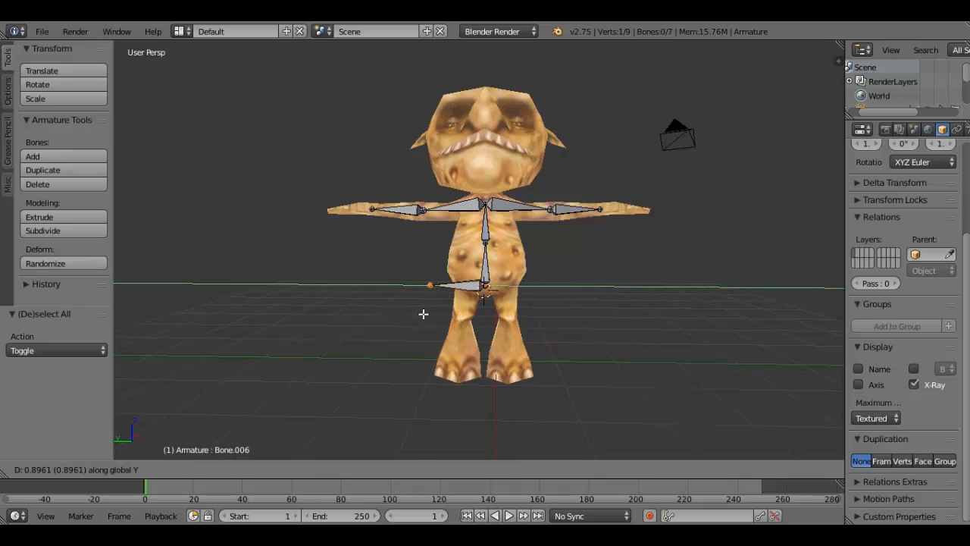
{"action": "left_click", "coordinate": [423, 313]}
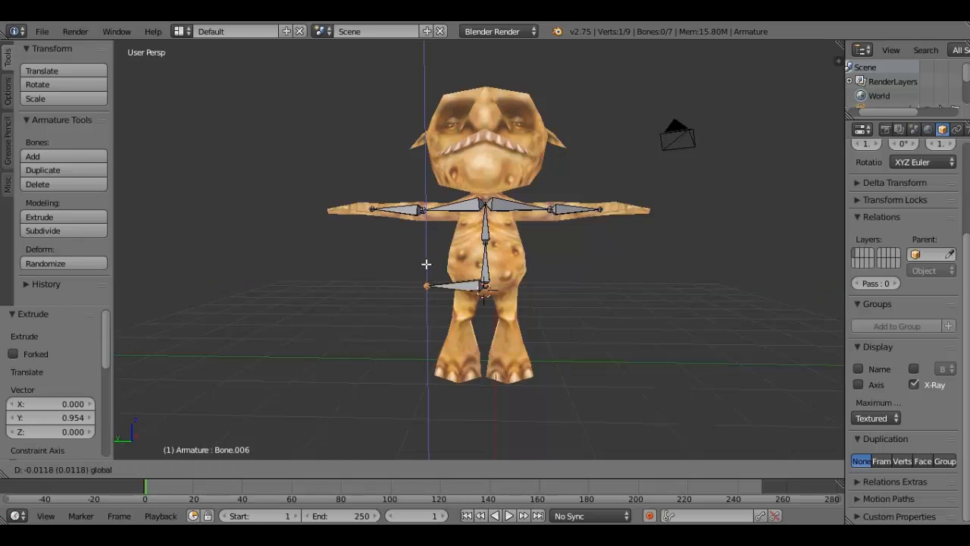
- Move the hip bone's tip about -1.045 along Z, then about -0.839 and 0.2 along Y toward the leg
{"action": "key", "text": "g"}
{"action": "key", "text": "z"}
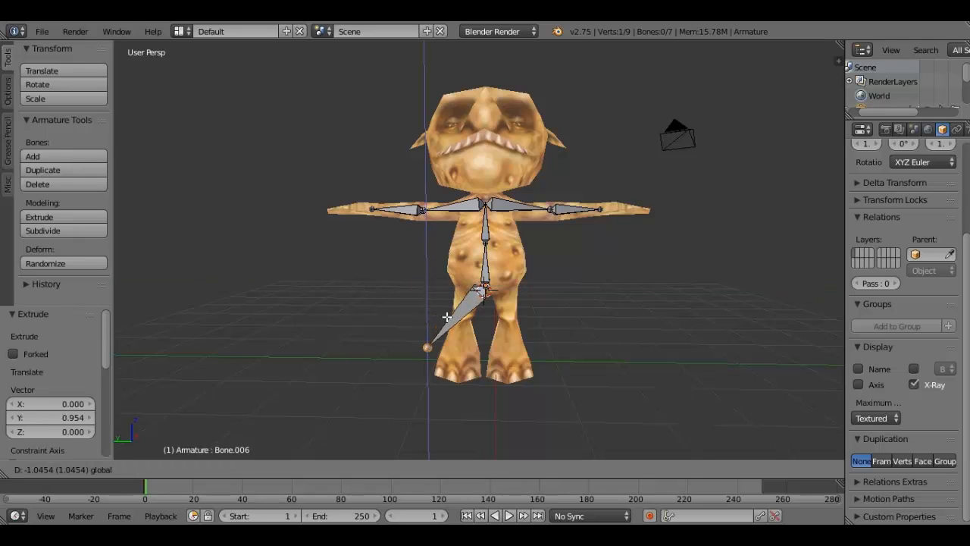
{"action": "left_click", "coordinate": [447, 317]}
{"action": "key", "text": "g"}
{"action": "key", "text": "y"}
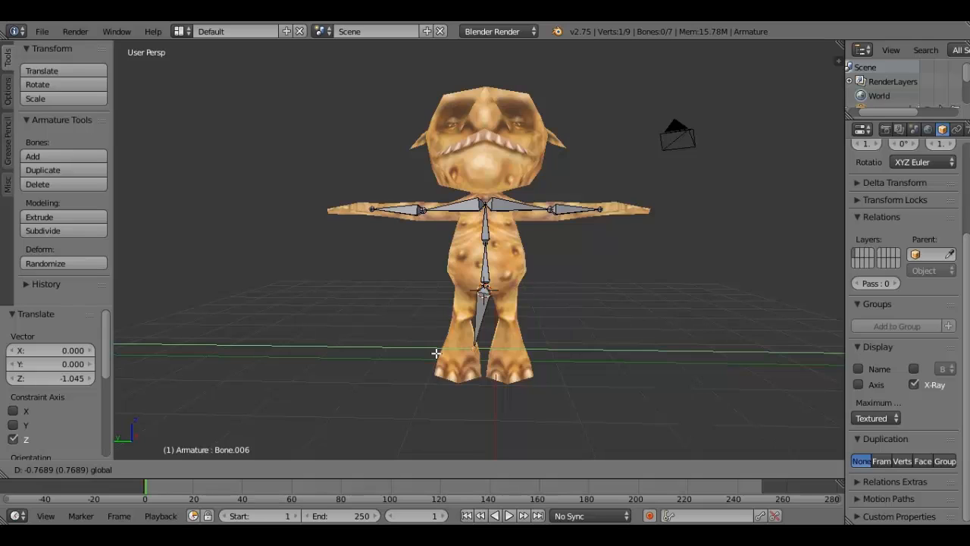
{"action": "left_click", "coordinate": [435, 352]}
{"action": "key", "text": "g"}
{"action": "key", "text": "y"}
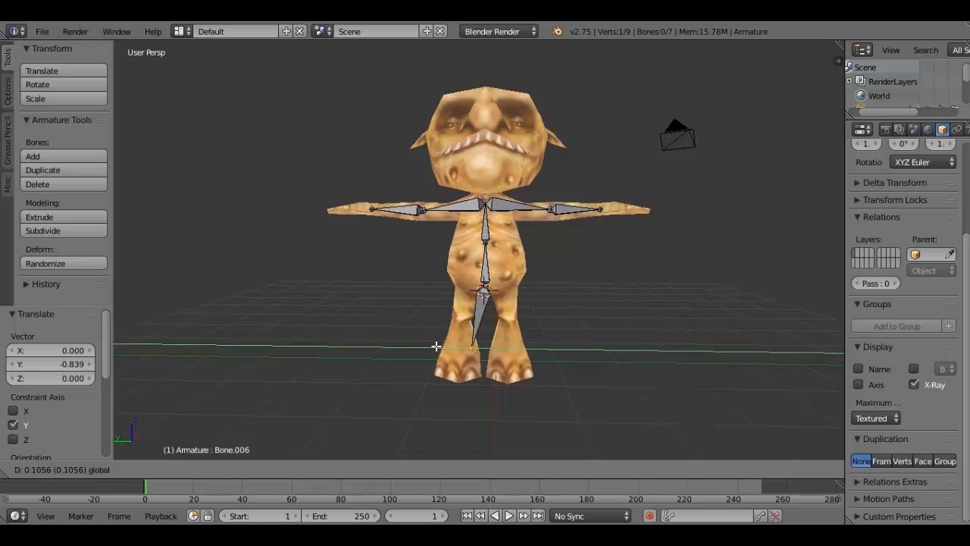
{"action": "left_click", "coordinate": [440, 333]}
- Fit the hip bone's tip at the top of the leg with moves of about 0.682 along Z, 0.106 along Y and 0.34 along Z
{"action": "key", "text": "g"}
{"action": "key", "text": "z"}
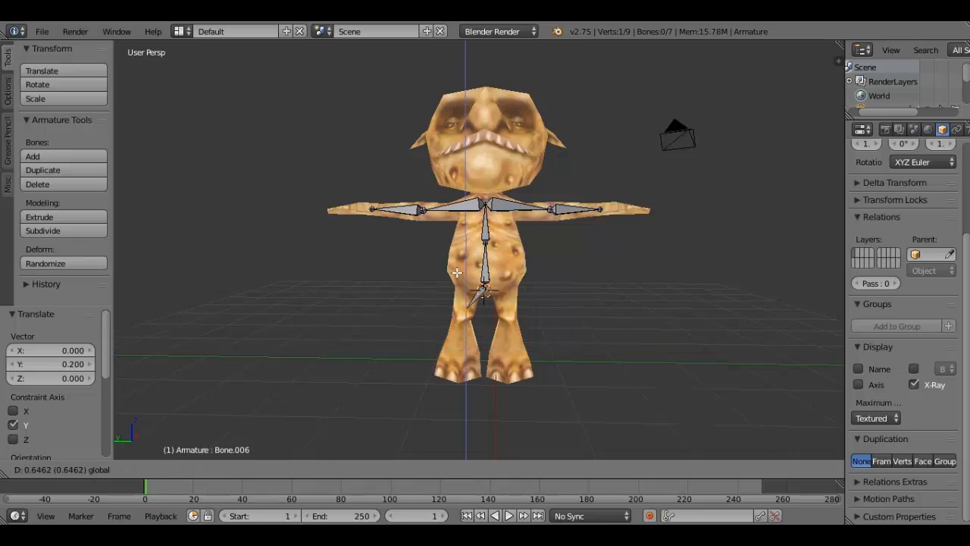
{"action": "left_click", "coordinate": [449, 286]}
{"action": "key", "text": "g"}
{"action": "key", "text": "y"}
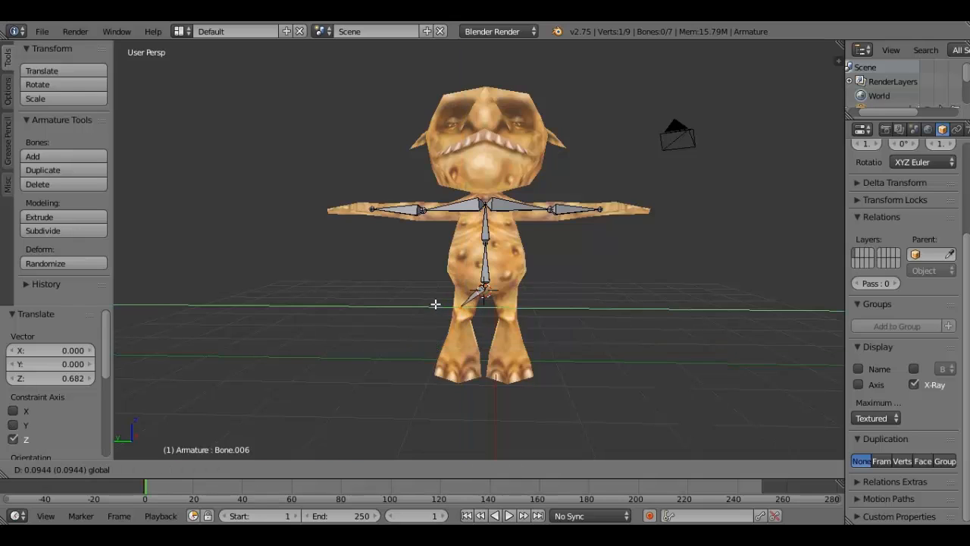
{"action": "left_click", "coordinate": [440, 298]}
{"action": "key", "text": "g"}
{"action": "key", "text": "z"}
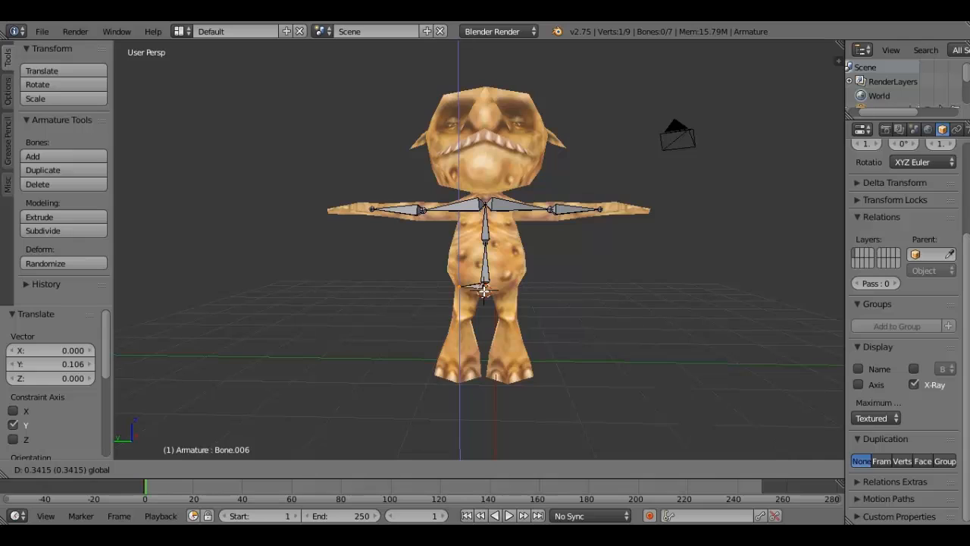
{"action": "left_click", "coordinate": [483, 291]}
{"action": "key", "text": "a"}
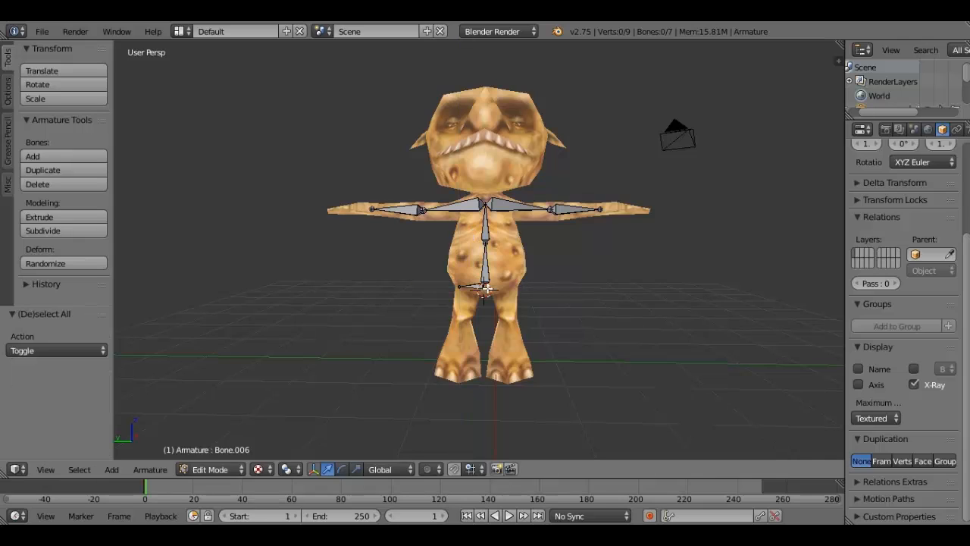
- Extrude the opposite hip bone from the base of the spine, about -0.42 along Y
{"action": "right_click", "coordinate": [486, 287]}
{"action": "key", "text": "e"}
{"action": "key", "text": "y"}
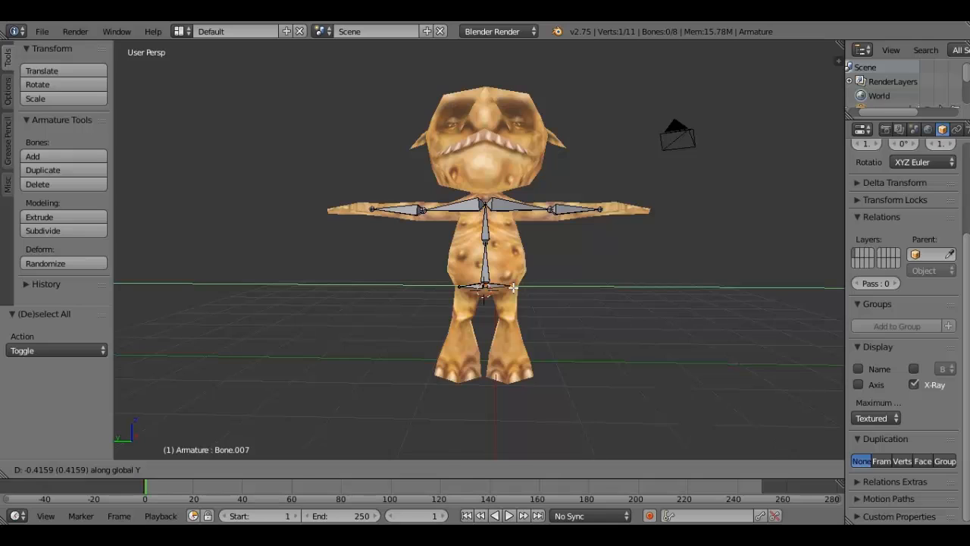
{"action": "left_click", "coordinate": [513, 288]}
{"action": "key", "text": "a"}
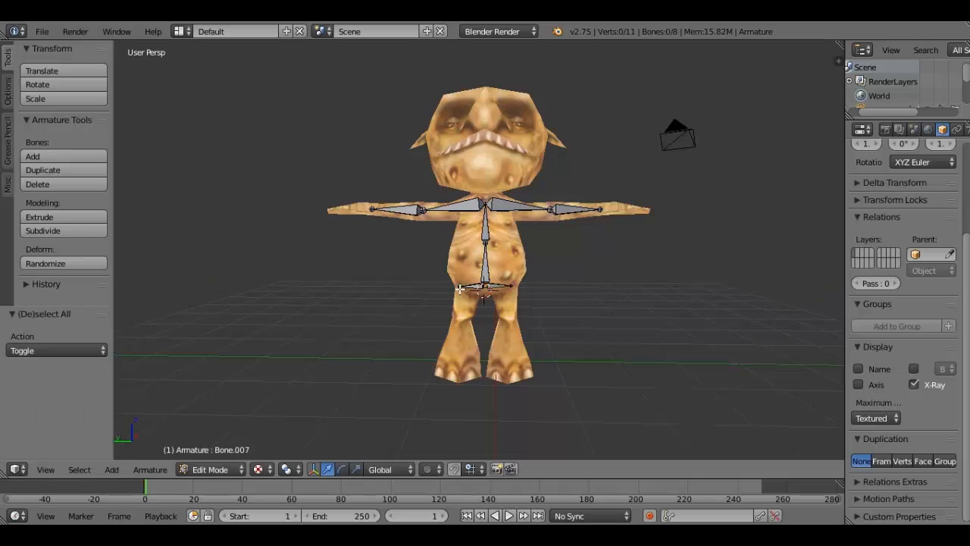
- Extrude a thigh bone from the first hip bone's tip on the +Y side, about -0.627 along Z
{"action": "right_click", "coordinate": [460, 289]}
{"action": "key", "text": "e"}
{"action": "key", "text": "z"}
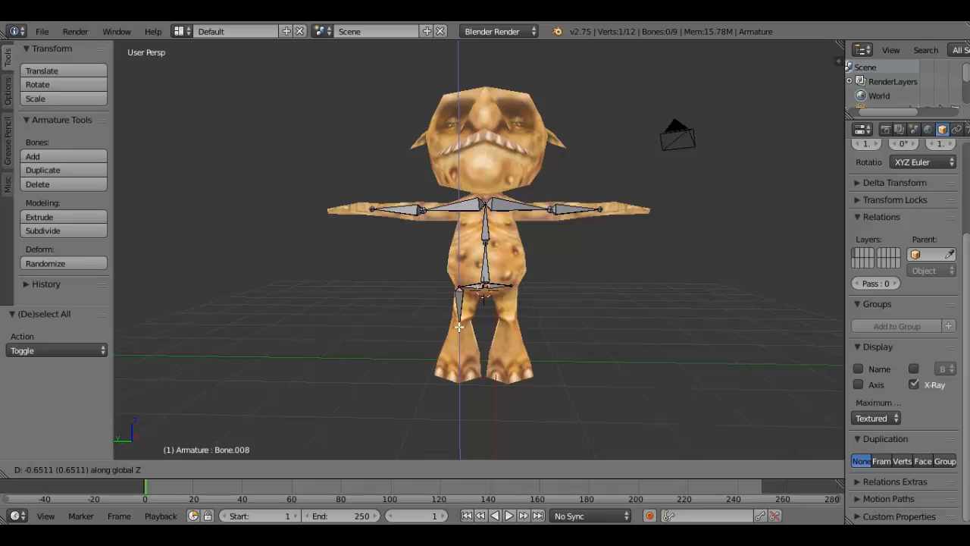
{"action": "left_click", "coordinate": [460, 326]}
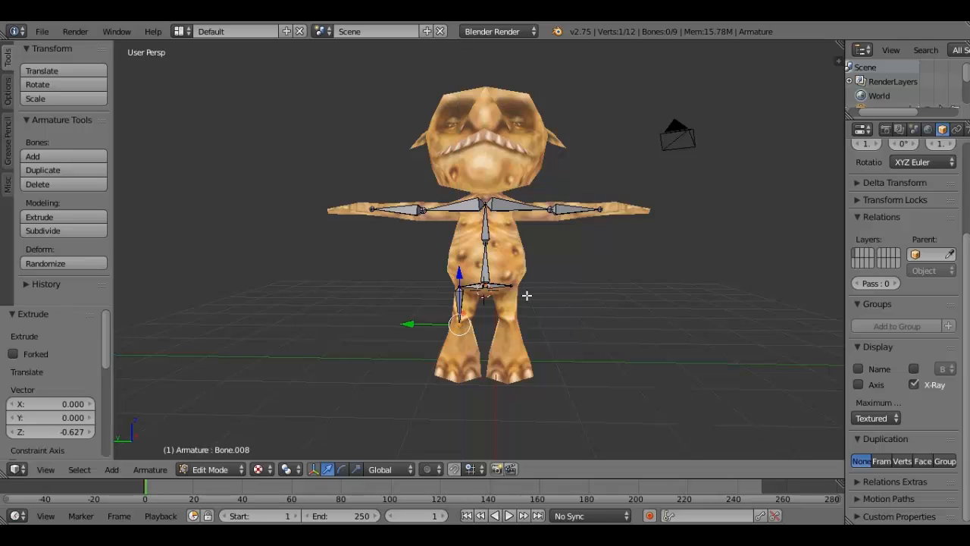
{"action": "key", "text": "a"}
- Extrude the opposite thigh bone from the -Y side hip tip, about -0.614 along Z
{"action": "right_click", "coordinate": [512, 290]}
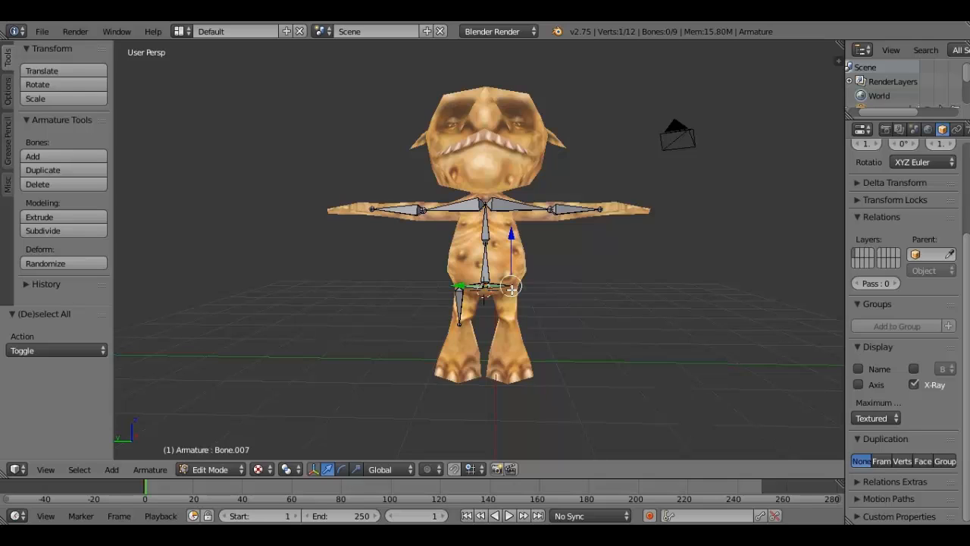
{"action": "key", "text": "e"}
{"action": "key", "text": "z"}
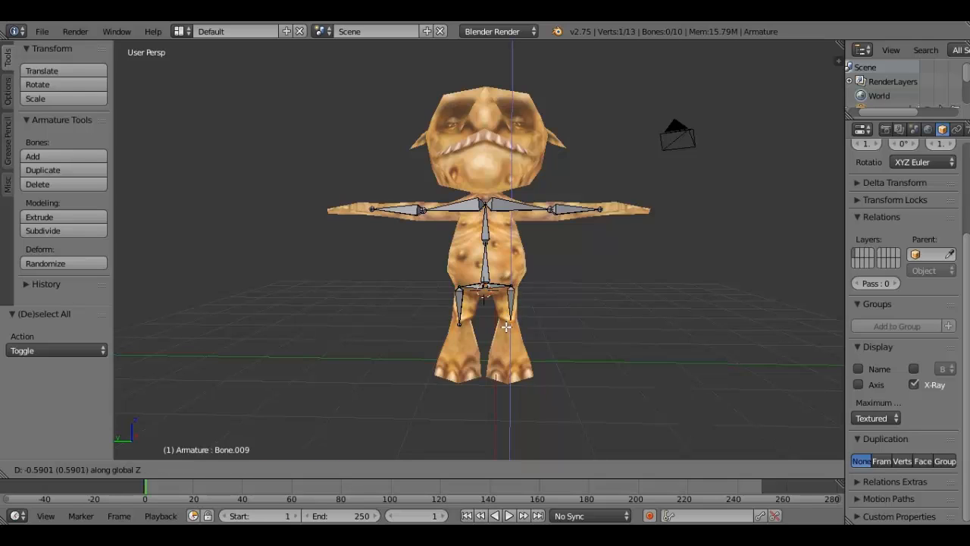
{"action": "left_click", "coordinate": [506, 326]}
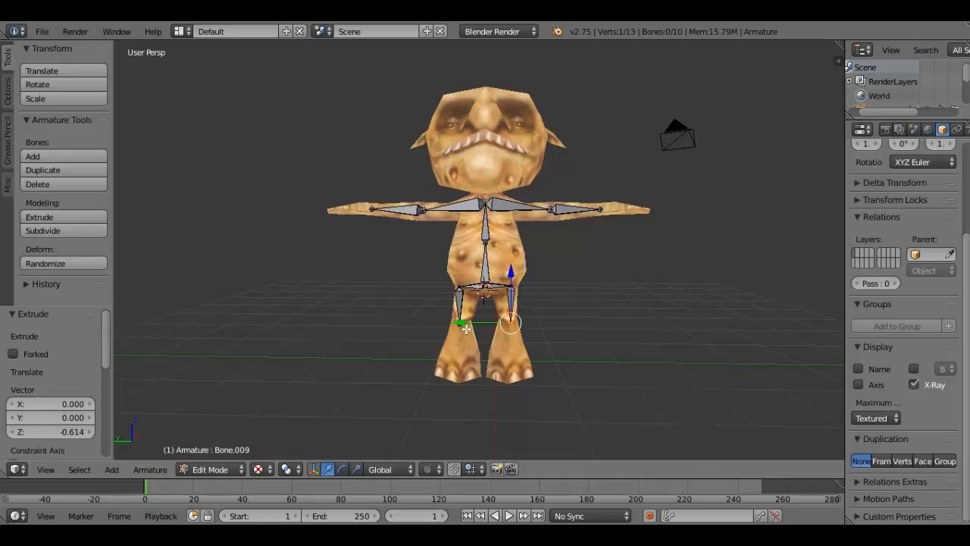
{"action": "key", "text": "a"}
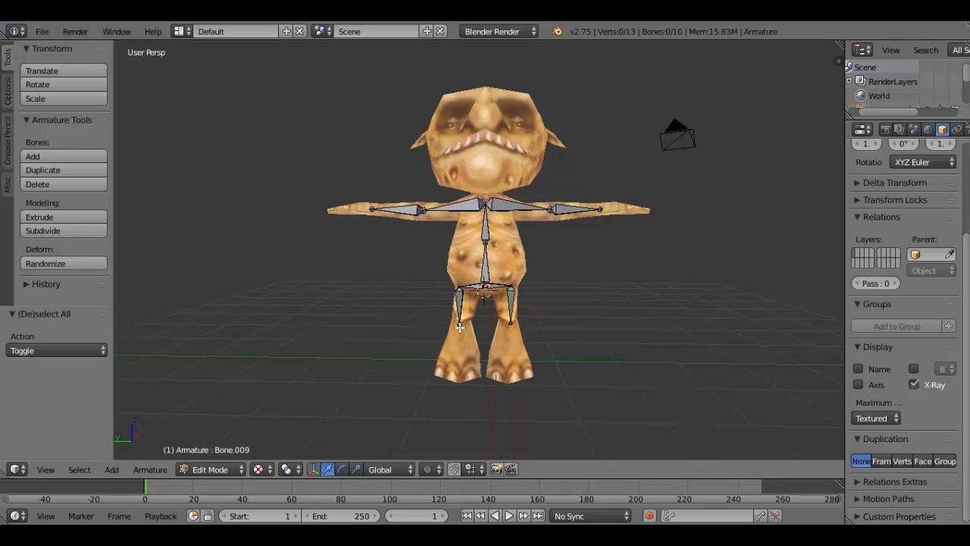
- Extrude a shin bone from the +Y side thigh's tip down into the foot, about -0.84 along Z
{"action": "right_click", "coordinate": [459, 326]}
{"action": "key", "text": "e"}
{"action": "key", "text": "z"}
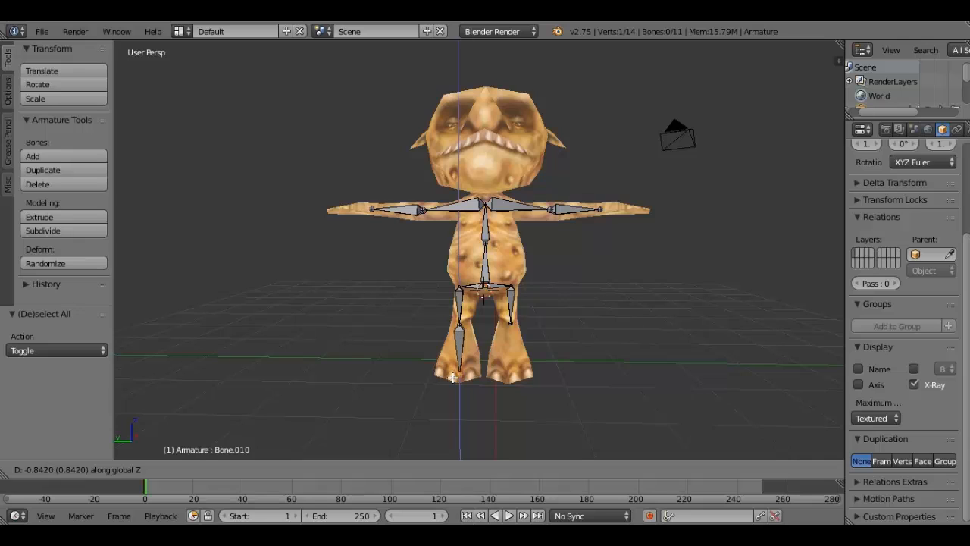
{"action": "left_click", "coordinate": [453, 377]}
{"action": "key", "text": "a"}
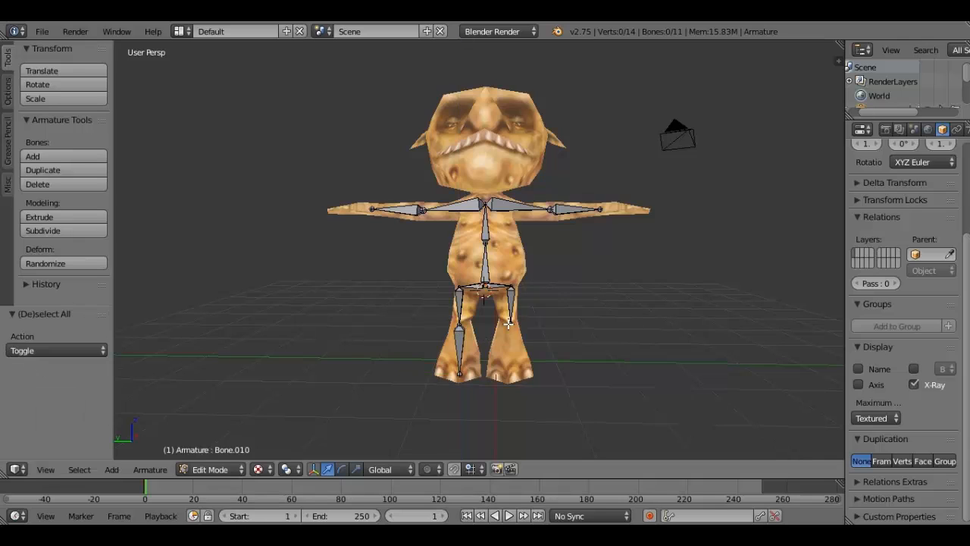
- Extrude the opposite shin bone from the -Y side thigh's tip, about -0.93 along Z
{"action": "right_click", "coordinate": [511, 321]}
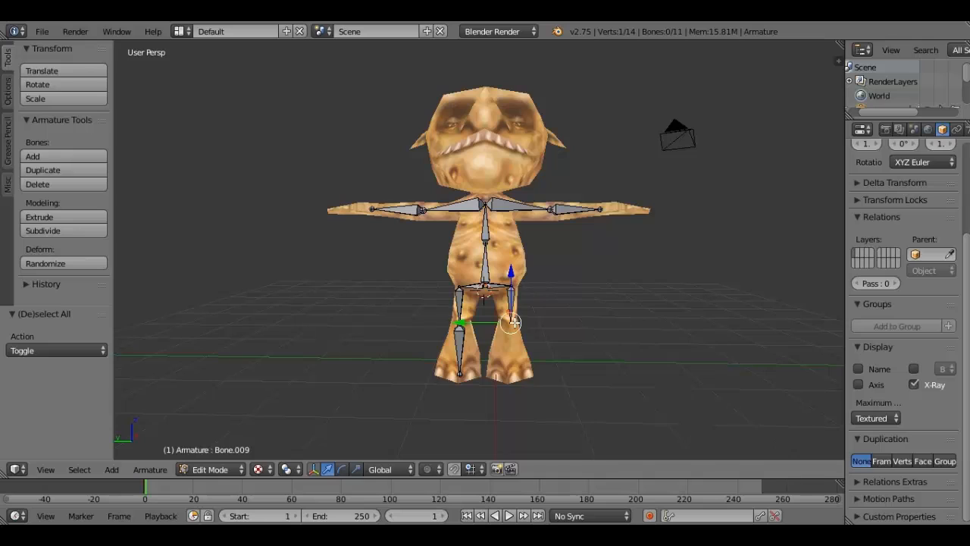
{"action": "key", "text": "e"}
{"action": "key", "text": "z"}
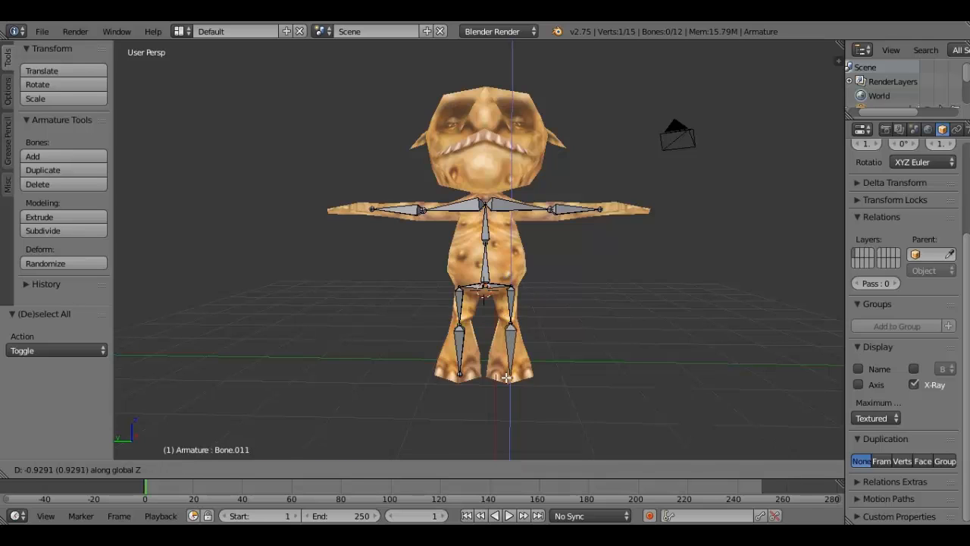
{"action": "left_click", "coordinate": [507, 377]}
{"action": "key", "text": "a"}
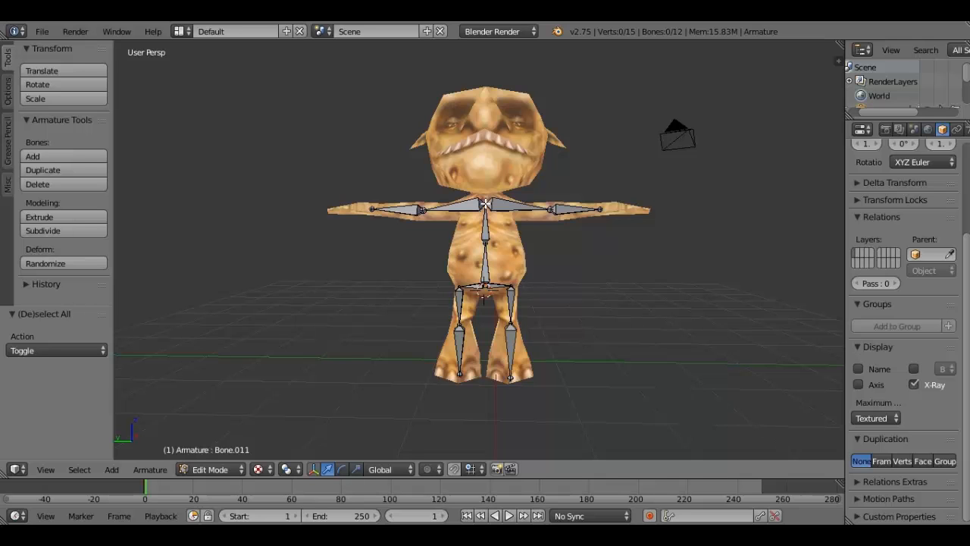
- Select the lower tips of both shin bones and raise them about 0.275 along Z
{"action": "right_click", "coordinate": [422, 210]}
{"action": "middle_click_drag", "start_coordinate": [422, 210], "coordinate": [448, 306]}
{"action": "right_click", "coordinate": [431, 367]}
{"action": "middle_click_drag", "start_coordinate": [430, 367], "coordinate": [478, 312]}
{"action": "right_click", "coordinate": [453, 357], "text": "shift"}
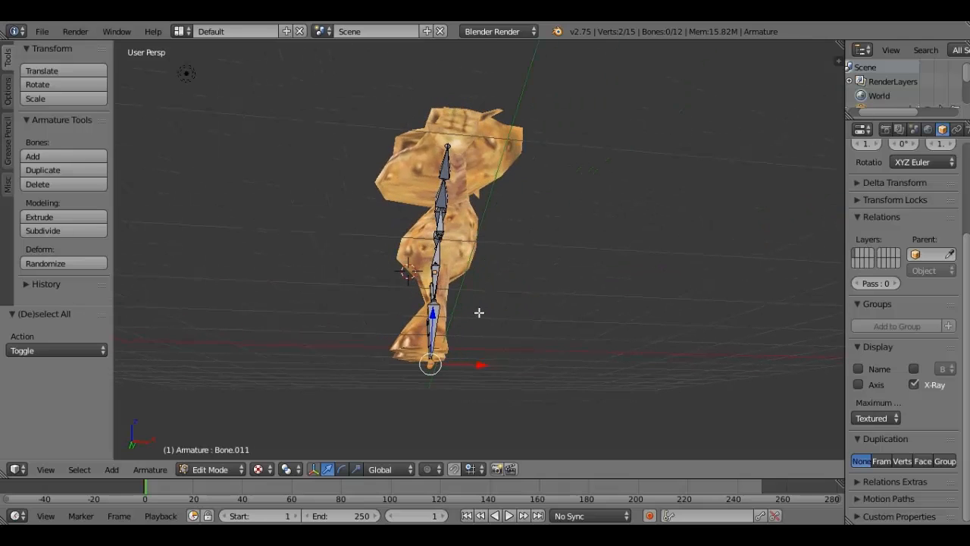
{"action": "middle_click_drag", "start_coordinate": [479, 312], "coordinate": [455, 305]}
{"action": "key", "text": "g"}
{"action": "key", "text": "z"}
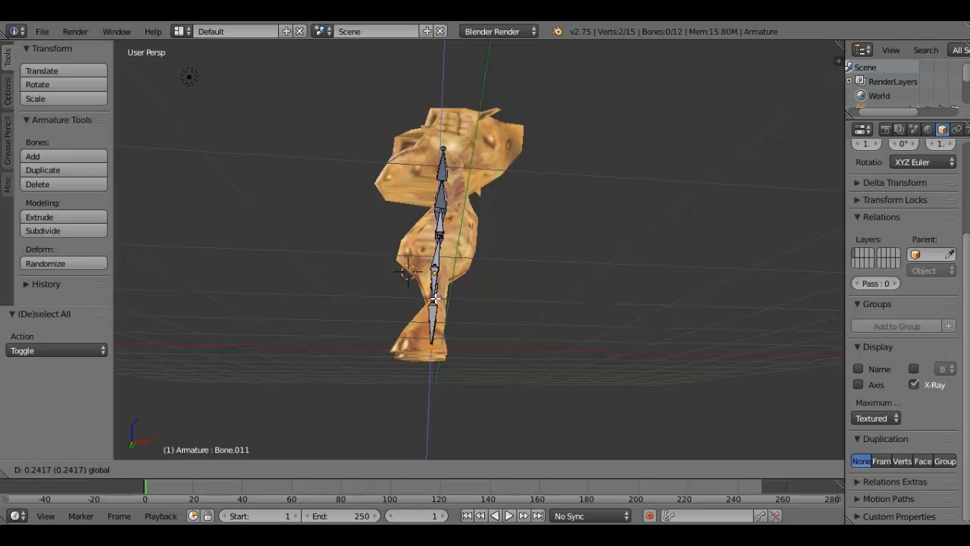
{"action": "left_click", "coordinate": [435, 298]}
- Move both shin tips about -0.208 along X to fit them inside the feet
{"action": "middle_click_drag", "start_coordinate": [435, 298], "coordinate": [465, 349]}
{"action": "key", "text": "g"}
{"action": "key", "text": "x"}
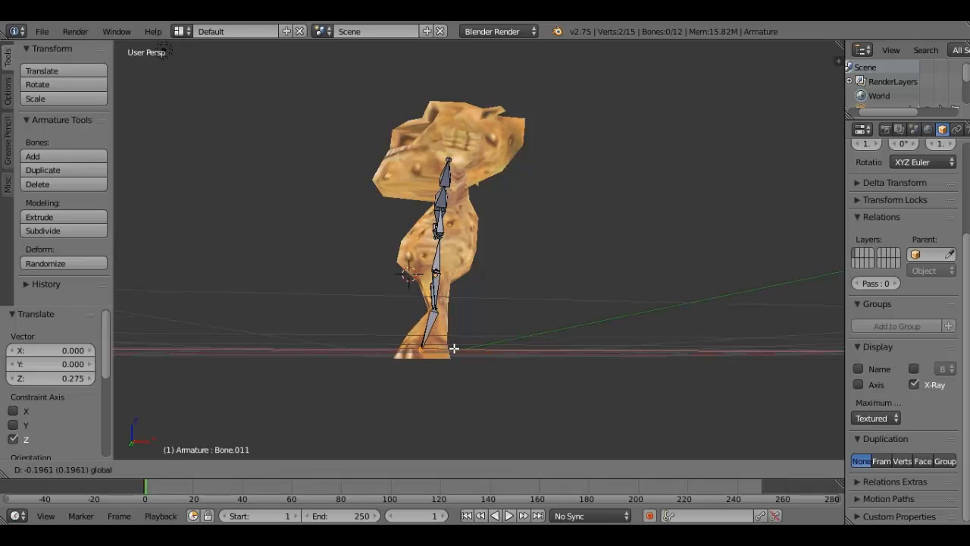
{"action": "left_click", "coordinate": [455, 347]}
- Select both knee joints and shift them about 0.013 along X
{"action": "middle_click_drag", "start_coordinate": [455, 347], "coordinate": [364, 321]}
{"action": "right_click", "coordinate": [476, 315]}
{"action": "right_click", "coordinate": [436, 315], "text": "shift"}
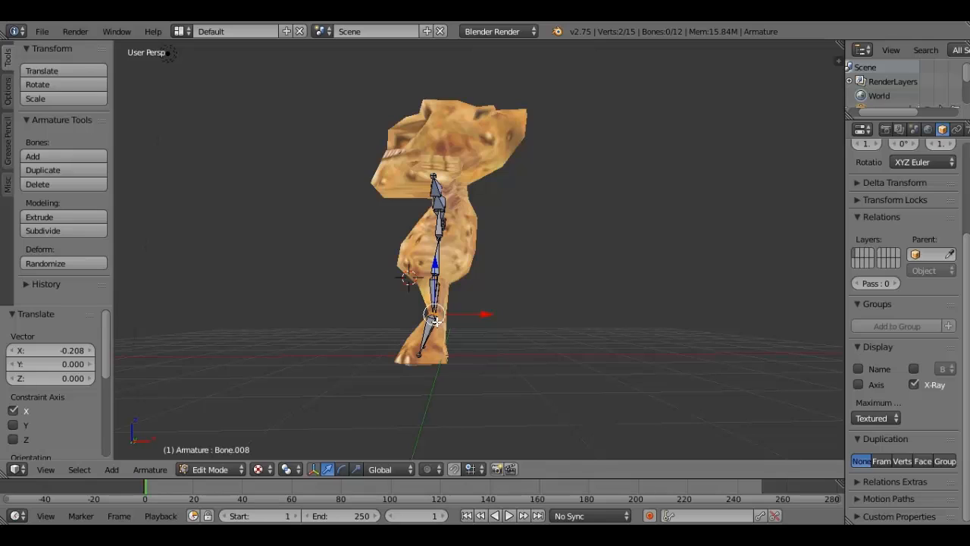
{"action": "middle_click_drag", "start_coordinate": [469, 316], "coordinate": [465, 315]}
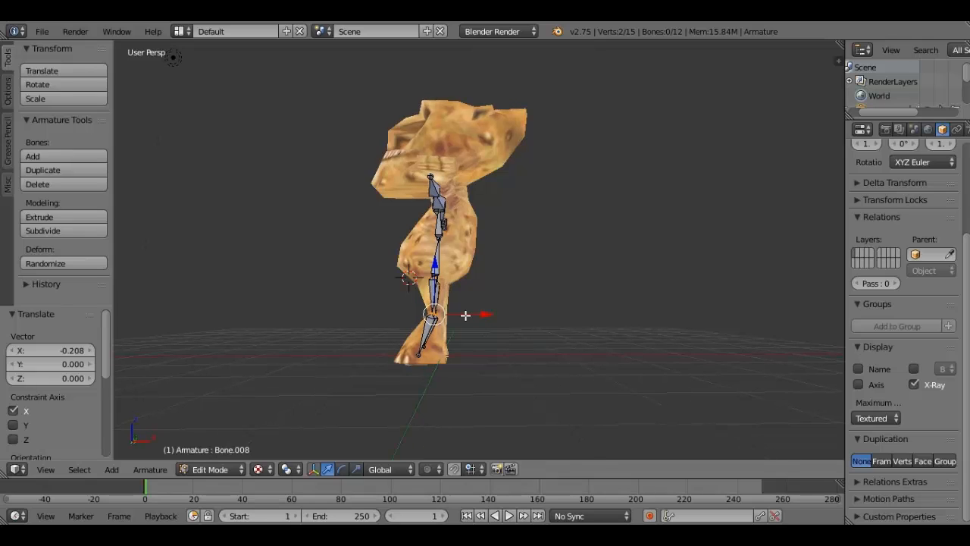
{"action": "left_click_drag", "start_coordinate": [466, 315], "coordinate": [467, 315]}
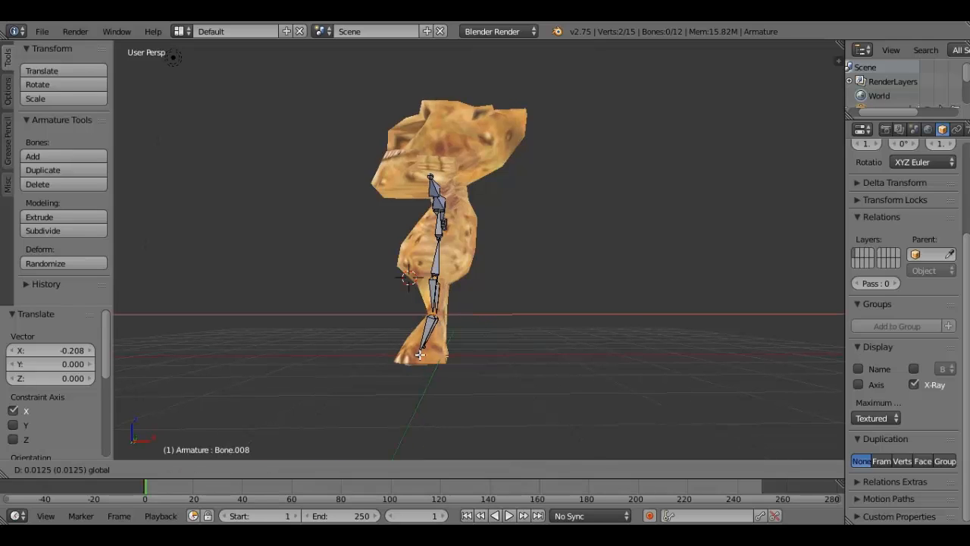
- Select the lower tips of both shin bones and shift them about 0.19 along X
{"action": "right_click", "coordinate": [421, 354]}
{"action": "middle_click_drag", "start_coordinate": [459, 347], "coordinate": [610, 317]}
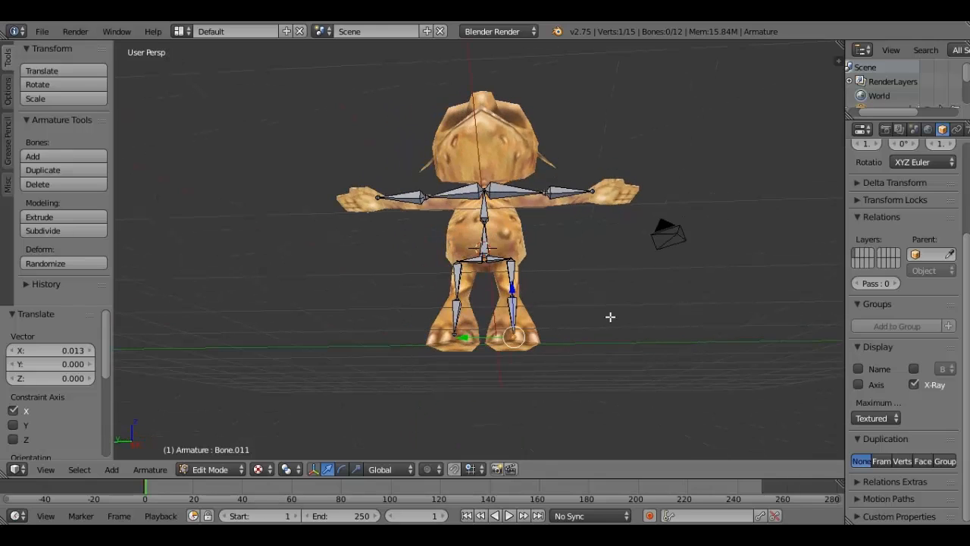
{"action": "middle_click_drag", "start_coordinate": [610, 317], "coordinate": [416, 354]}
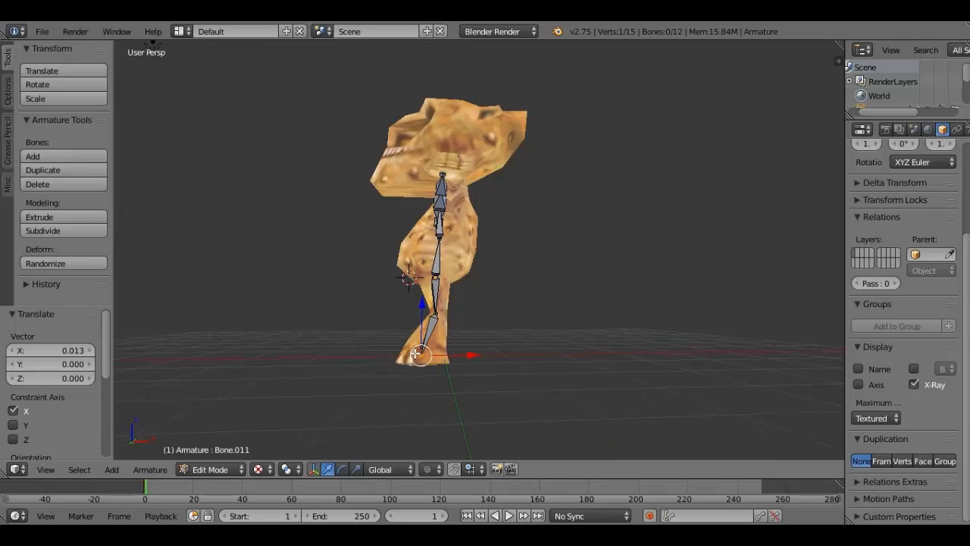
{"action": "middle_click_drag", "start_coordinate": [415, 353], "coordinate": [583, 359]}
{"action": "right_click", "coordinate": [497, 356], "text": "shift"}
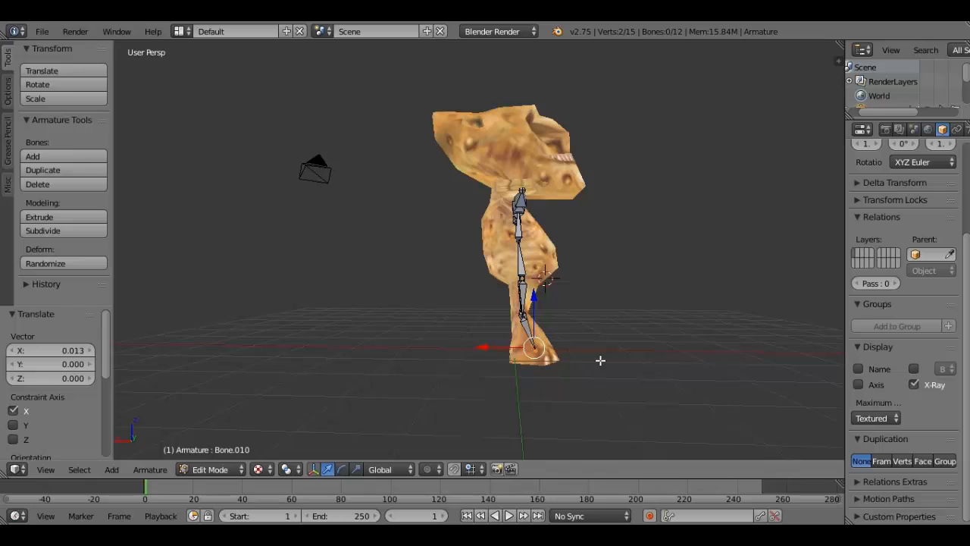
{"action": "key", "text": "g"}
{"action": "key", "text": "x"}
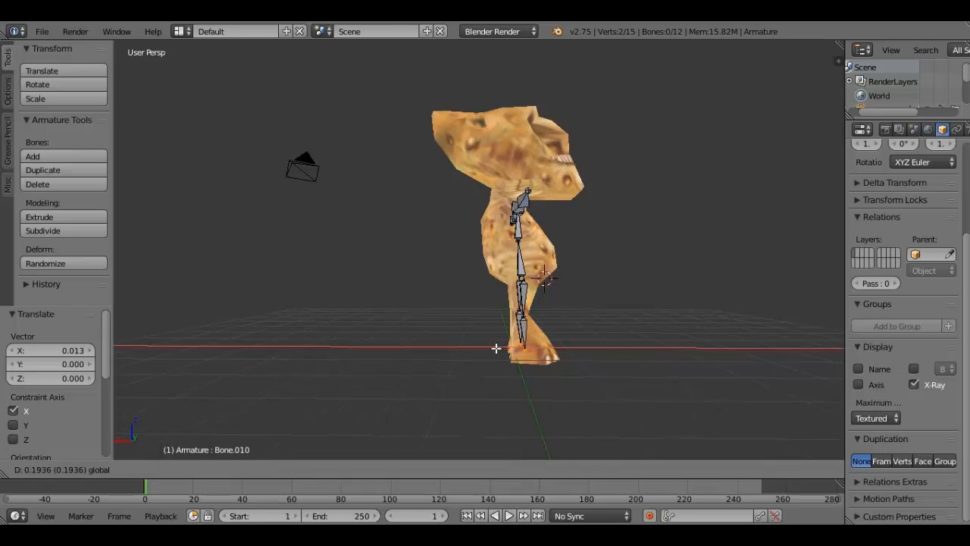
{"action": "left_click", "coordinate": [495, 348]}
{"action": "middle_click_drag", "start_coordinate": [496, 348], "coordinate": [354, 329]}
{"action": "key", "text": "a"}
- Select the wrist-end tips of both forearm bones and move them about 0.136 along X into the arms
{"action": "middle_click_drag", "start_coordinate": [563, 236], "coordinate": [512, 251]}
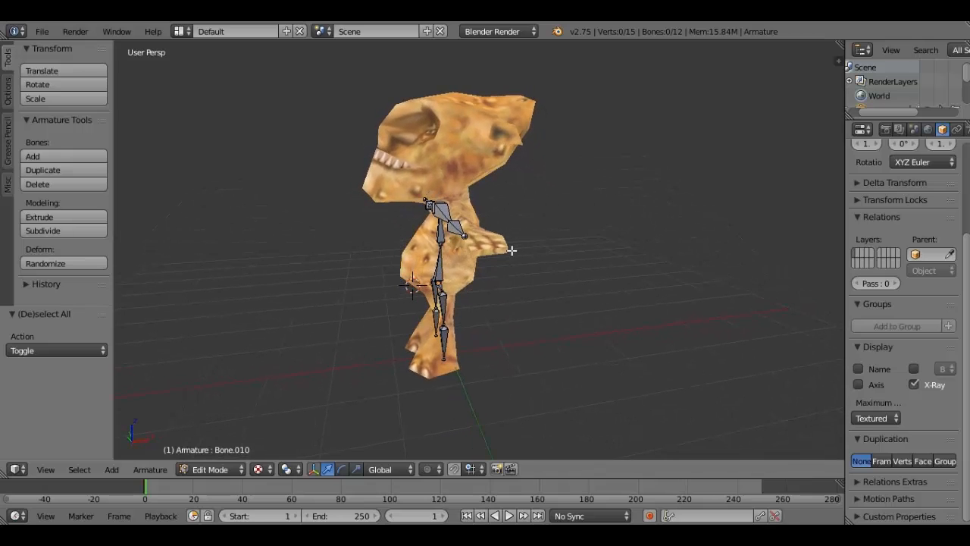
{"action": "scroll", "coordinate": [512, 261], "scroll_direction": "up", "scroll_amount": 3}
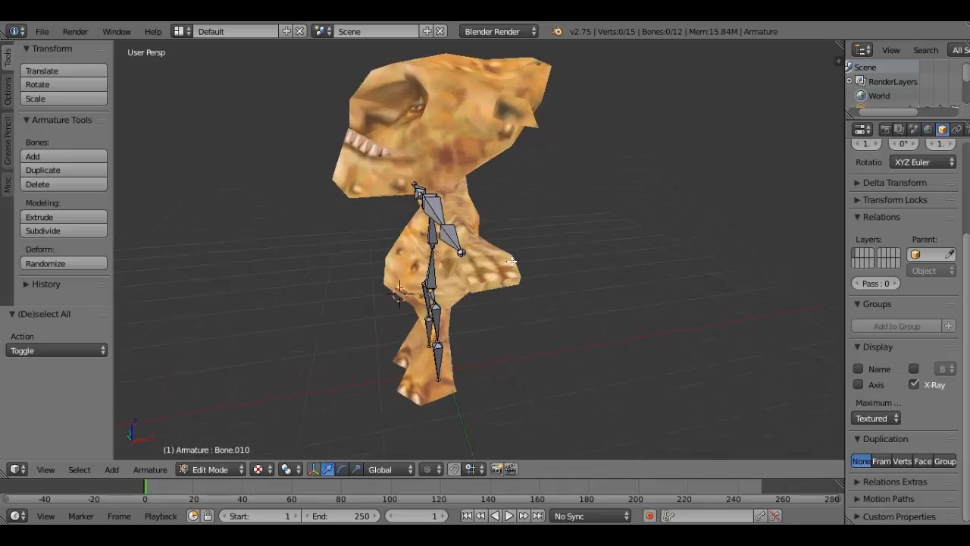
{"action": "scroll", "coordinate": [511, 261], "scroll_direction": "up", "scroll_amount": 3}
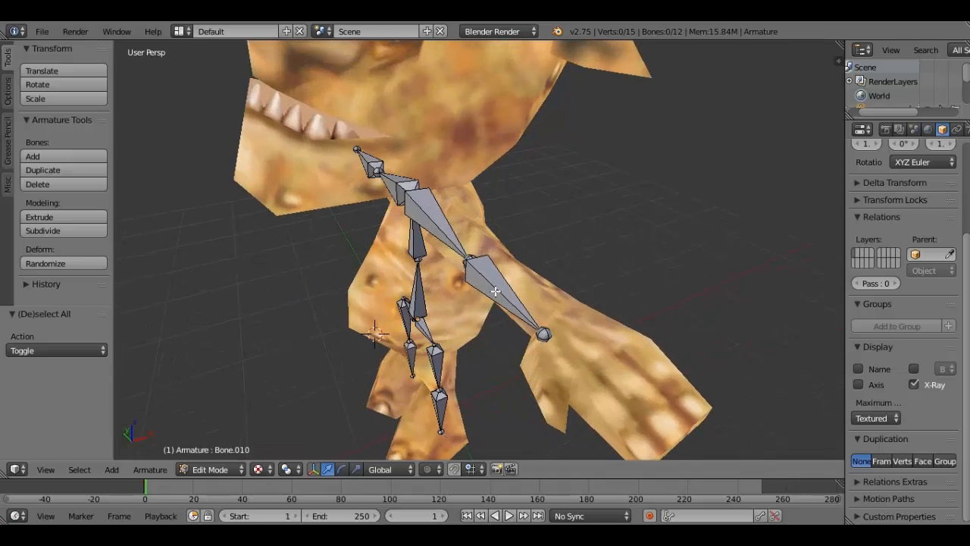
{"action": "middle_click_drag", "start_coordinate": [495, 291], "coordinate": [548, 338]}
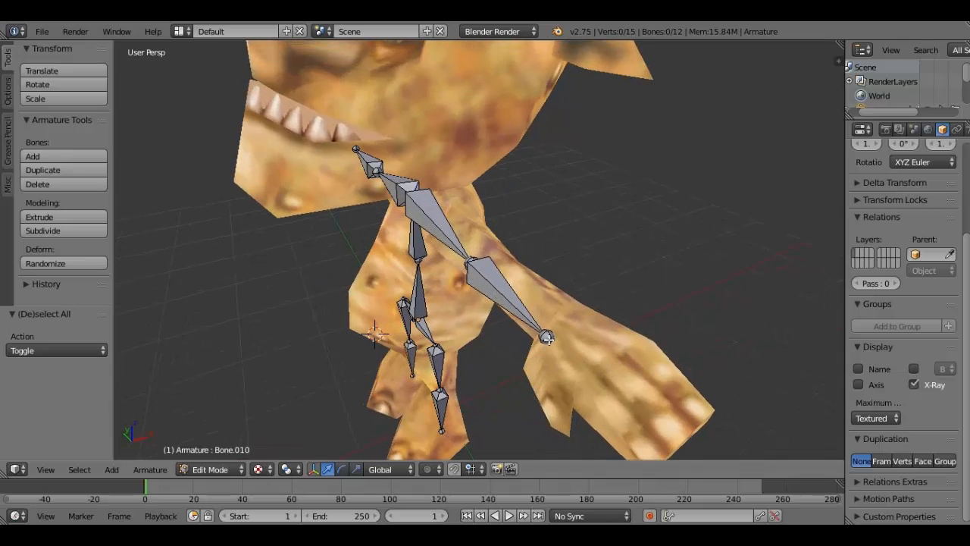
{"action": "right_click", "coordinate": [546, 338]}
{"action": "middle_click_drag", "start_coordinate": [518, 205], "coordinate": [495, 220]}
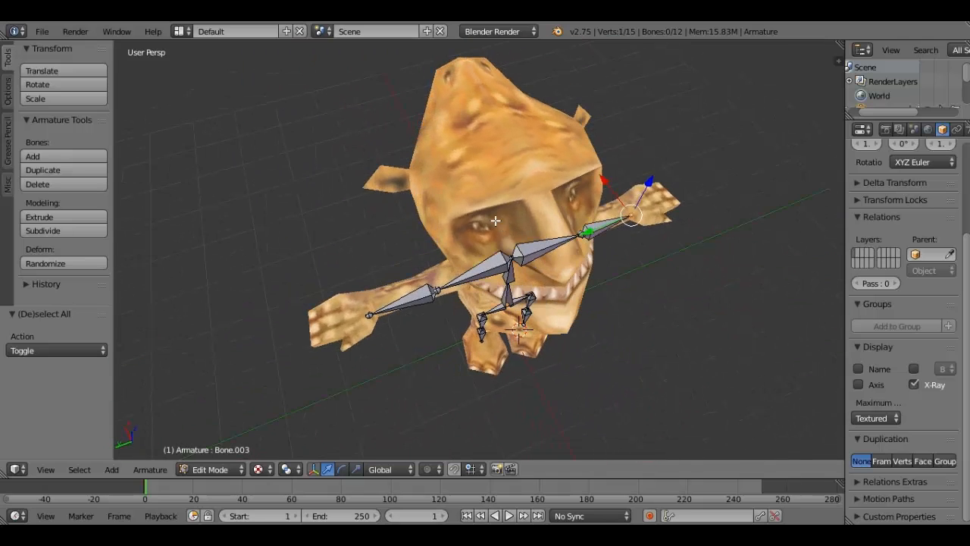
{"action": "middle_click_drag", "start_coordinate": [364, 320], "coordinate": [371, 323]}
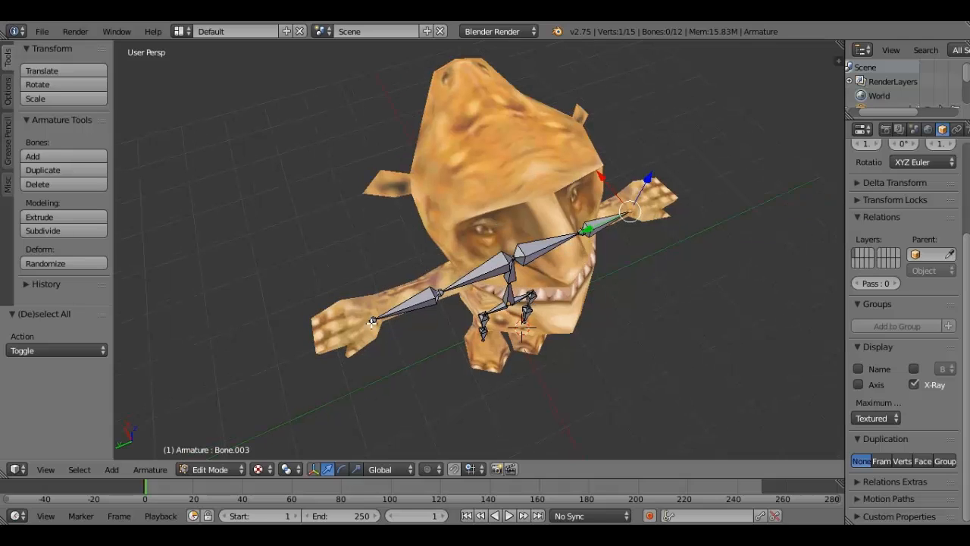
{"action": "middle_click_drag", "start_coordinate": [627, 212], "coordinate": [631, 212]}
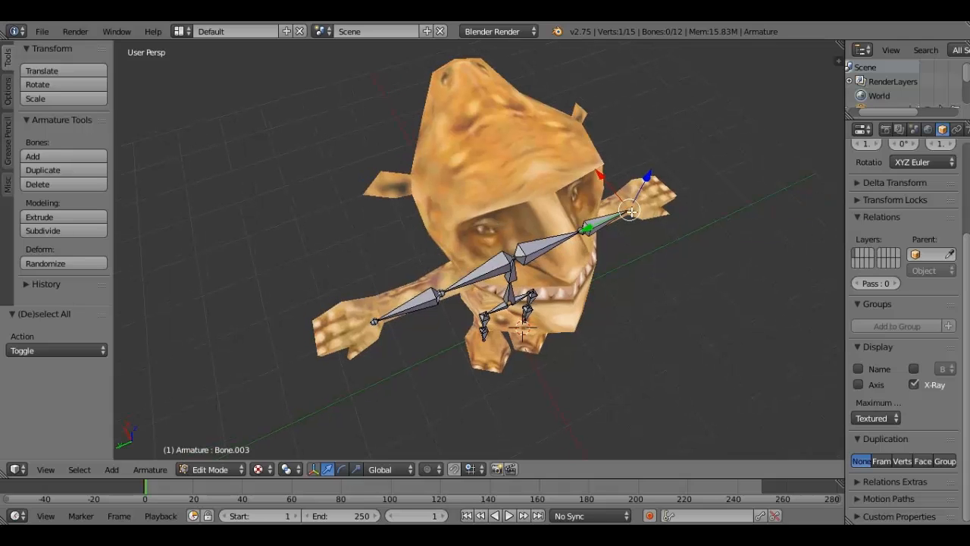
{"action": "key", "text": "g"}
{"action": "key", "text": "x"}
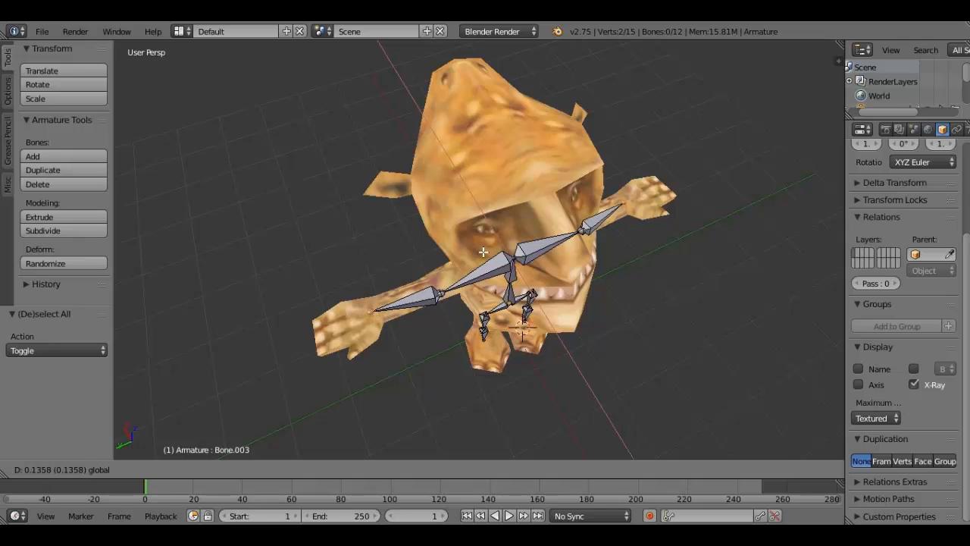
{"action": "left_click", "coordinate": [483, 252]}
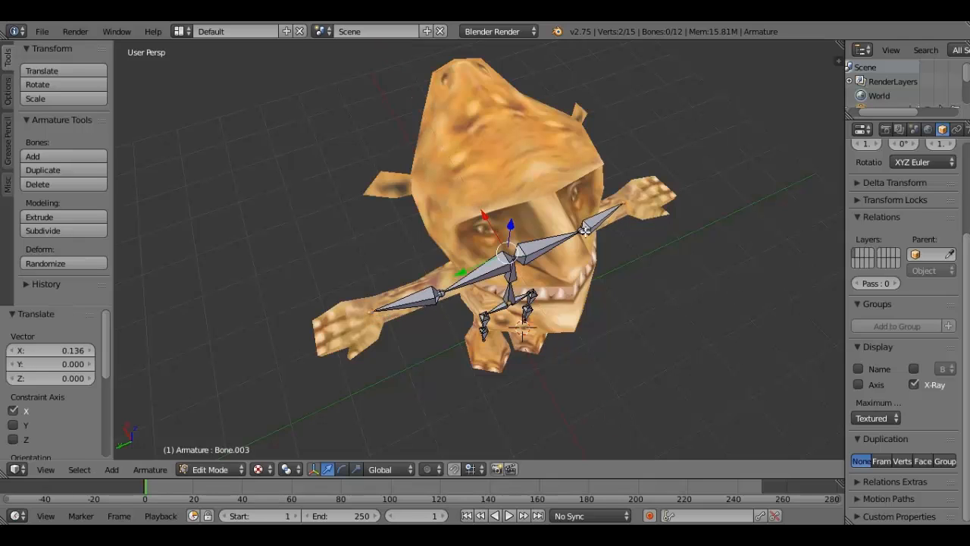
- Select both elbow joints and shift them about 0.084 along X, leaving nothing selected
{"action": "right_click", "coordinate": [585, 230]}
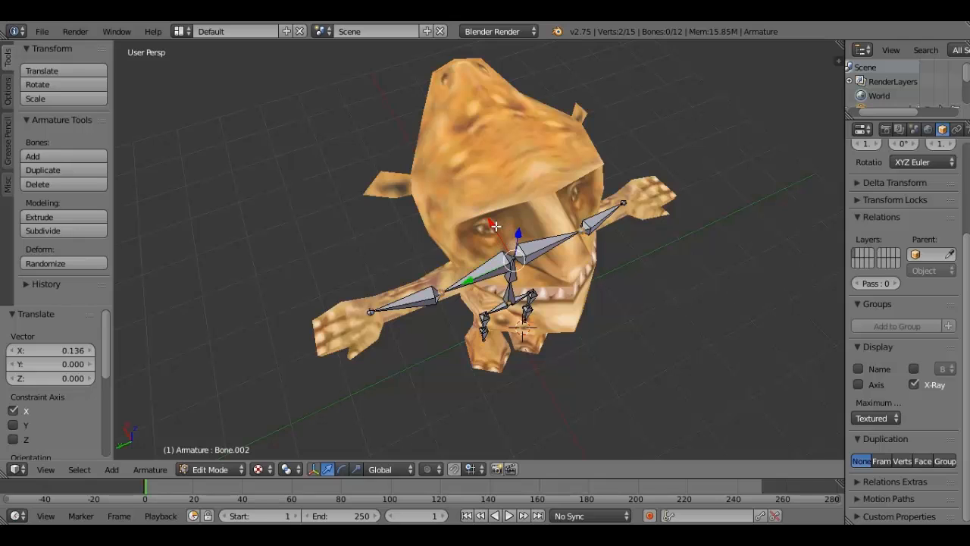
{"action": "key", "text": "g"}
{"action": "key", "text": "x"}
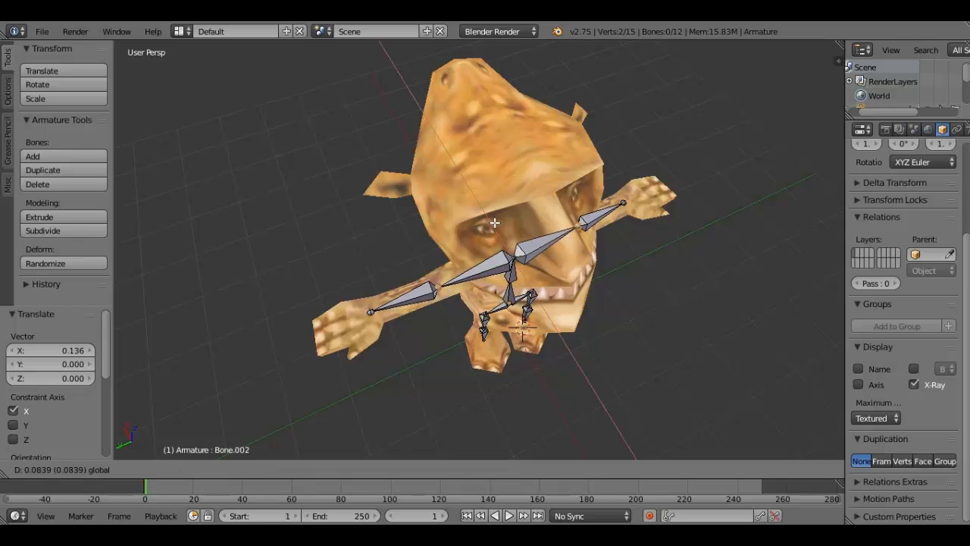
{"action": "left_click", "coordinate": [494, 222]}
{"action": "key", "text": "a"}
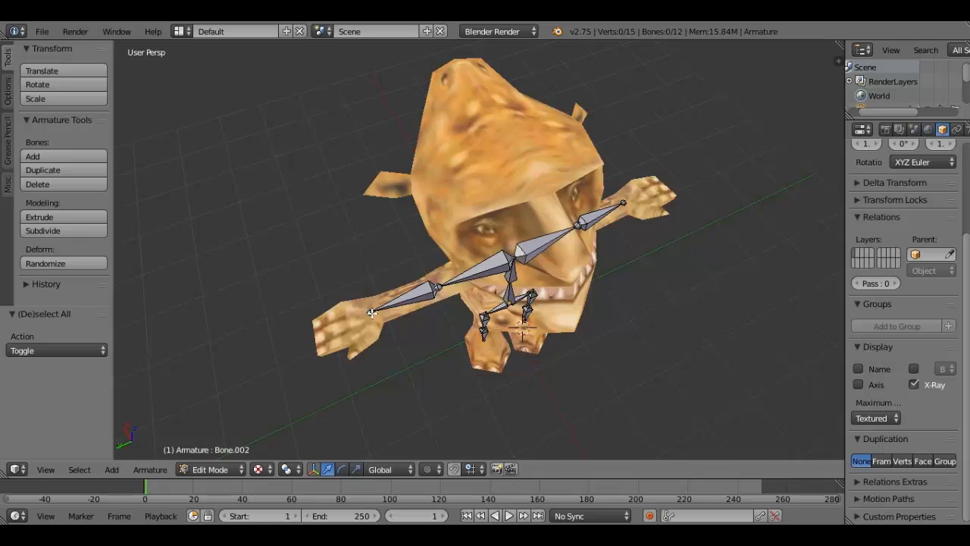
- Extrude a hand bone from the +Y side wrist about 0.606 along Y and reselect that wrist joint
{"action": "right_click", "coordinate": [371, 312]}
{"action": "middle_click_drag", "start_coordinate": [371, 312], "coordinate": [372, 326]}
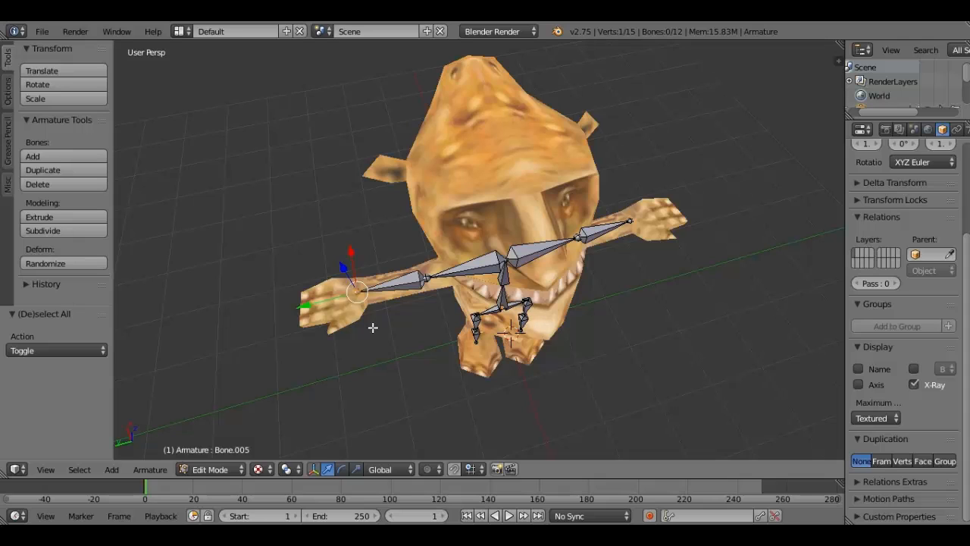
{"action": "middle_click_drag", "start_coordinate": [372, 327], "coordinate": [360, 326]}
{"action": "key", "text": "e"}
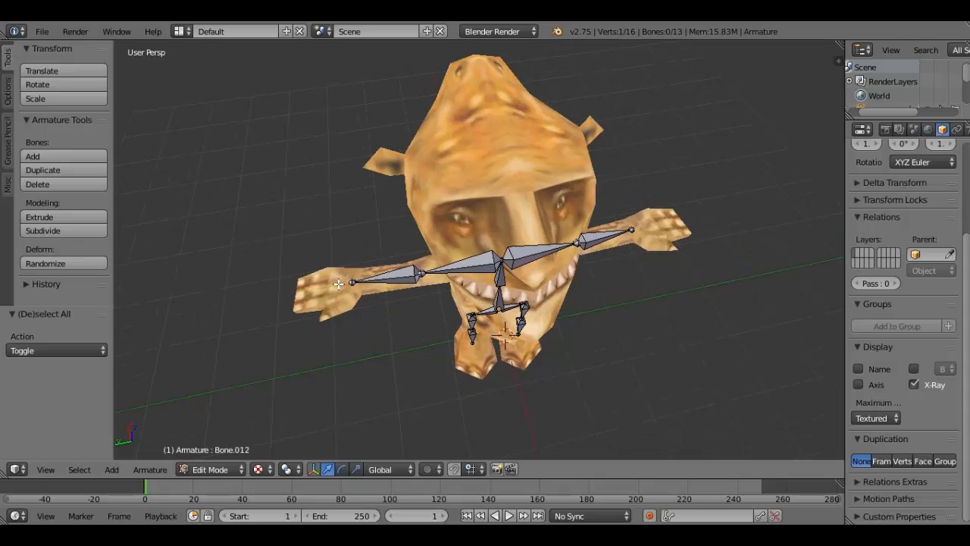
{"action": "key", "text": "y"}
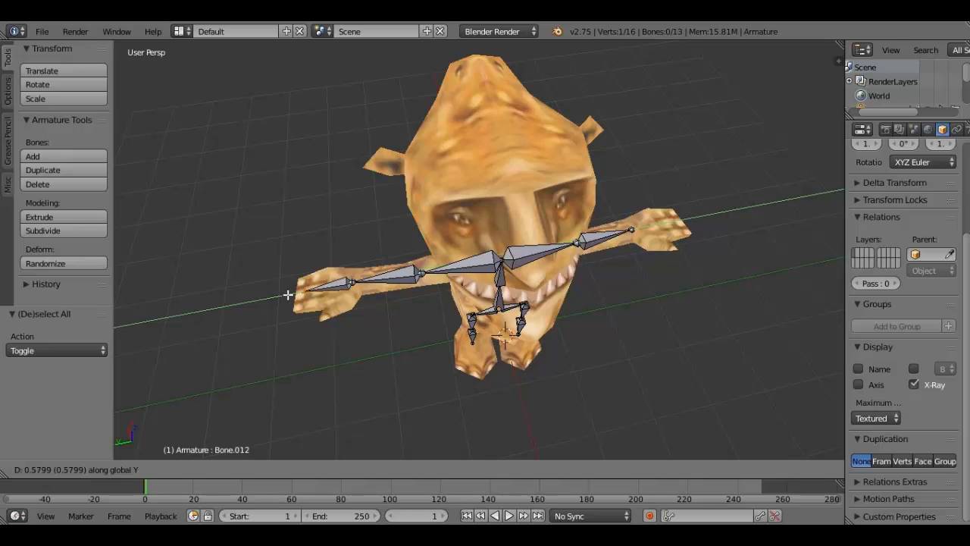
{"action": "left_click", "coordinate": [288, 295]}
{"action": "middle_click_drag", "start_coordinate": [288, 294], "coordinate": [363, 293]}
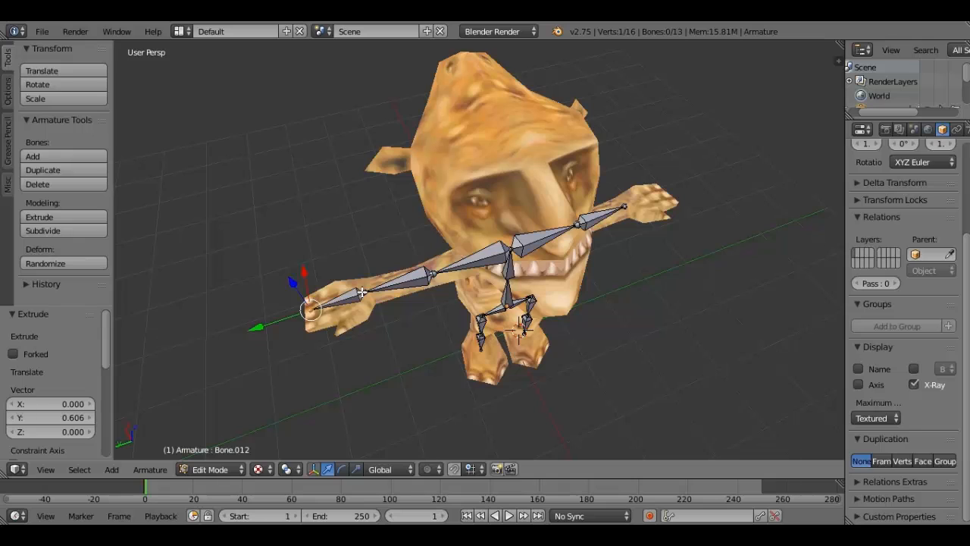
{"action": "right_click", "coordinate": [363, 292]}
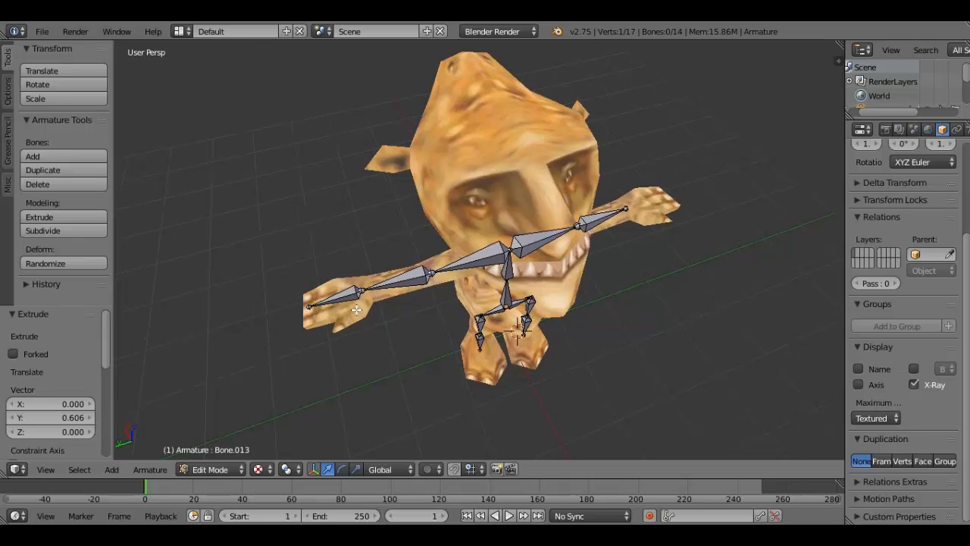
{"action": "key", "text": "e"}
{"action": "key", "text": "z"}
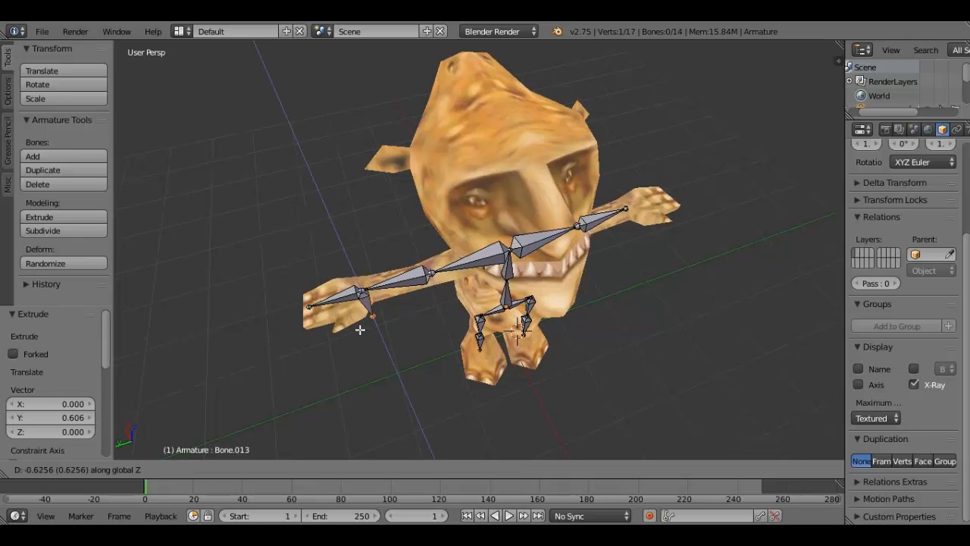
{"action": "left_click", "coordinate": [361, 332]}
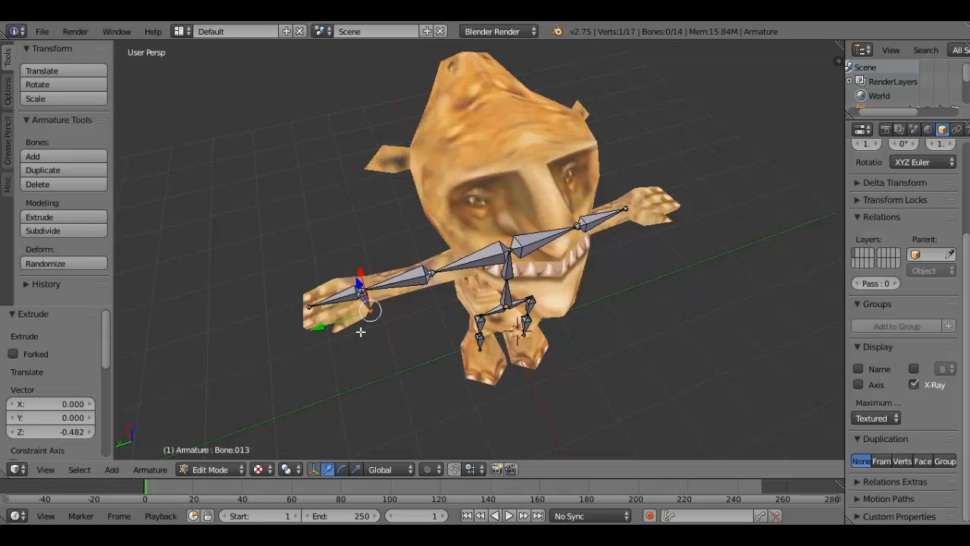
{"action": "key", "text": "ctrl+z"}
- Extrude a thumb bone from the +Y side wrist about -0.458 along X
{"action": "middle_click_drag", "start_coordinate": [360, 332], "coordinate": [446, 297]}
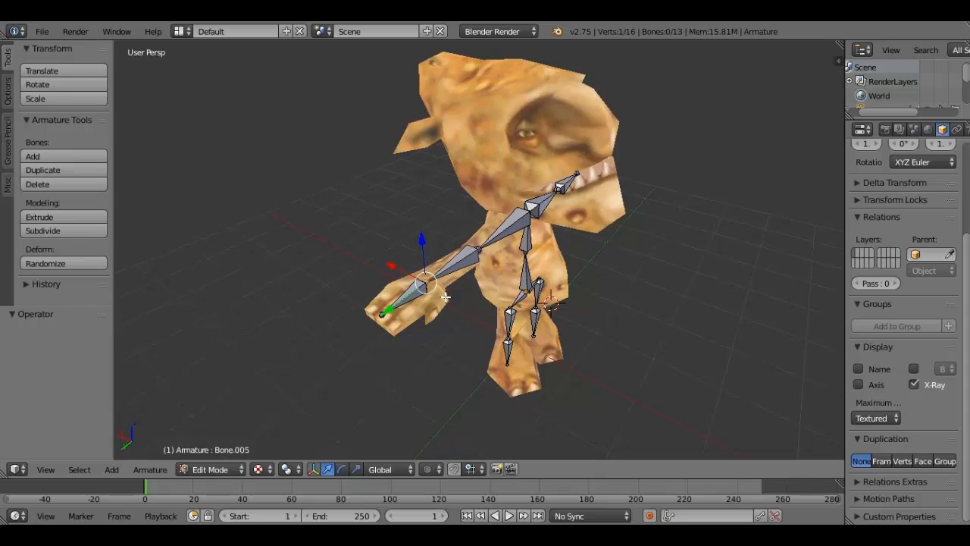
{"action": "key", "text": "e"}
{"action": "key", "text": "x"}
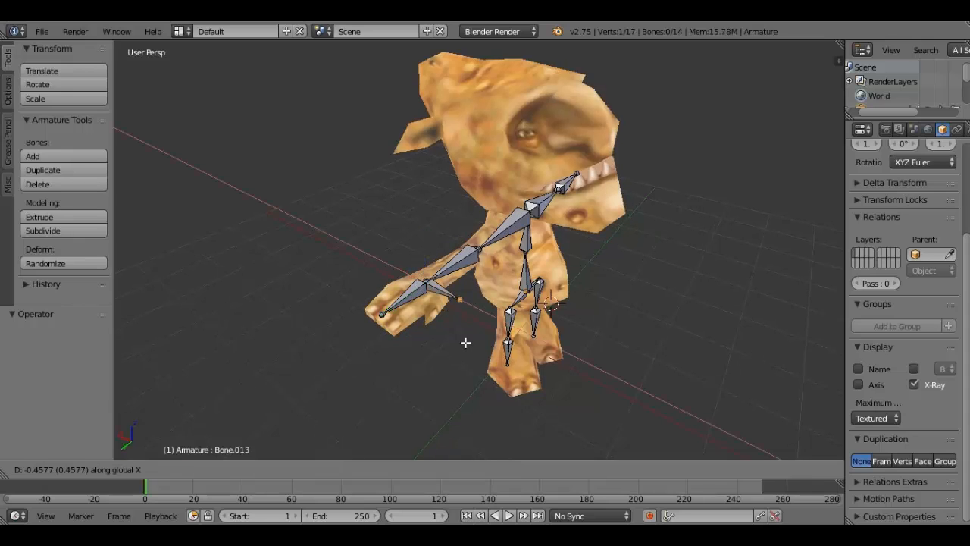
{"action": "left_click", "coordinate": [466, 343]}
- Move the +Y side thumb bone's tip about 0.318 along Y and 0.089 along X to fit the thumb
{"action": "mouse_move", "coordinate": [438, 317]}
{"action": "left_mouse_down"}
{"action": "mouse_move", "coordinate": [418, 331]}
{"action": "mouse_move", "coordinate": [431, 310]}
{"action": "left_mouse_up"}
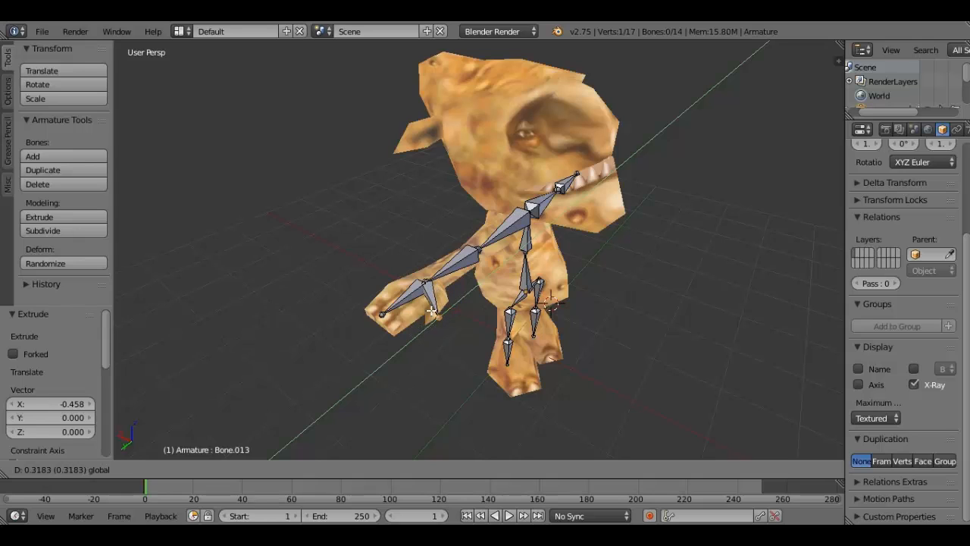
{"action": "left_click", "coordinate": [431, 310]}
{"action": "key", "text": "g"}
{"action": "key", "text": "x"}
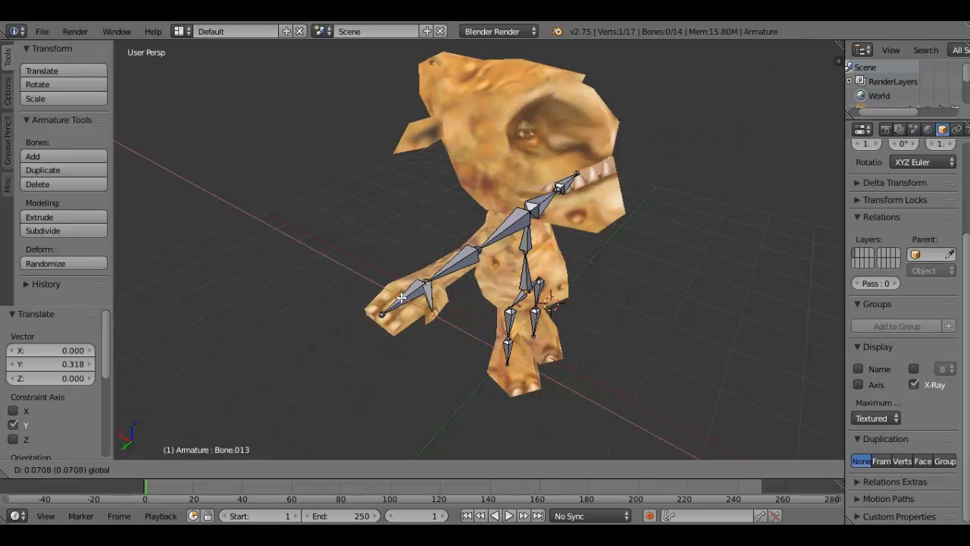
{"action": "left_click_drag", "start_coordinate": [407, 295], "coordinate": [405, 294]}
- Extrude a hand bone from the -Y side wrist about -0.64 along Y and deselect everything
{"action": "middle_click_drag", "start_coordinate": [405, 293], "coordinate": [535, 354]}
{"action": "right_click", "coordinate": [517, 350]}
{"action": "key", "text": "e"}
{"action": "key", "text": "y"}
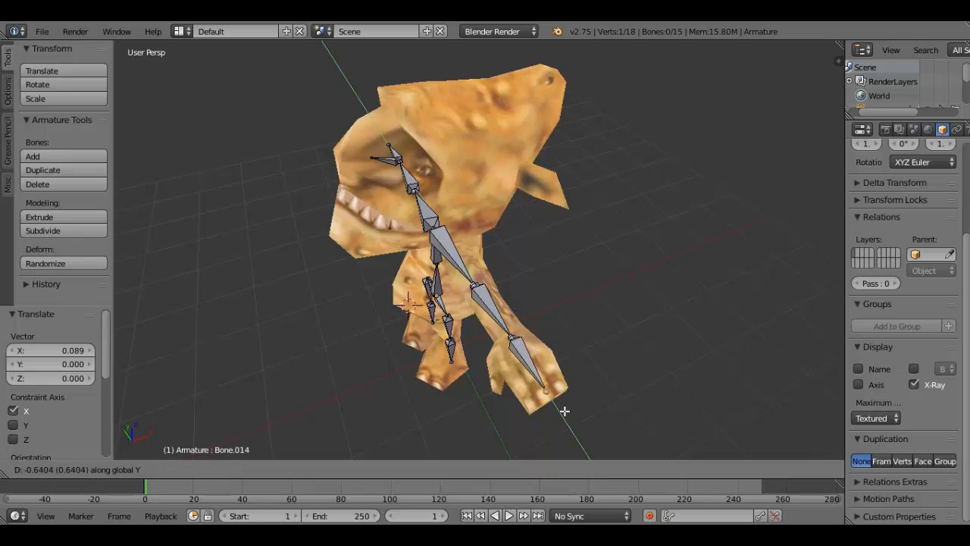
{"action": "left_click", "coordinate": [565, 411]}
{"action": "key", "text": "a"}
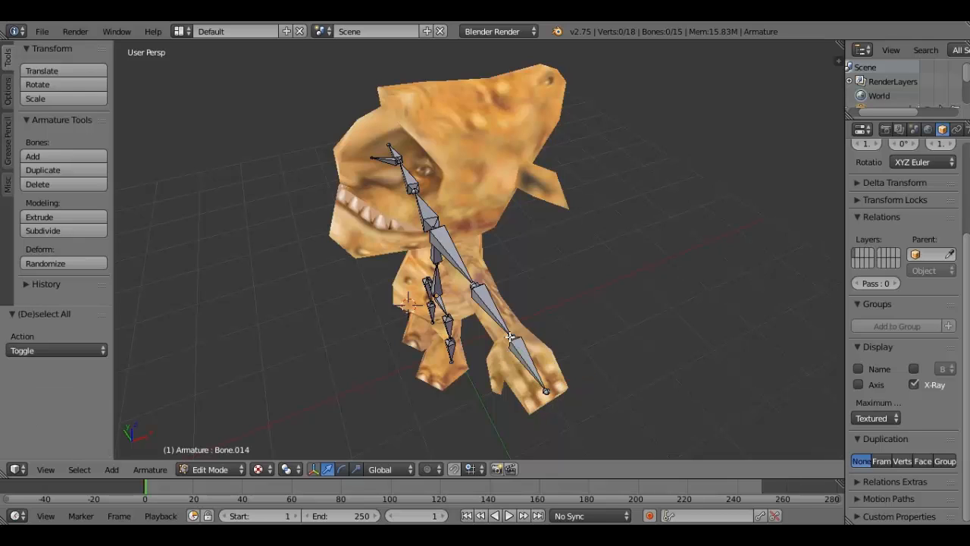
- Extrude a thumb bone from the -Y side wrist about -0.42 along X
{"action": "right_click", "coordinate": [504, 345]}
{"action": "key", "text": "e"}
{"action": "key", "text": "x"}
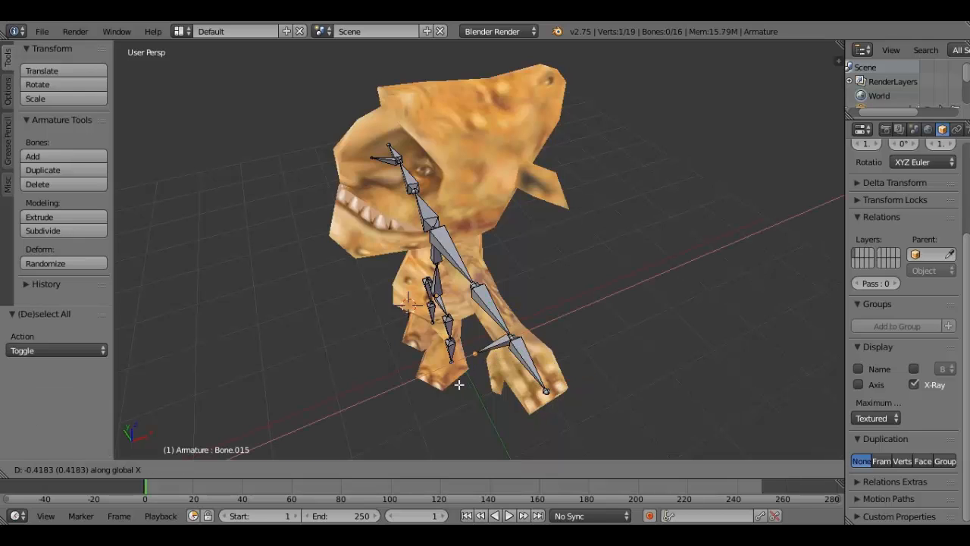
{"action": "left_click", "coordinate": [458, 385]}
- Fit the -Y side thumb tip inside the mesh by moving it about -0.44 along Y, 0.076 along X and 0.088 along Y
{"action": "left_click_drag", "start_coordinate": [466, 343], "coordinate": [485, 368]}
{"action": "left_click", "coordinate": [485, 369]}
{"action": "key", "text": "g"}
{"action": "key", "text": "x"}
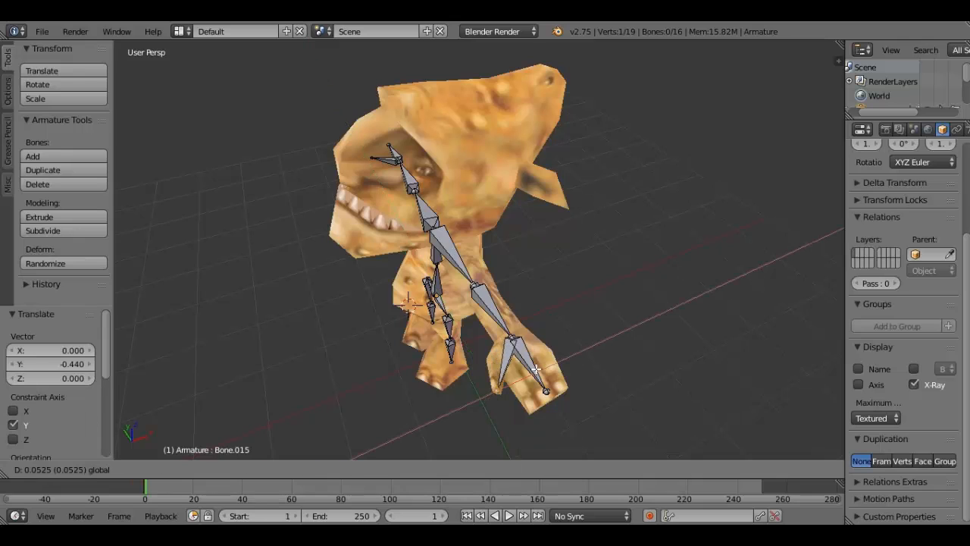
{"action": "left_click", "coordinate": [480, 346]}
{"action": "key", "text": "g"}
{"action": "key", "text": "y"}
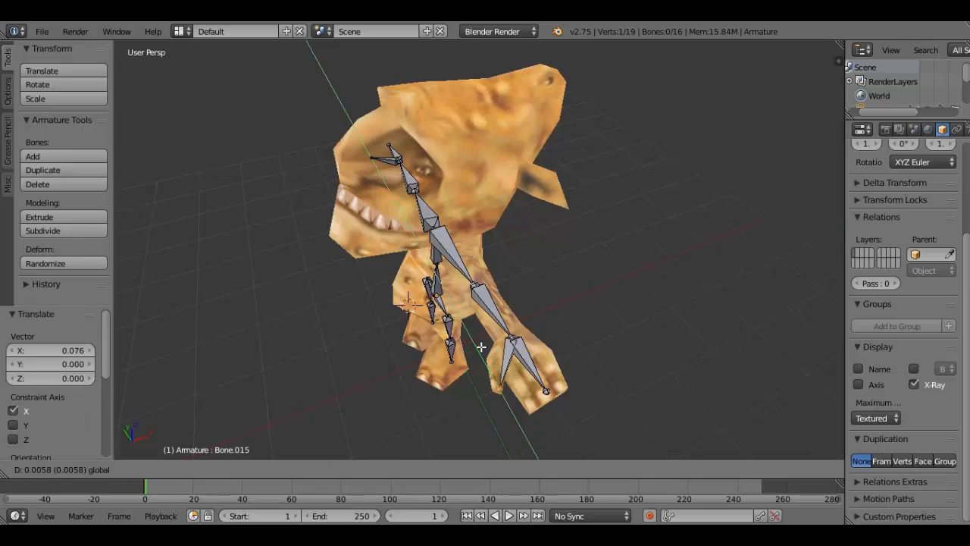
{"action": "left_click", "coordinate": [481, 346]}
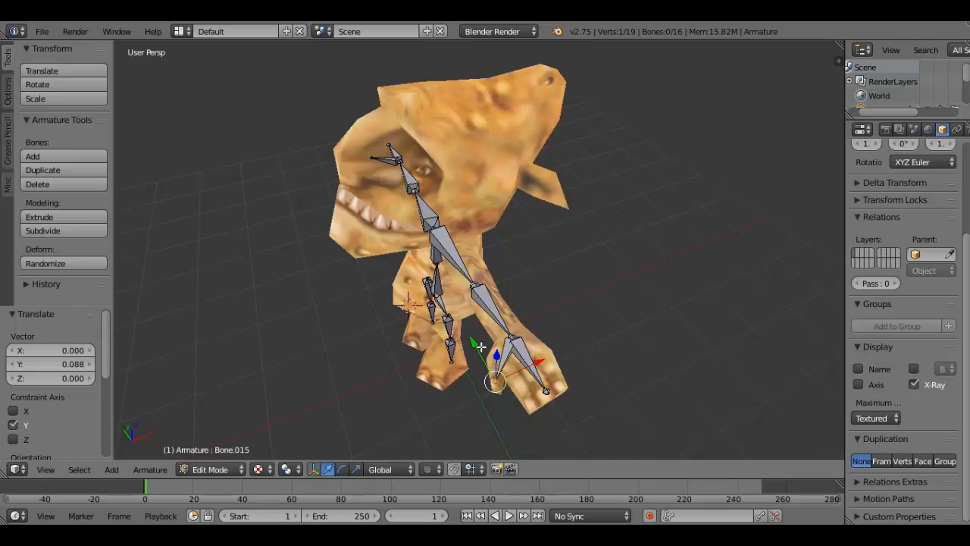
{"action": "key", "text": "a"}
- Move the joint where the upper spine meets both arms about -0.03 along Z and deselect everything
{"action": "middle_click_drag", "start_coordinate": [481, 347], "coordinate": [403, 177]}
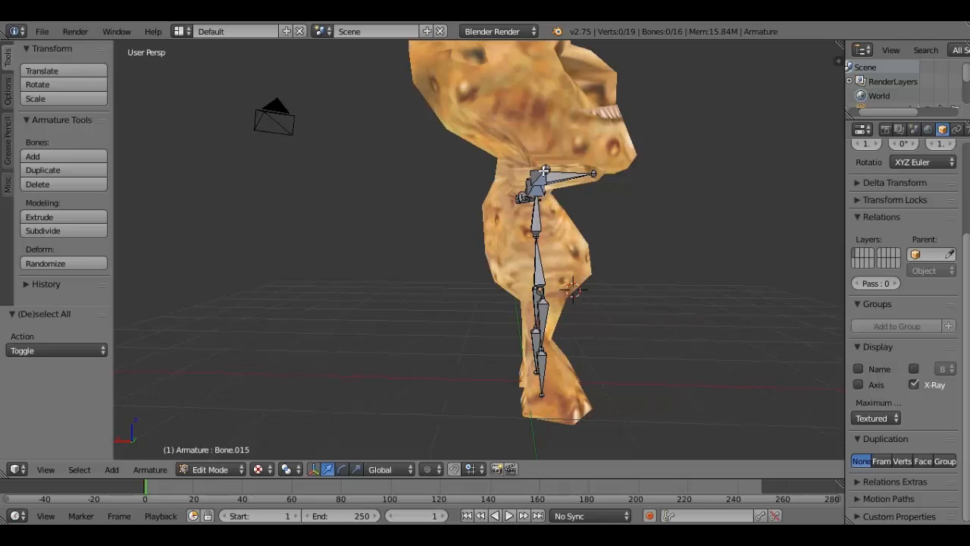
{"action": "right_click", "coordinate": [544, 171]}
{"action": "middle_click_drag", "start_coordinate": [544, 171], "coordinate": [327, 190]}
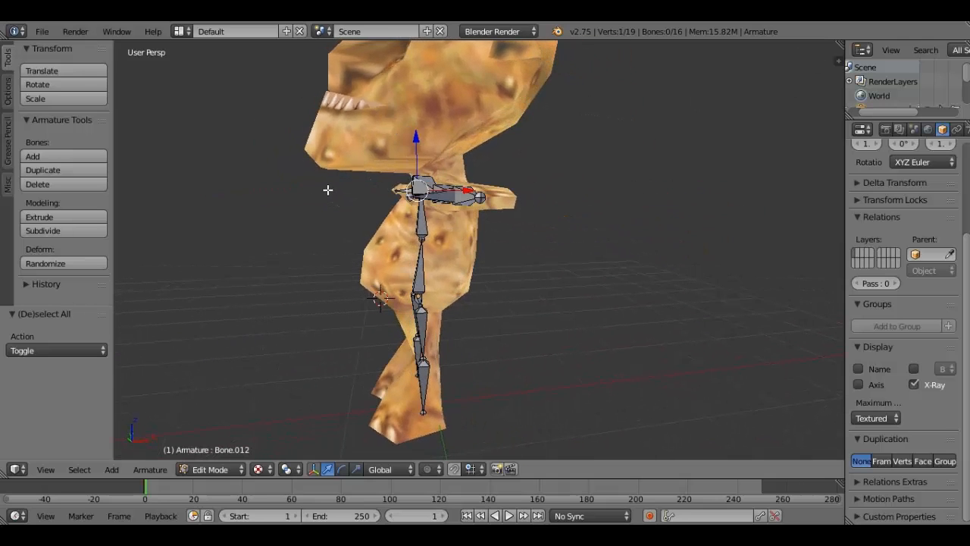
{"action": "right_click", "coordinate": [414, 194], "text": "shift"}
{"action": "middle_click_drag", "start_coordinate": [413, 194], "coordinate": [536, 192]}
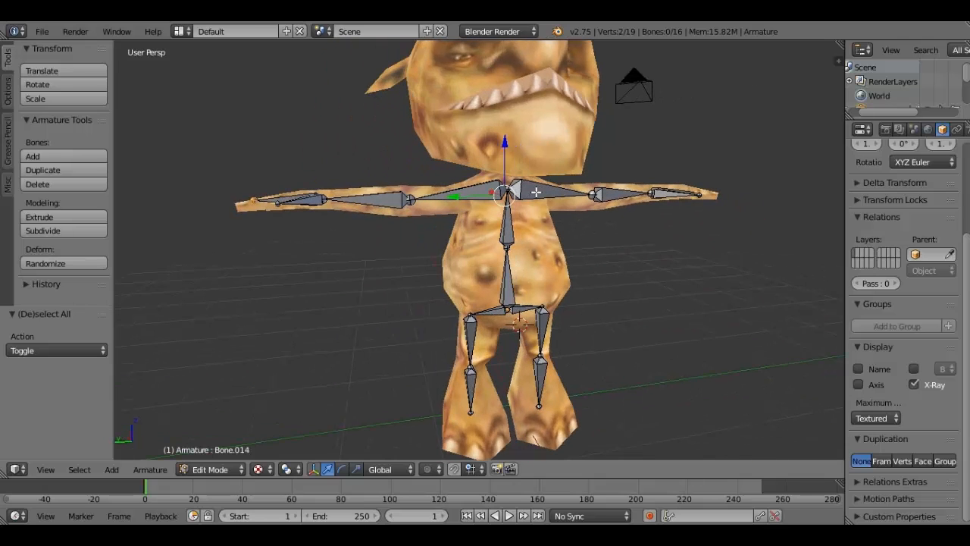
{"action": "middle_click_drag", "start_coordinate": [535, 191], "coordinate": [523, 178]}
{"action": "key", "text": "g"}
{"action": "key", "text": "z"}
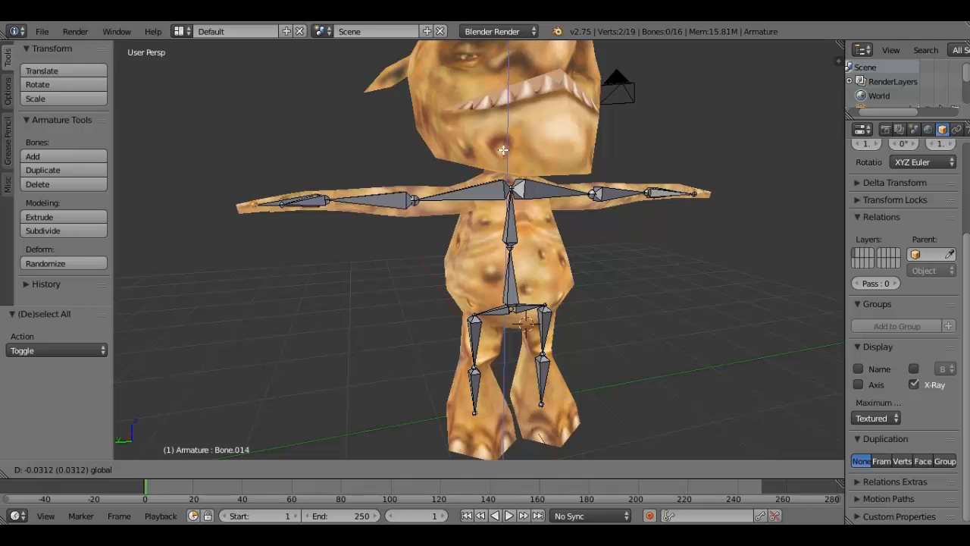
{"action": "left_click", "coordinate": [502, 149]}
{"action": "middle_click_drag", "start_coordinate": [503, 150], "coordinate": [541, 140]}
{"action": "key", "text": "a"}
{"action": "scroll", "coordinate": [496, 181], "scroll_direction": "up", "scroll_amount": 3}
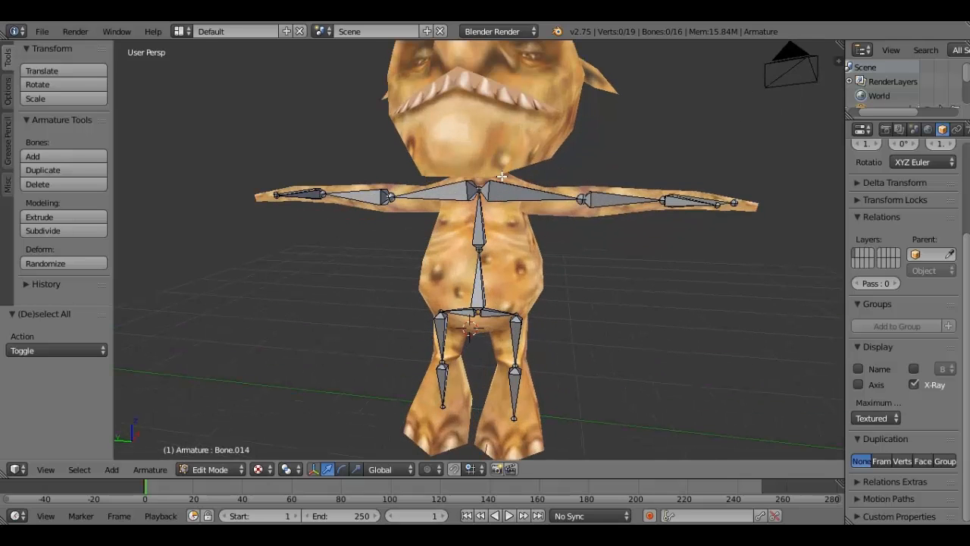
- Extrude a head bone from the top spine joint about 1.278 along Z
{"action": "middle_click_drag", "start_coordinate": [497, 182], "coordinate": [494, 187]}
{"action": "right_click", "coordinate": [482, 186]}
{"action": "scroll", "coordinate": [523, 152], "scroll_direction": "down", "scroll_amount": 2}
{"action": "middle_click_drag", "start_coordinate": [535, 145], "coordinate": [453, 161]}
{"action": "key", "text": "e"}
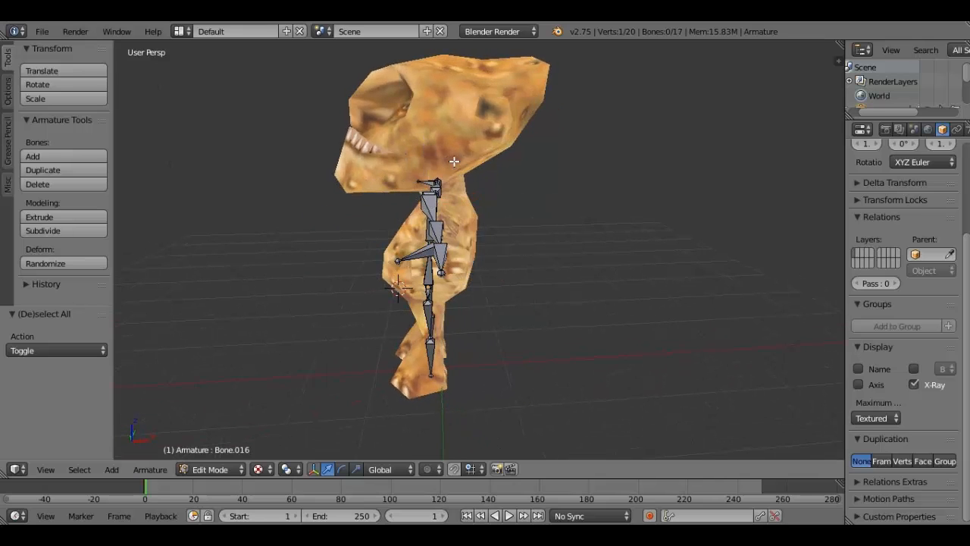
{"action": "key", "text": "z"}
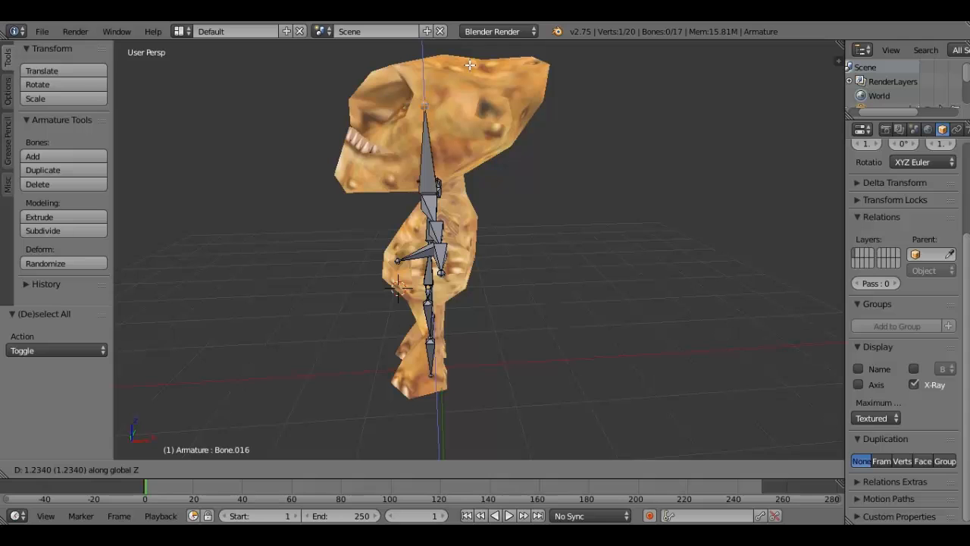
{"action": "left_click", "coordinate": [473, 62]}
{"action": "middle_click_drag", "start_coordinate": [473, 62], "coordinate": [542, 172]}
{"action": "scroll", "coordinate": [542, 172], "scroll_direction": "up", "scroll_amount": 3}
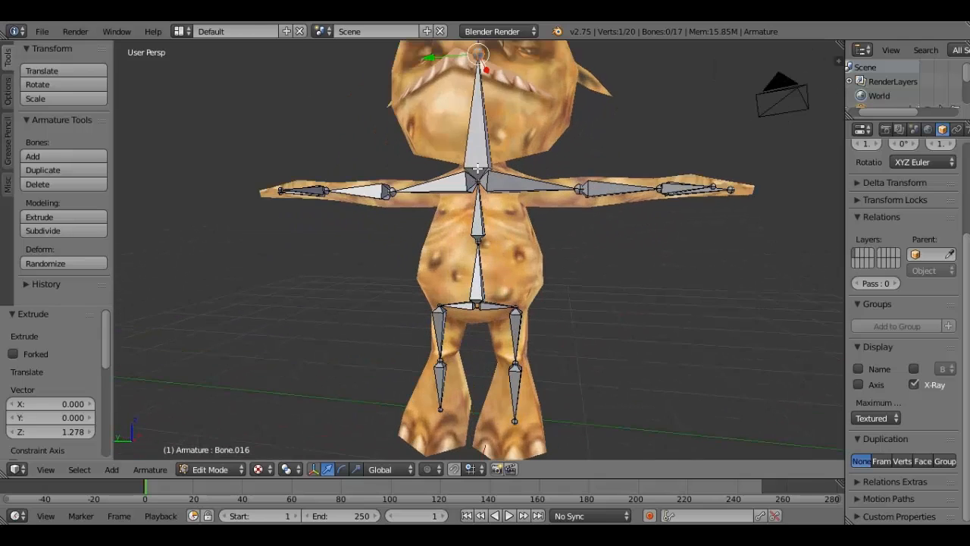
- Shift the head bone's base joint along X, move its tip about 0.243 along X, and deselect everything
{"action": "right_click", "coordinate": [479, 162]}
{"action": "middle_click_drag", "start_coordinate": [637, 170], "coordinate": [502, 182]}
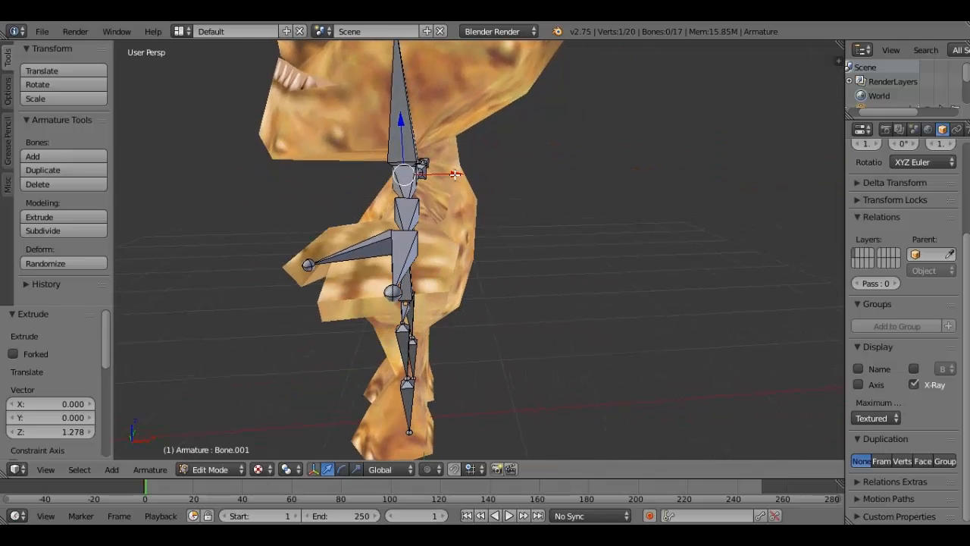
{"action": "left_click_drag", "start_coordinate": [458, 174], "coordinate": [476, 176]}
{"action": "middle_click_drag", "start_coordinate": [476, 176], "coordinate": [543, 102]}
{"action": "right_click", "coordinate": [535, 103]}
{"action": "left_click_drag", "start_coordinate": [498, 103], "coordinate": [478, 103]}
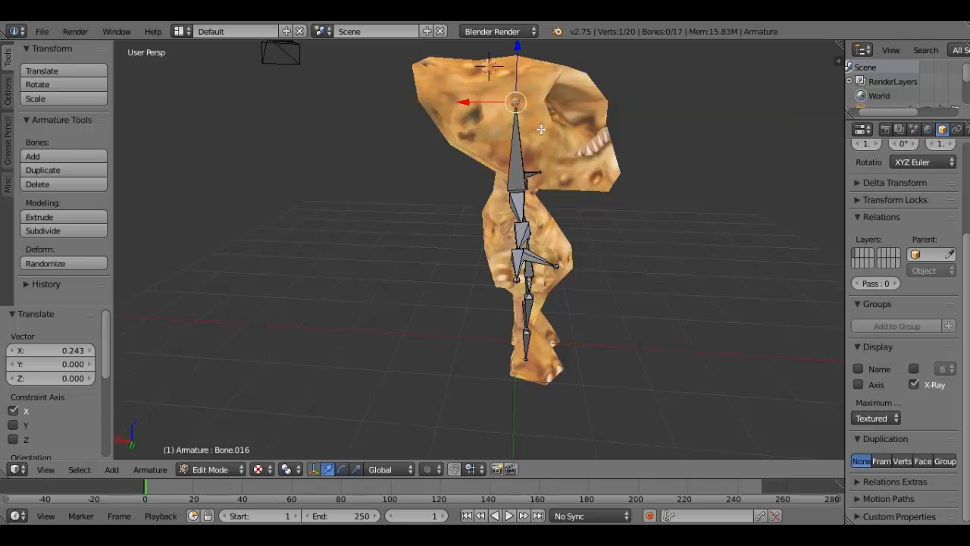
{"action": "key", "text": "a"}
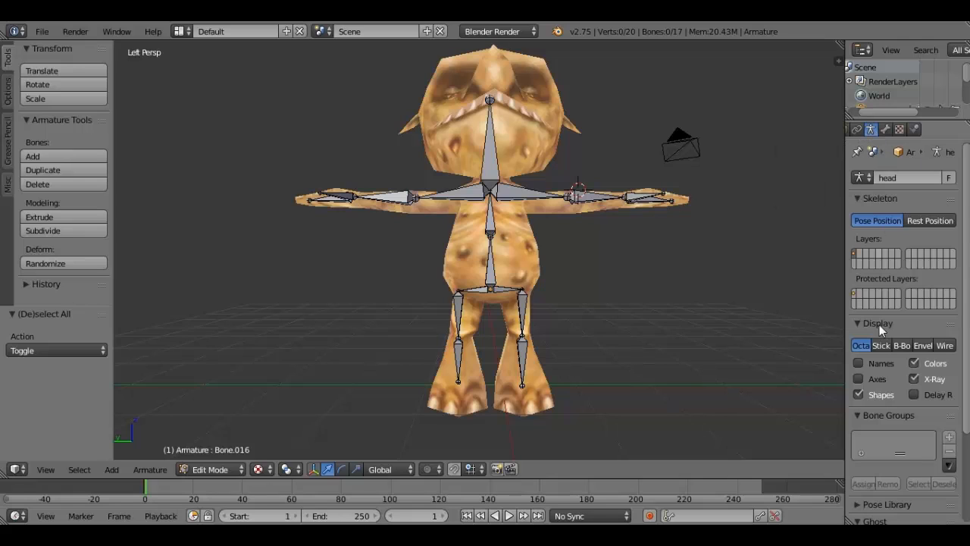
- Display the bone names in the viewport and rename the head bone to Head
{"action": "left_click", "coordinate": [858, 364]}
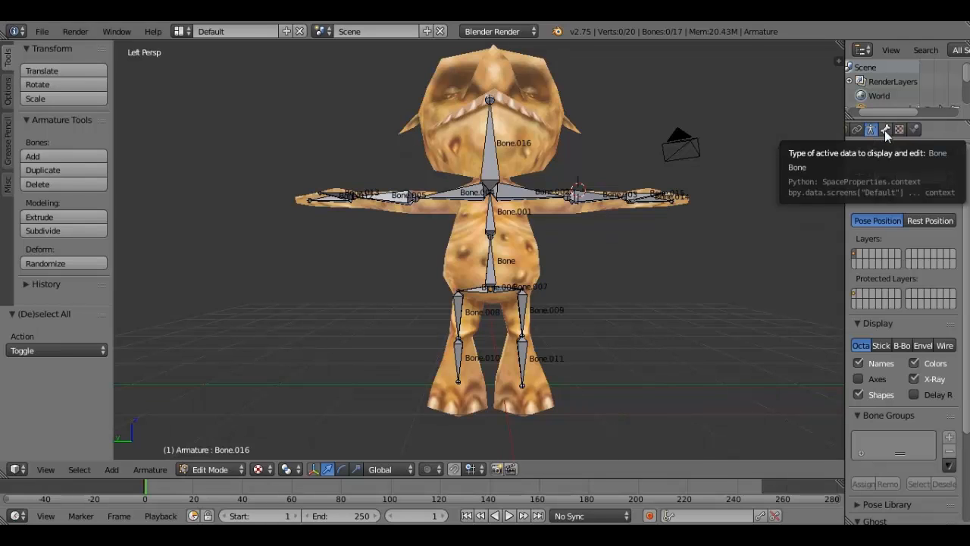
{"action": "left_click", "coordinate": [885, 130]}
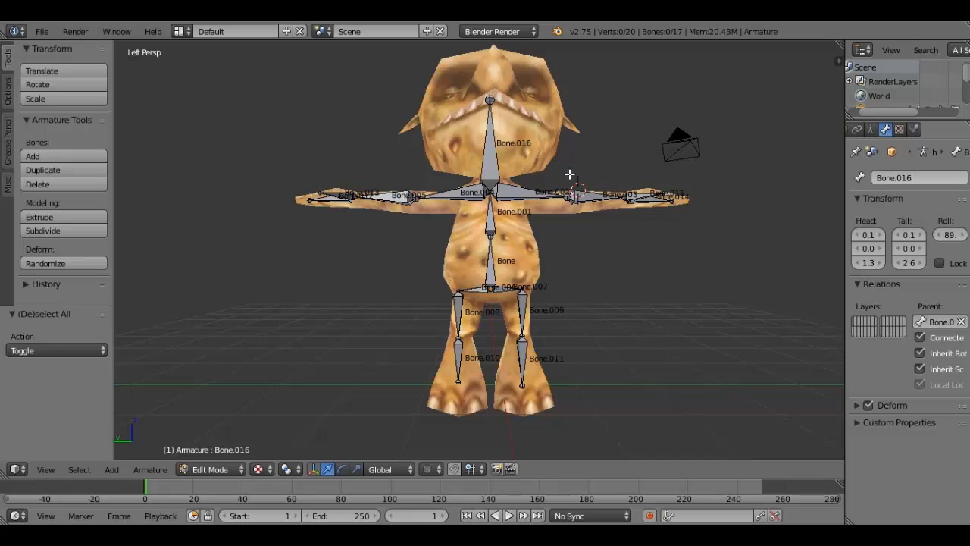
{"action": "right_click", "coordinate": [491, 174]}
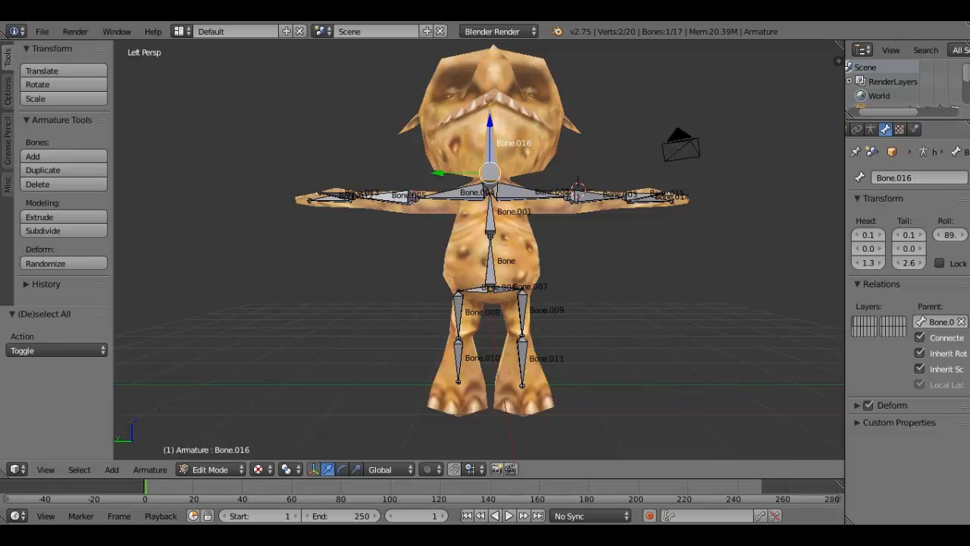
{"action": "left_click", "coordinate": [920, 177]}
{"action": "type", "text": "H"}
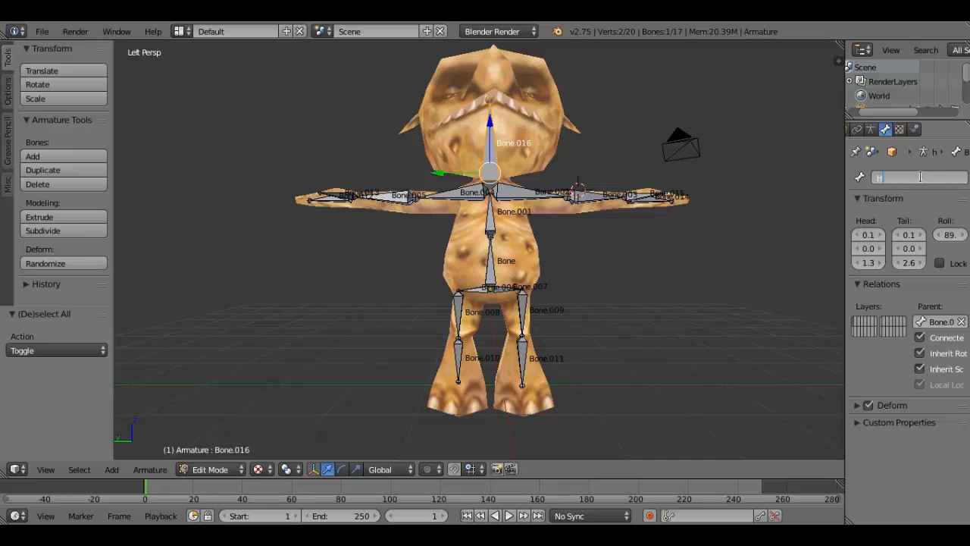
{"action": "type", "text": "ead"}
{"action": "key", "text": "Return"}
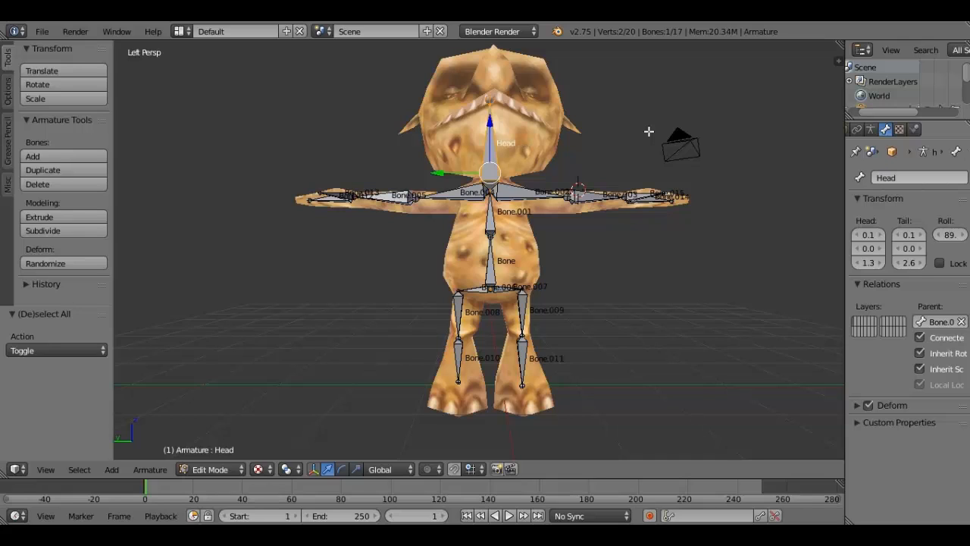
- Rename the upper bone of the character's right arm to Upper R Arm
{"action": "right_click", "coordinate": [462, 195]}
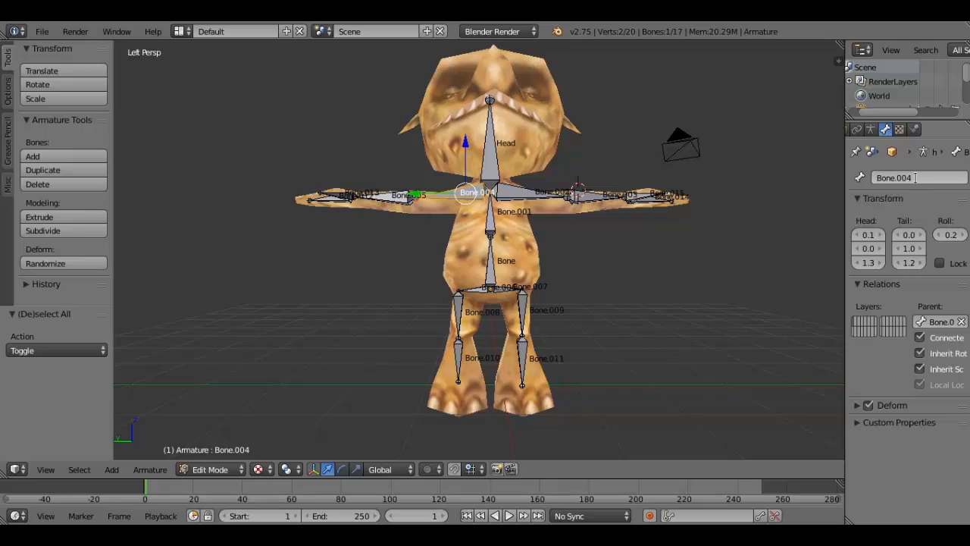
{"action": "left_click", "coordinate": [915, 177]}
{"action": "type", "text": "U"}
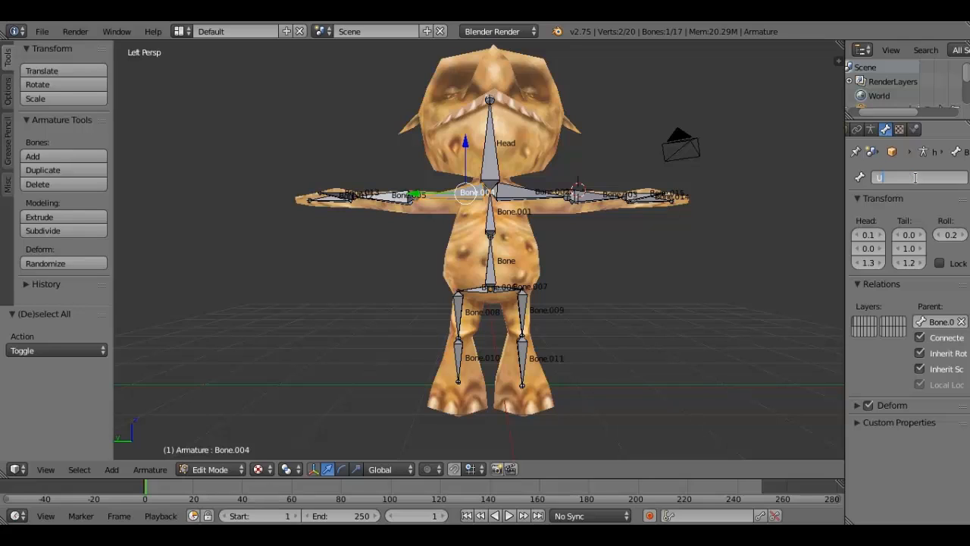
{"action": "type", "text": "pper R Arm"}
{"action": "key", "text": "Return"}
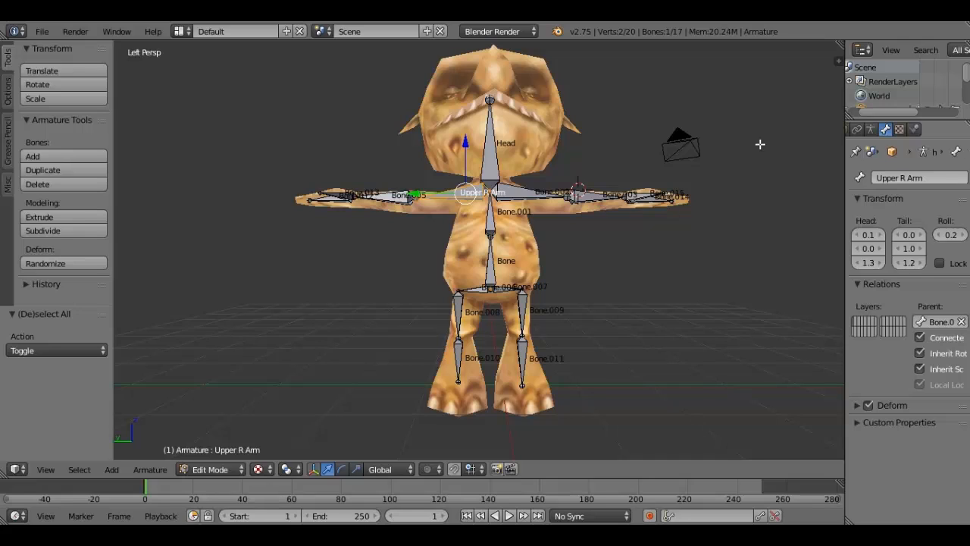
- Rename the upper bone of the character's left arm to Upper L Arm
{"action": "right_click", "coordinate": [533, 193]}
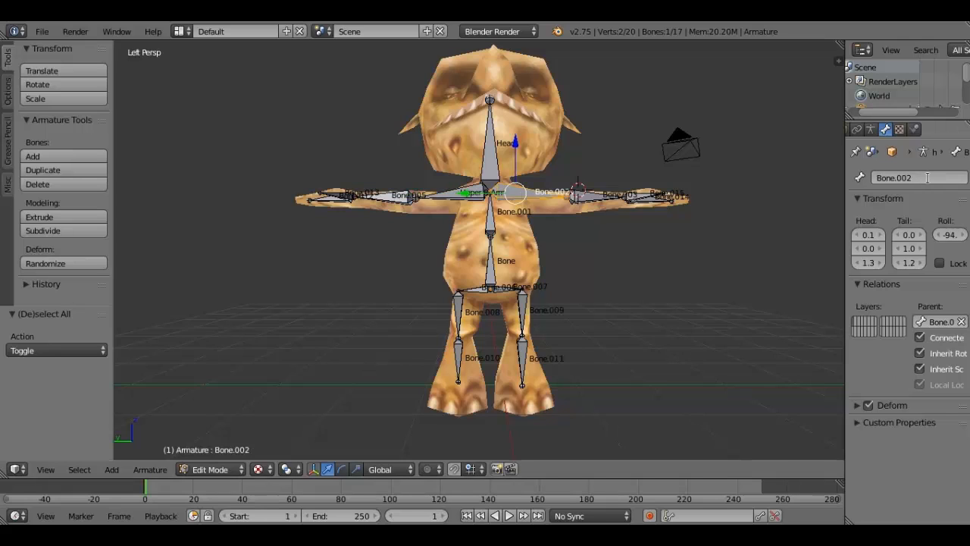
{"action": "left_click", "coordinate": [926, 177]}
{"action": "type", "text": "Upper L Arm"}
{"action": "key", "text": "Return"}
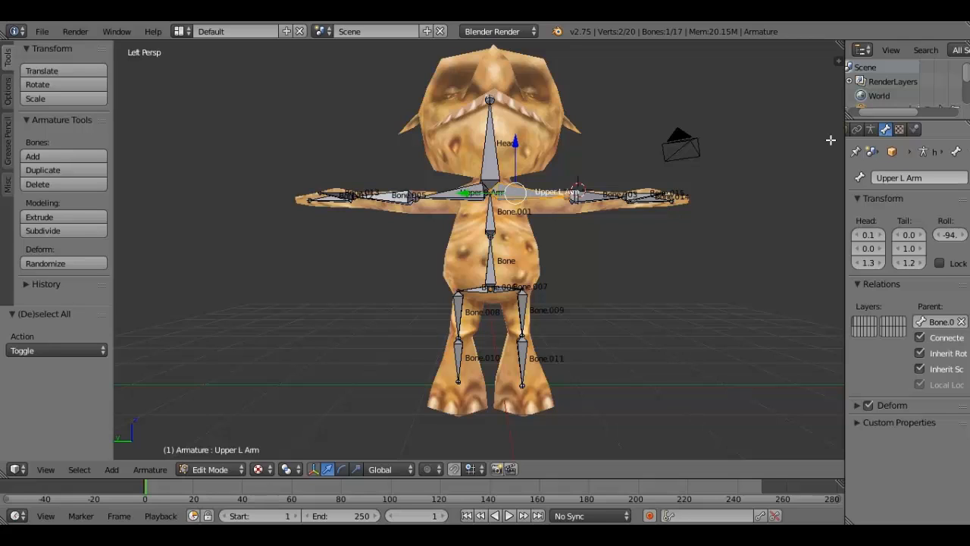
- Rename the forearm bone of the character's left arm to Lower L Arm
{"action": "right_click", "coordinate": [592, 199]}
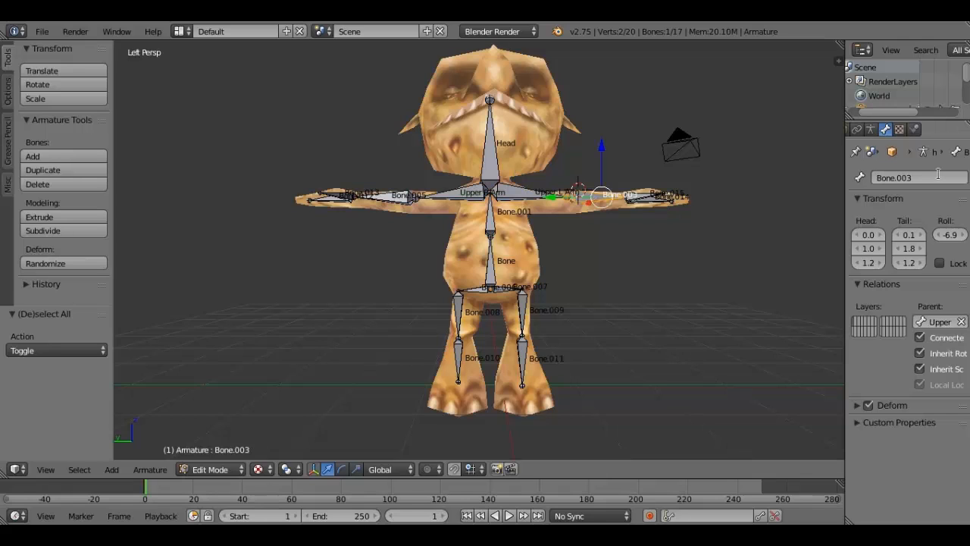
{"action": "left_click", "coordinate": [938, 178]}
{"action": "type", "text": "Lower L a"}
{"action": "key", "text": "BackSpace"}
{"action": "type", "text": "Arm"}
{"action": "key", "text": "Return"}
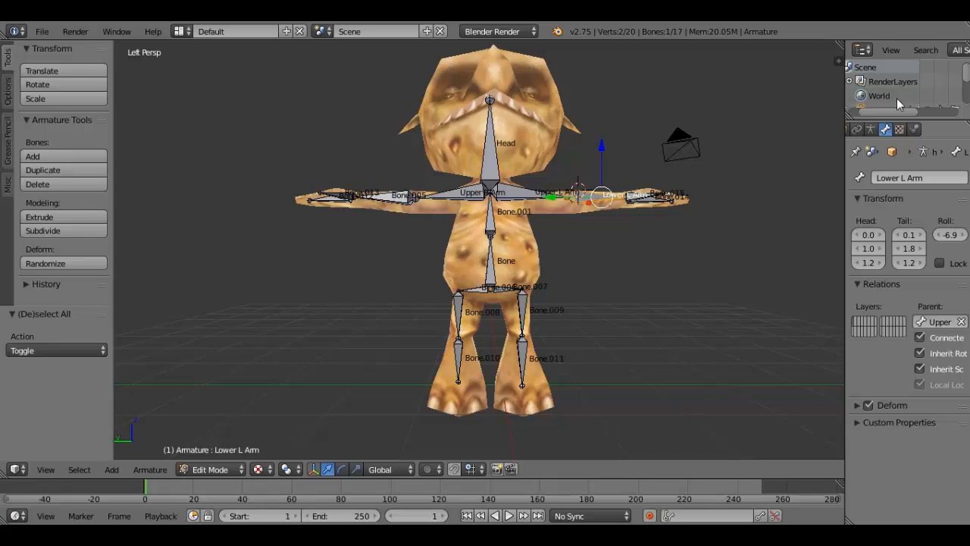
- Rename the forearm bone of the character's right arm to Lower R Arm
{"action": "right_click", "coordinate": [391, 198]}
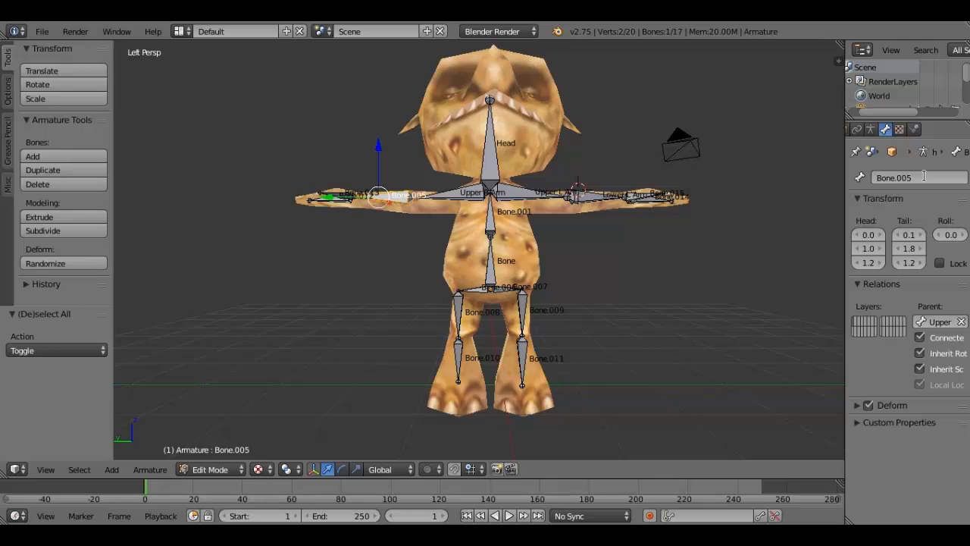
{"action": "left_click", "coordinate": [924, 176]}
{"action": "type", "text": "Lowe"}
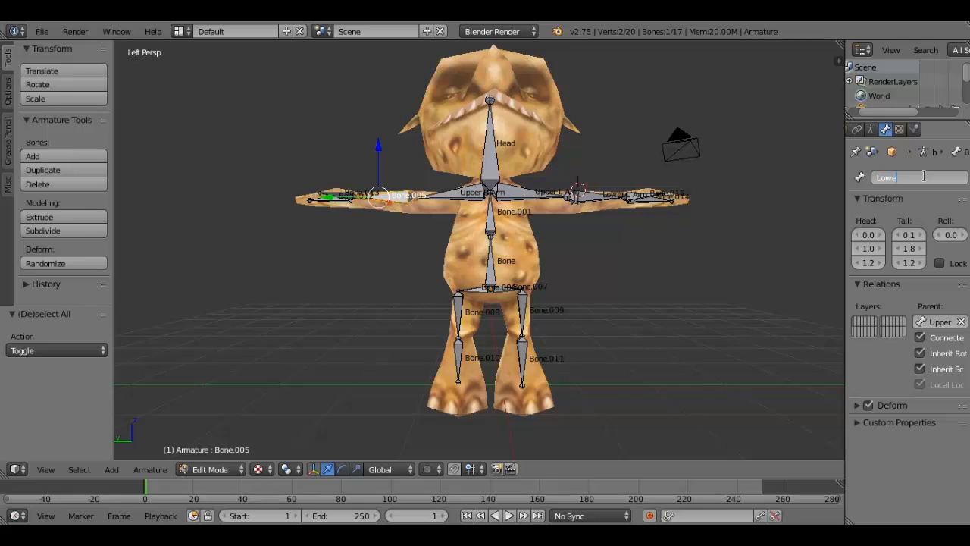
{"action": "type", "text": "r R Arm"}
{"action": "key", "text": "Return"}
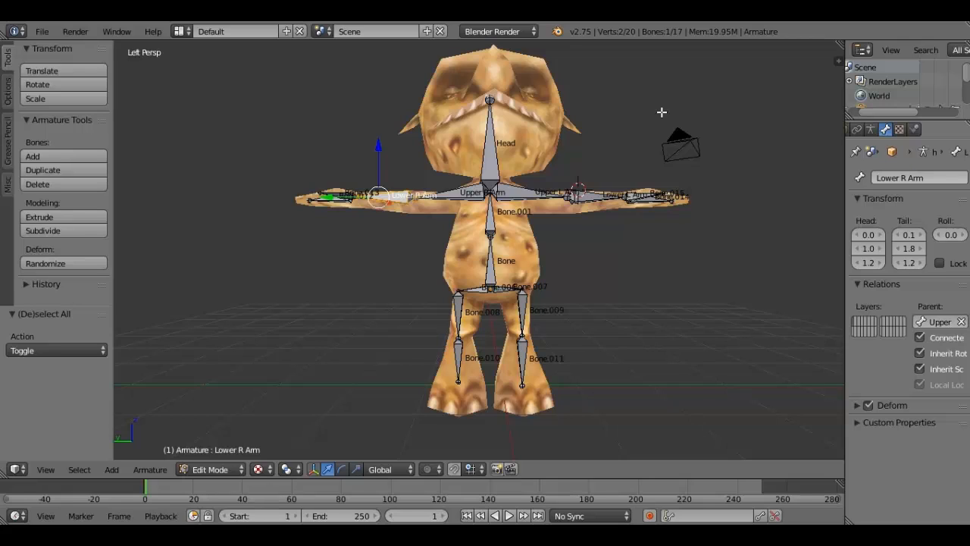
- Rename the spine bone in the chest to Upper Spine
{"action": "right_click", "coordinate": [491, 217]}
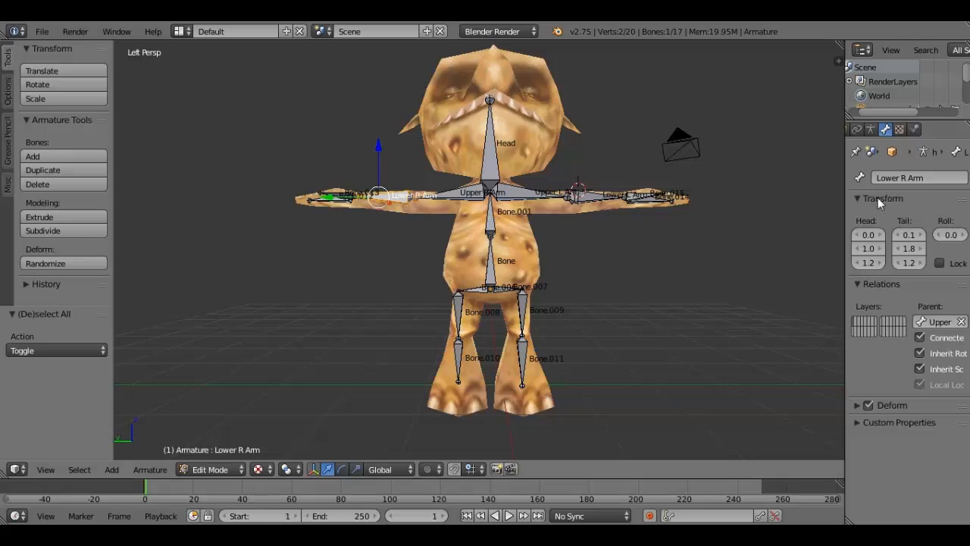
{"action": "left_click", "coordinate": [928, 179]}
{"action": "type", "text": "Upp"}
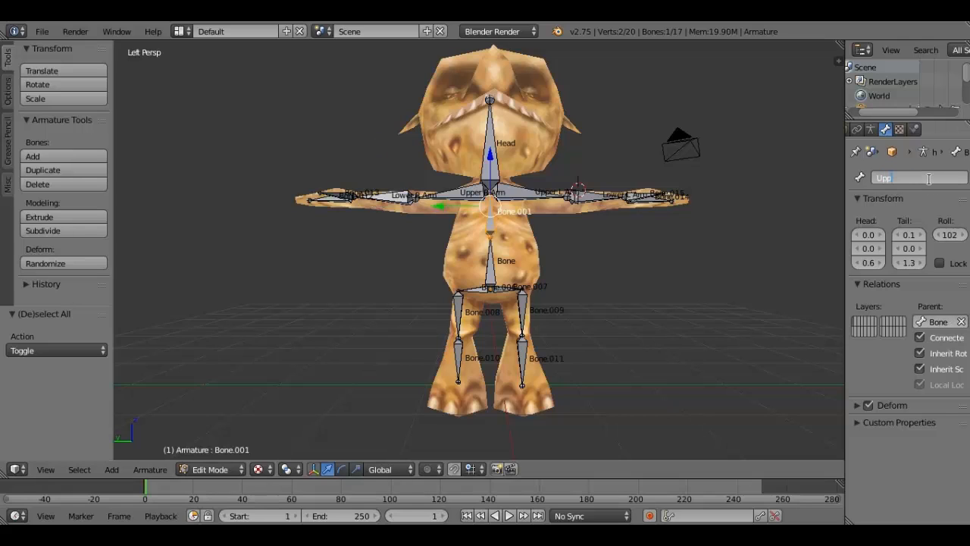
{"action": "type", "text": "er s"}
{"action": "key", "text": "BackSpace"}
{"action": "type", "text": "Spine"}
{"action": "key", "text": "Return"}
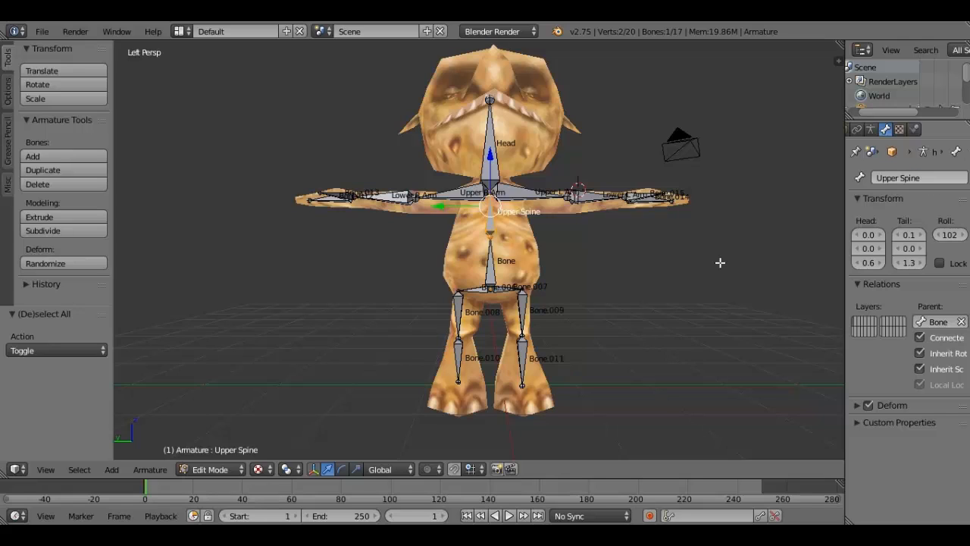
- Rename the spine bone in the belly to Lower Spine
{"action": "right_click", "coordinate": [492, 262]}
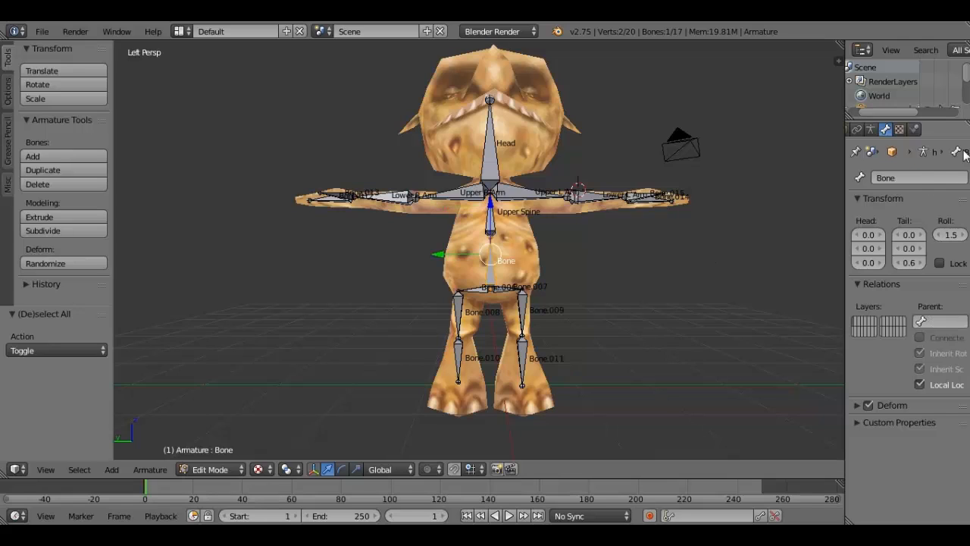
{"action": "left_click", "coordinate": [913, 177]}
{"action": "type", "text": "Lower Spine"}
{"action": "key", "text": "Return"}
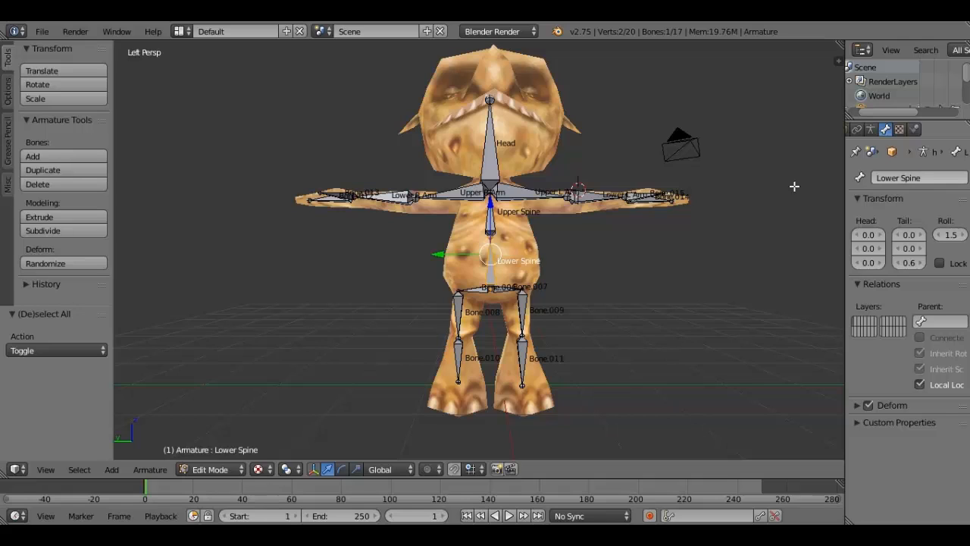
- Rename the hip bone on the character's right side to Right Hip
{"action": "right_click", "coordinate": [482, 291]}
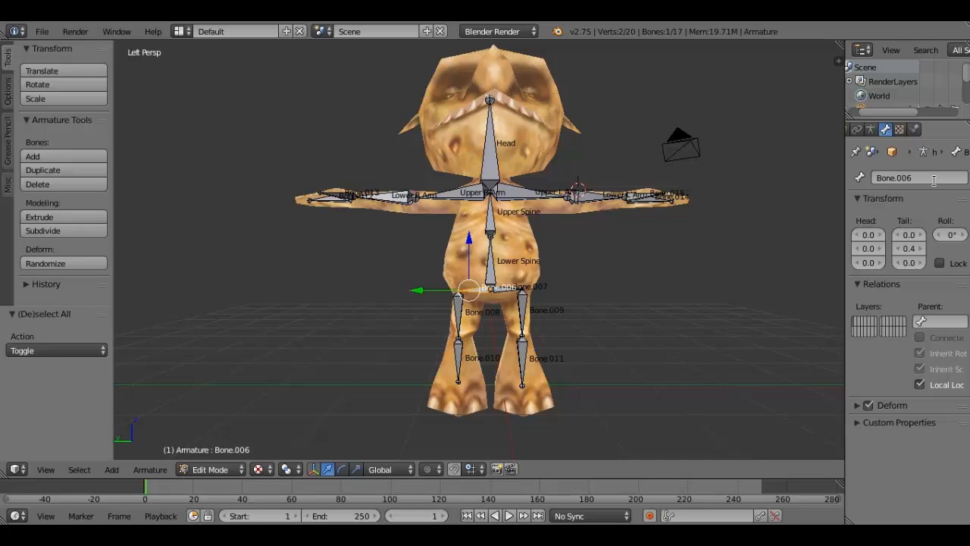
{"action": "left_click", "coordinate": [934, 181]}
{"action": "type", "text": "Right Hip"}
{"action": "key", "text": "Return"}
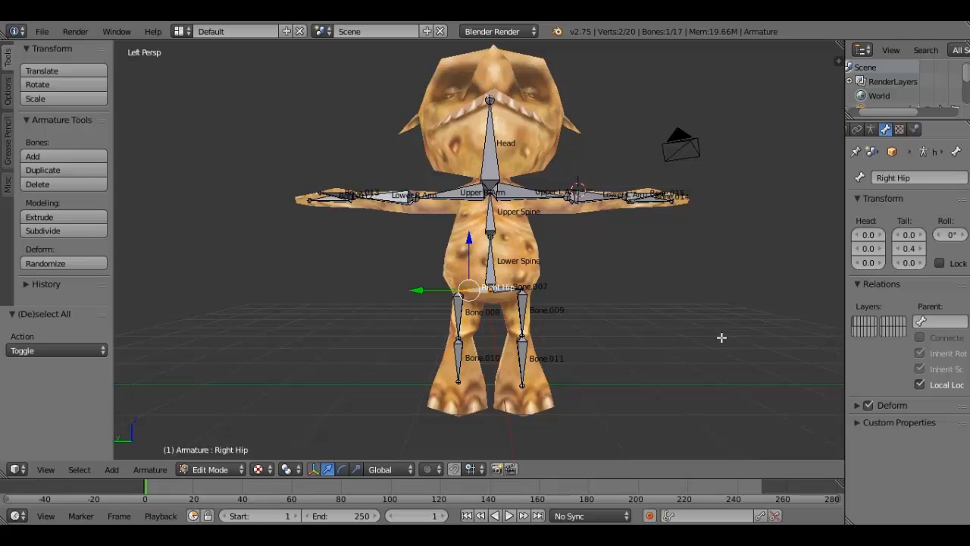
- Rename the hip bone on the character's left side to Left Hip
{"action": "right_click", "coordinate": [510, 290]}
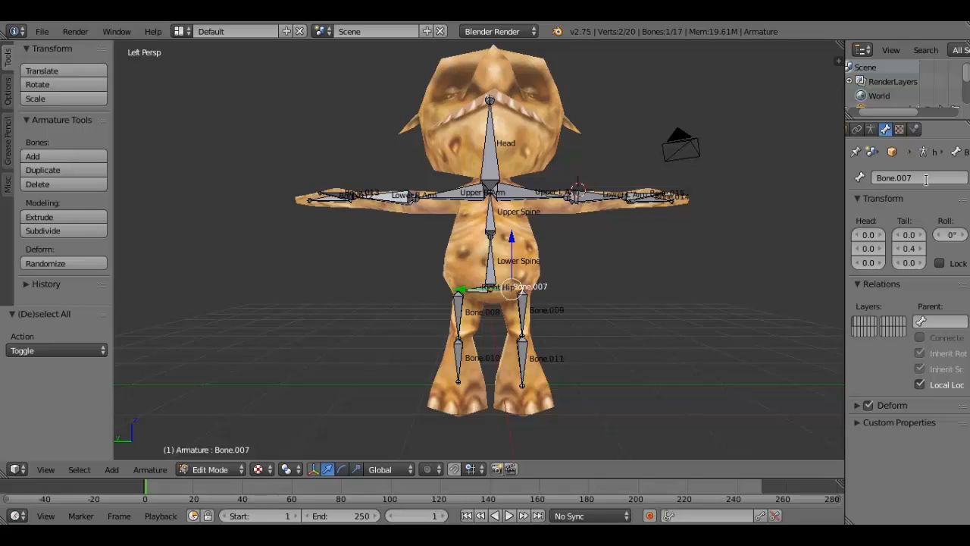
{"action": "left_click", "coordinate": [926, 179]}
{"action": "type", "text": "Left Hip"}
{"action": "key", "text": "Return"}
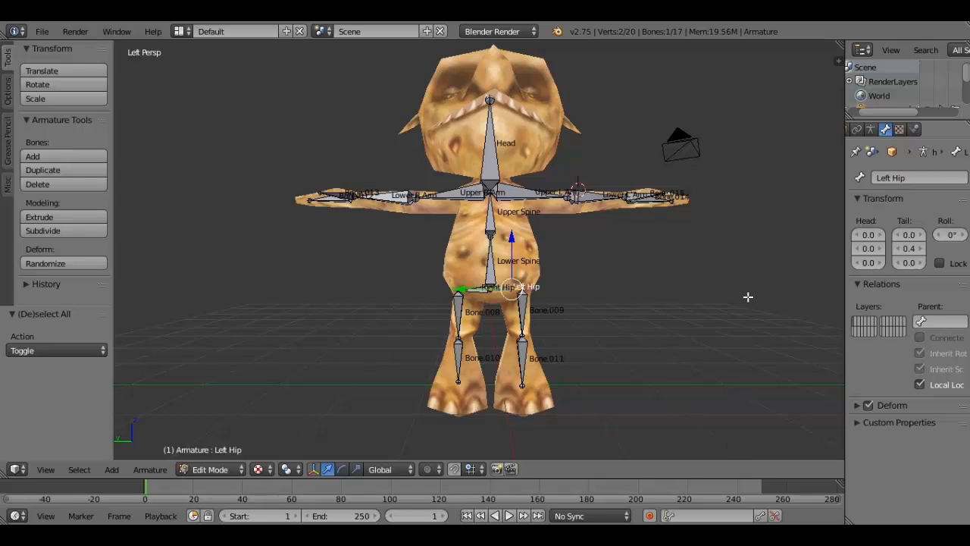
- Rename the thigh bone on the character's left side to Upper L Leg
{"action": "right_click", "coordinate": [520, 310]}
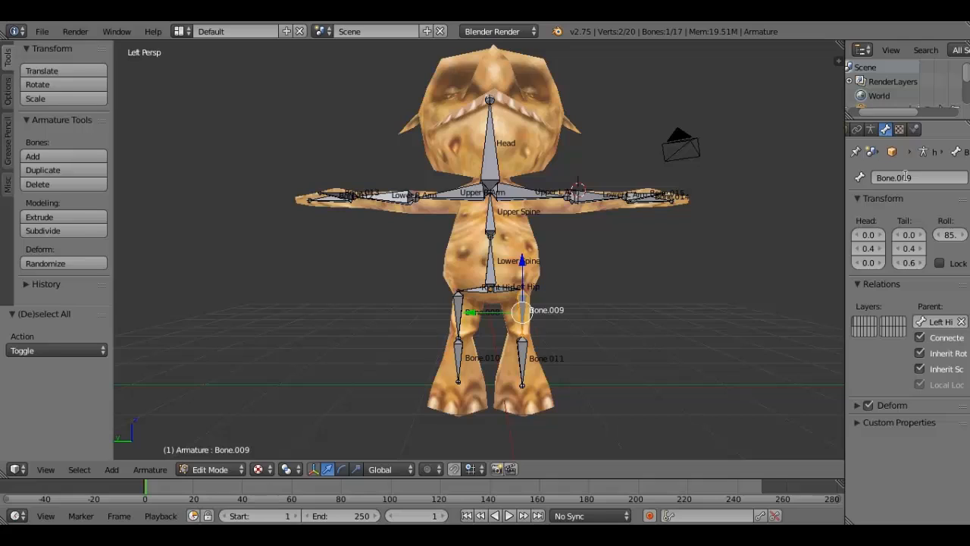
{"action": "left_click", "coordinate": [906, 176]}
{"action": "type", "text": "Upper L Leg"}
{"action": "key", "text": "Return"}
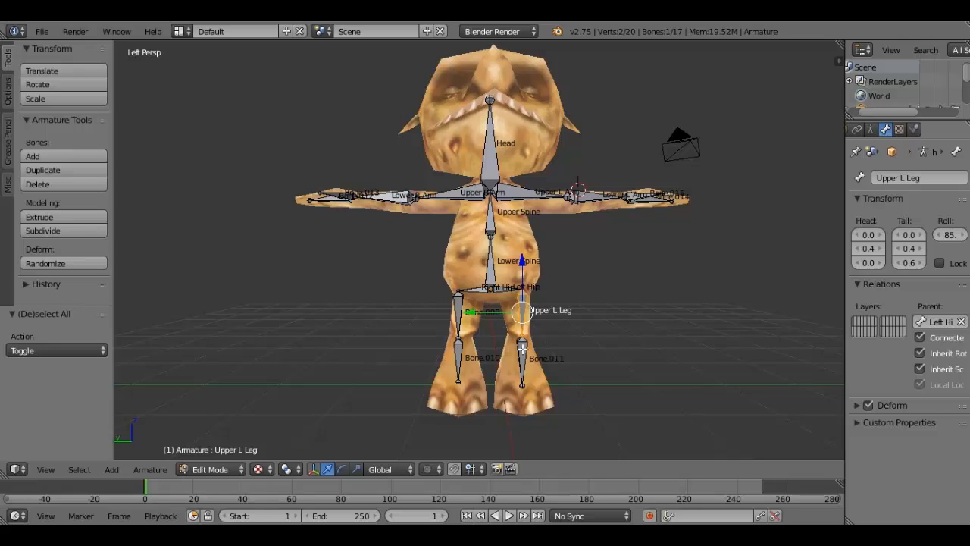
- Rename the thigh bone on the character's right side to Upper R Leg
{"action": "right_click", "coordinate": [459, 311]}
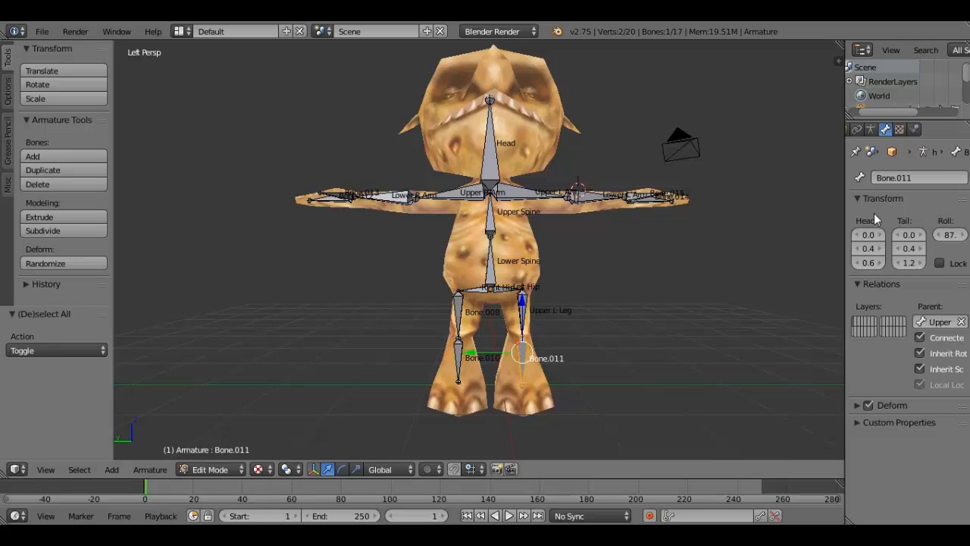
{"action": "left_click", "coordinate": [899, 177]}
{"action": "type", "text": "Uppe"}
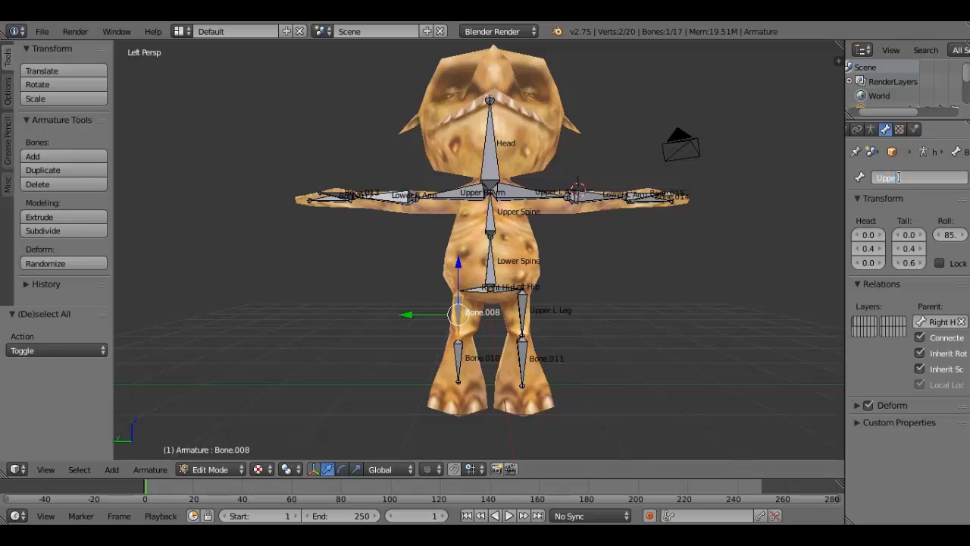
{"action": "type", "text": "r R Leg"}
{"action": "key", "text": "Return"}
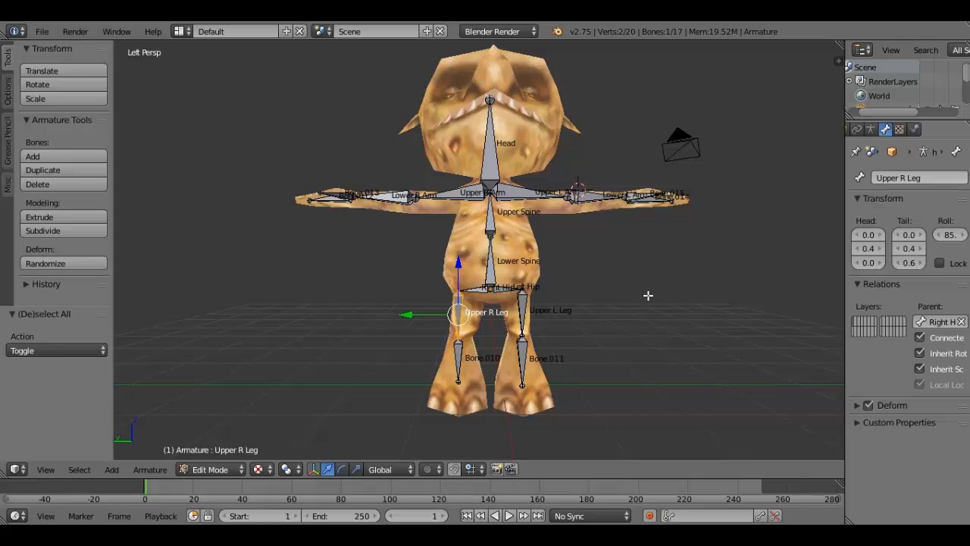
- Rename the shin bone on the character's right side to Lower R Leg
{"action": "right_click", "coordinate": [459, 350]}
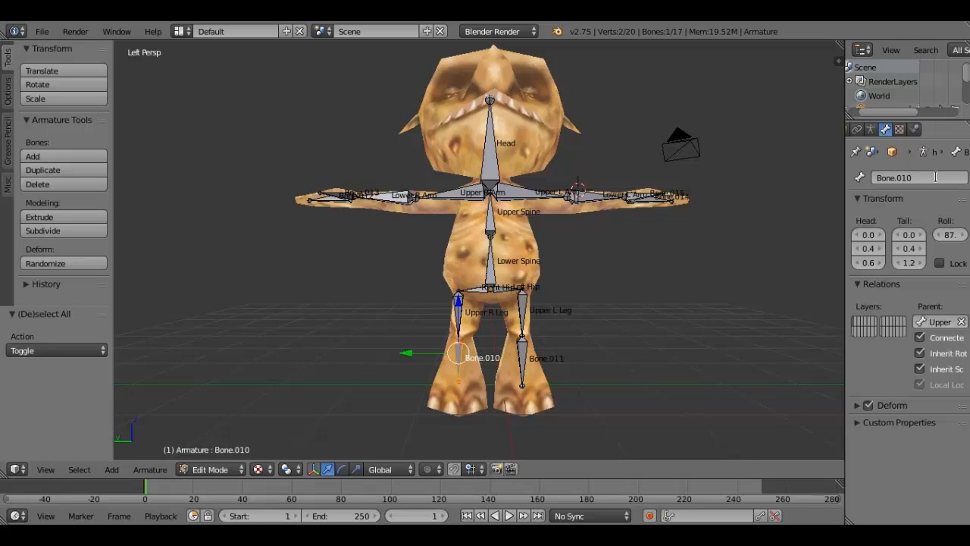
{"action": "left_click", "coordinate": [935, 177]}
{"action": "type", "text": "Lower"}
{"action": "type", "text": "R Leg"}
{"action": "key", "text": "Return"}
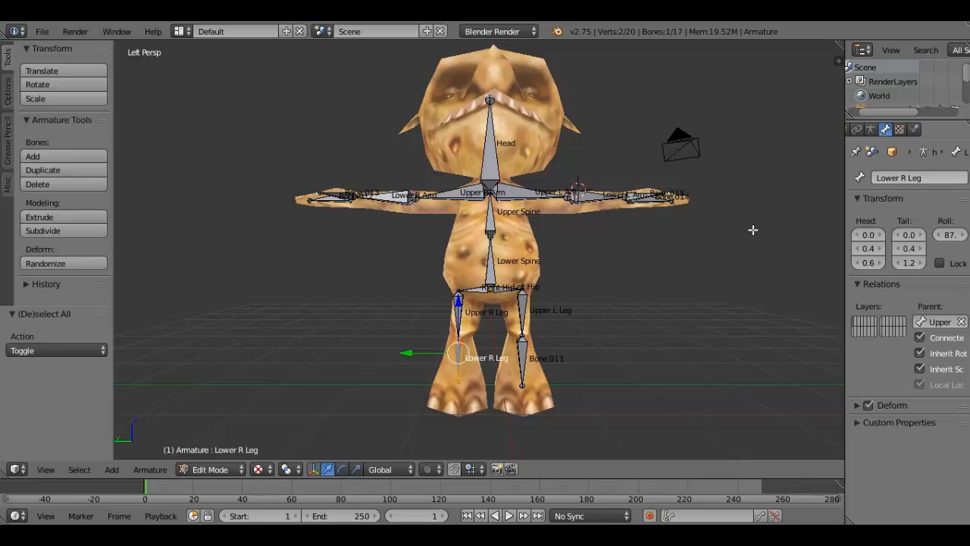
- Rename the shin bone on the character's left side to Lower L Leg
{"action": "right_click", "coordinate": [522, 363]}
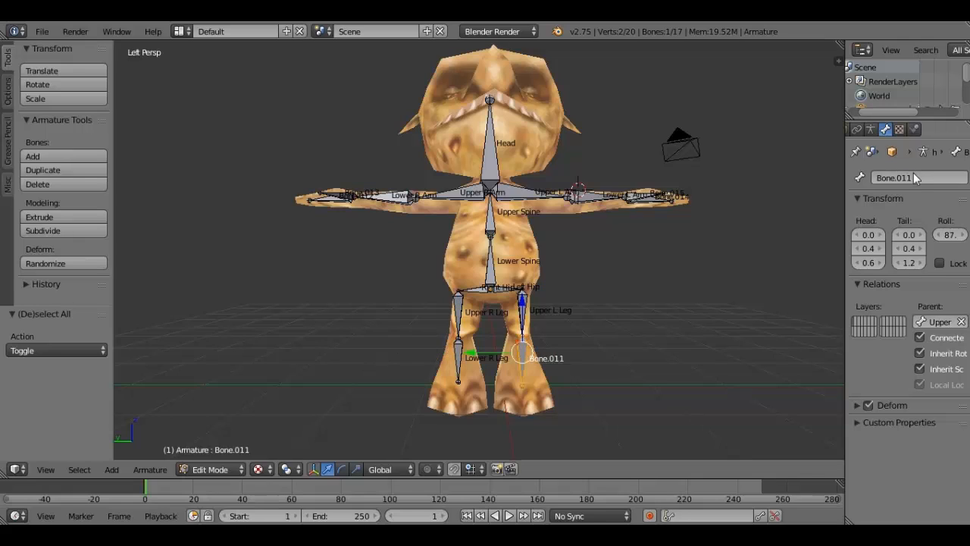
{"action": "double_click", "coordinate": [916, 175]}
{"action": "type", "text": "Lower L Leg"}
{"action": "key", "text": "Return"}
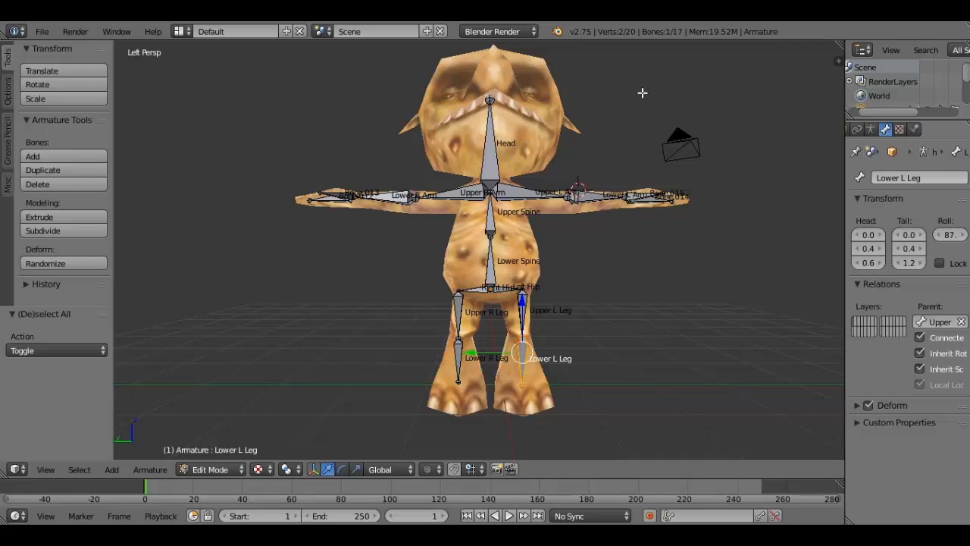
- Rename the thumb bone of the character's right hand to R Thumb
{"action": "middle_click_drag", "start_coordinate": [642, 92], "coordinate": [303, 308]}
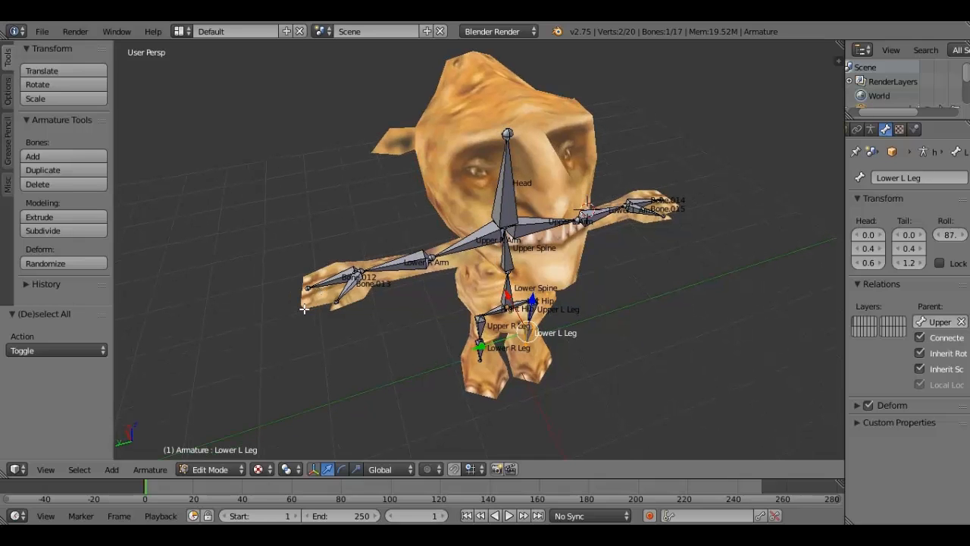
{"action": "scroll", "coordinate": [304, 308], "scroll_direction": "up", "scroll_amount": 1}
{"action": "right_click", "coordinate": [303, 308]}
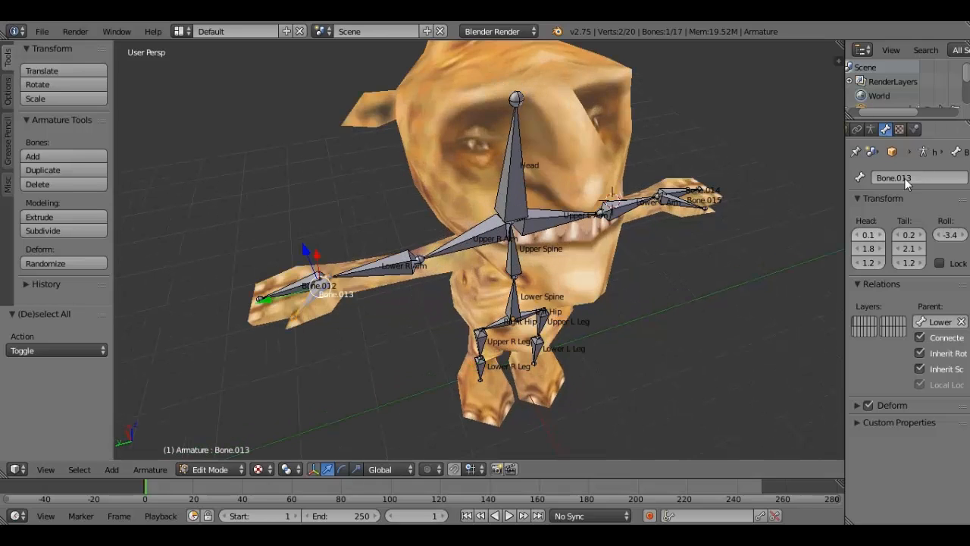
{"action": "left_click", "coordinate": [911, 177]}
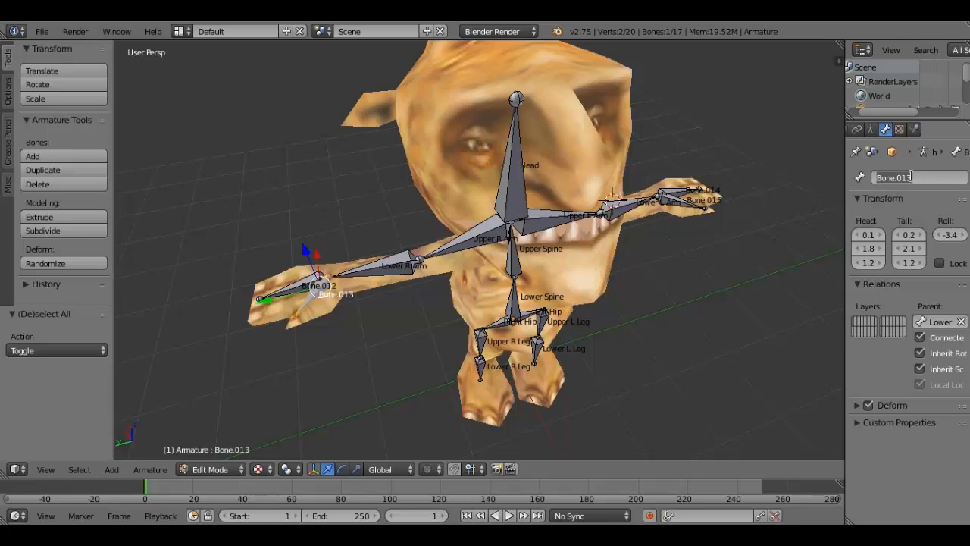
{"action": "type", "text": "R Thumb"}
{"action": "key", "text": "Return"}
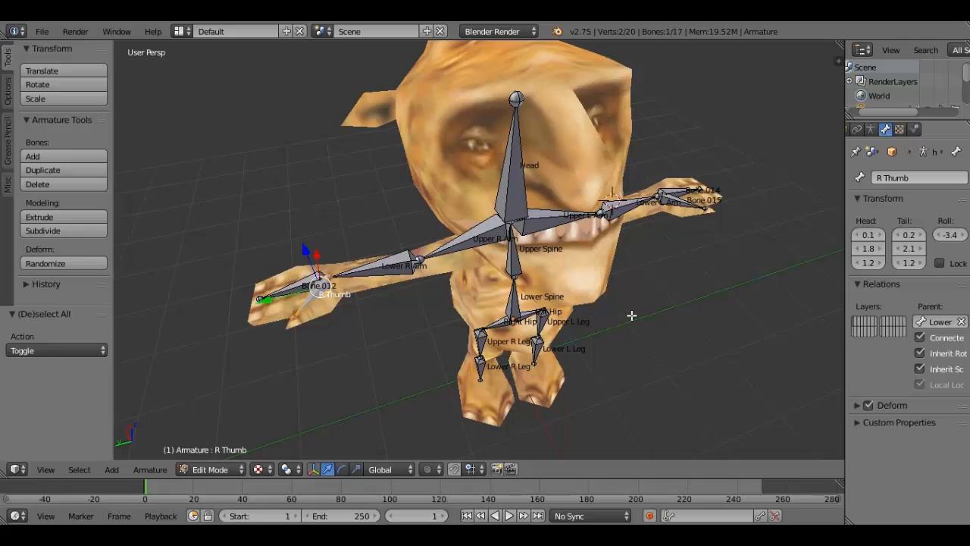
- Rename the bone running through the character's right hand to R Hand
{"action": "right_click", "coordinate": [294, 289]}
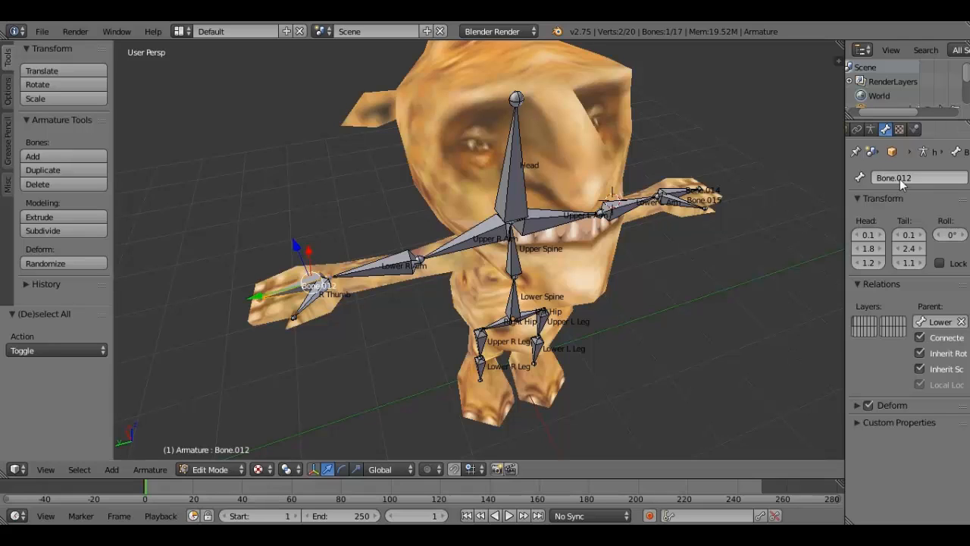
{"action": "left_click", "coordinate": [900, 177]}
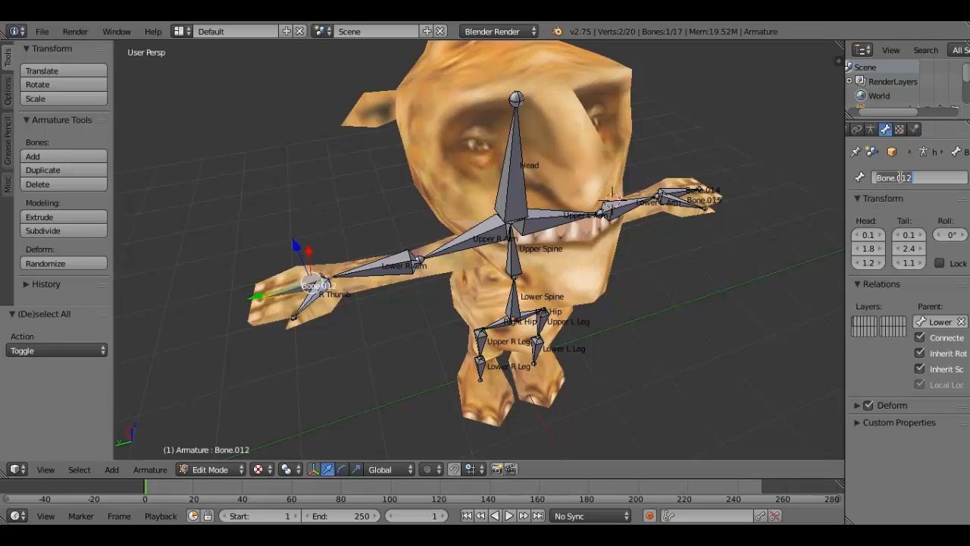
{"action": "type", "text": "R Hand"}
{"action": "key", "text": "Return"}
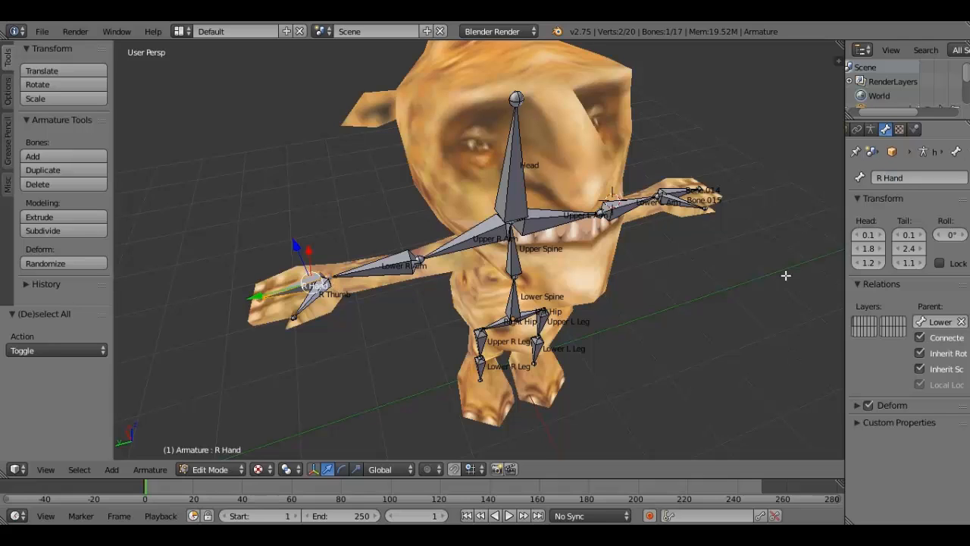
- Rename the thumb bone of the character's left hand to L Thumb
{"action": "right_click", "coordinate": [691, 198]}
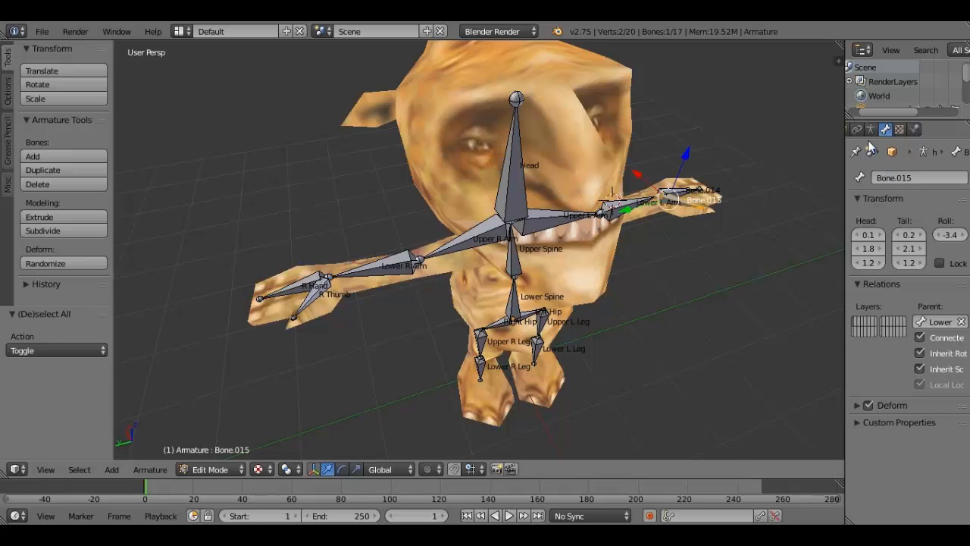
{"action": "left_click", "coordinate": [905, 176]}
{"action": "type", "text": "Le"}
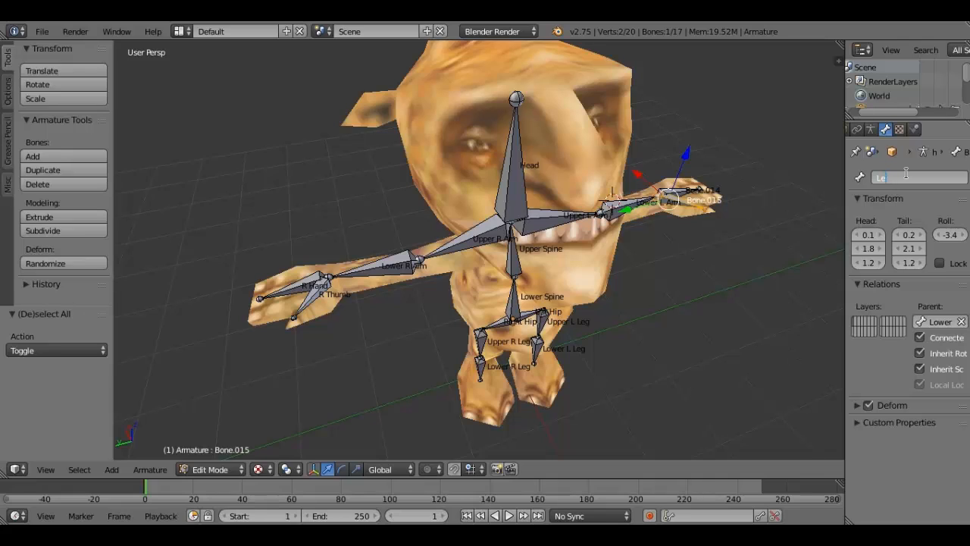
{"action": "key", "text": "BackSpace"}
{"action": "type", "text": "Thumb"}
{"action": "key", "text": "Return"}
- Rename the bone running through the character's left hand to L Hand
{"action": "middle_click_drag", "start_coordinate": [530, 250], "coordinate": [567, 207]}
{"action": "right_click", "coordinate": [597, 395]}
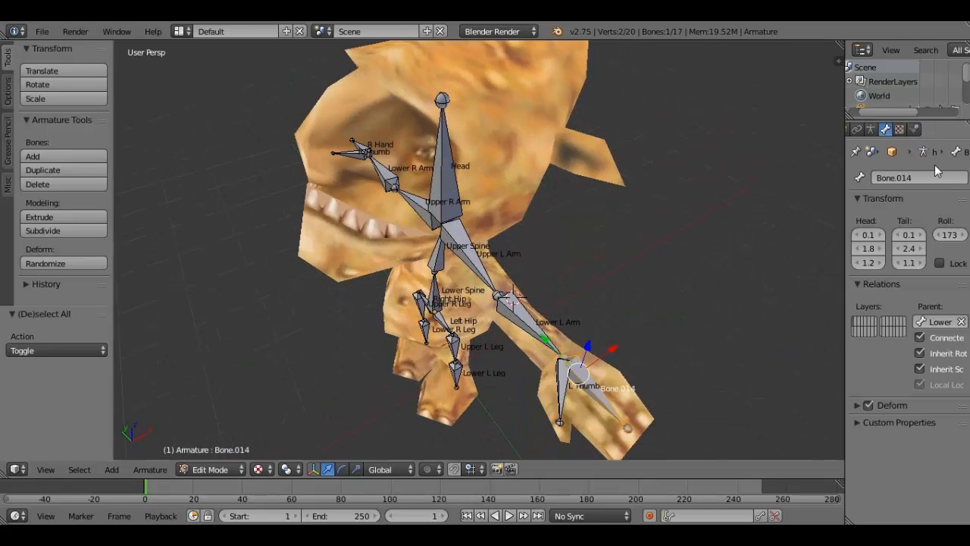
{"action": "left_click", "coordinate": [932, 178]}
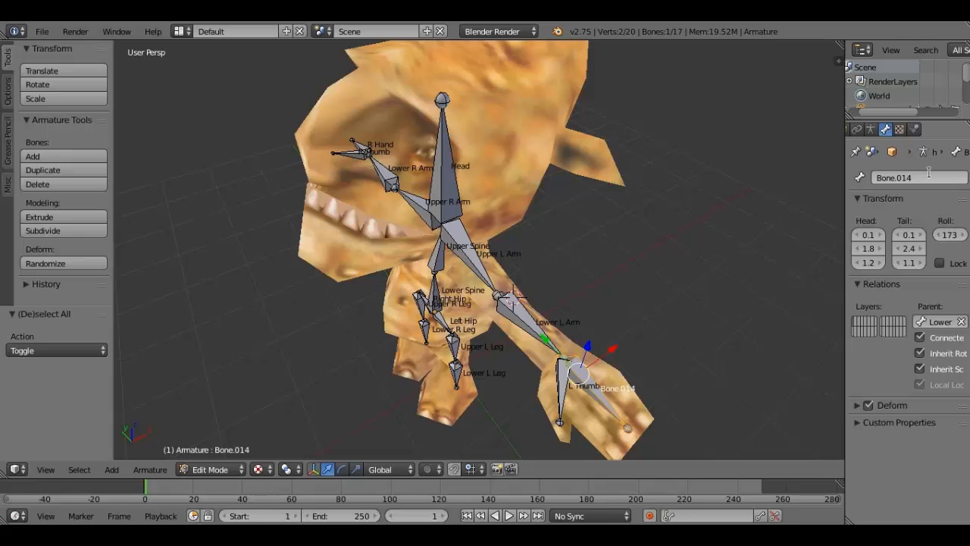
{"action": "left_click", "coordinate": [929, 177]}
{"action": "type", "text": "L"}
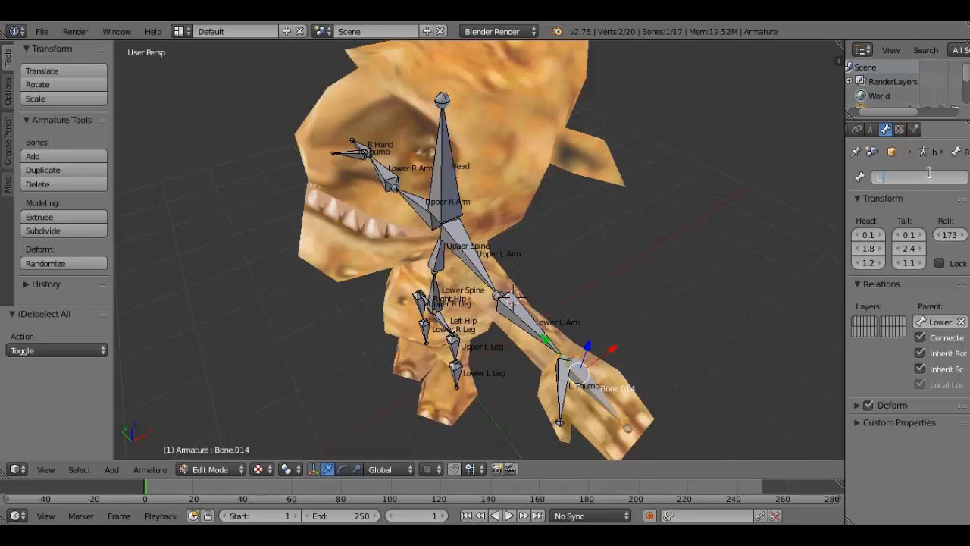
{"action": "type", "text": " Hand"}
{"action": "key", "text": "Return"}
- In Object Mode, parent the character mesh to the armature using Armature Deform With Empty Groups
{"action": "scroll", "coordinate": [415, 225], "scroll_direction": "down", "scroll_amount": 4}
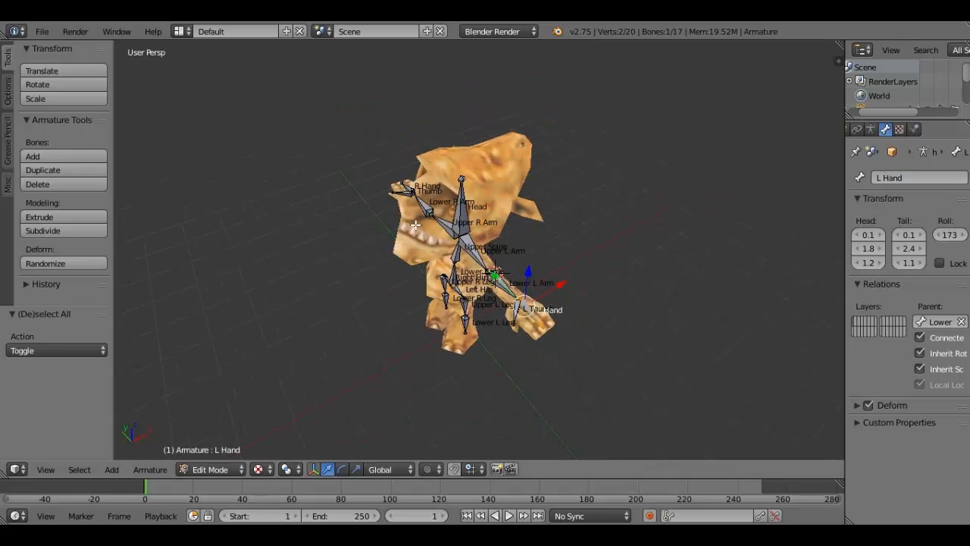
{"action": "middle_click_drag", "start_coordinate": [415, 225], "coordinate": [496, 221]}
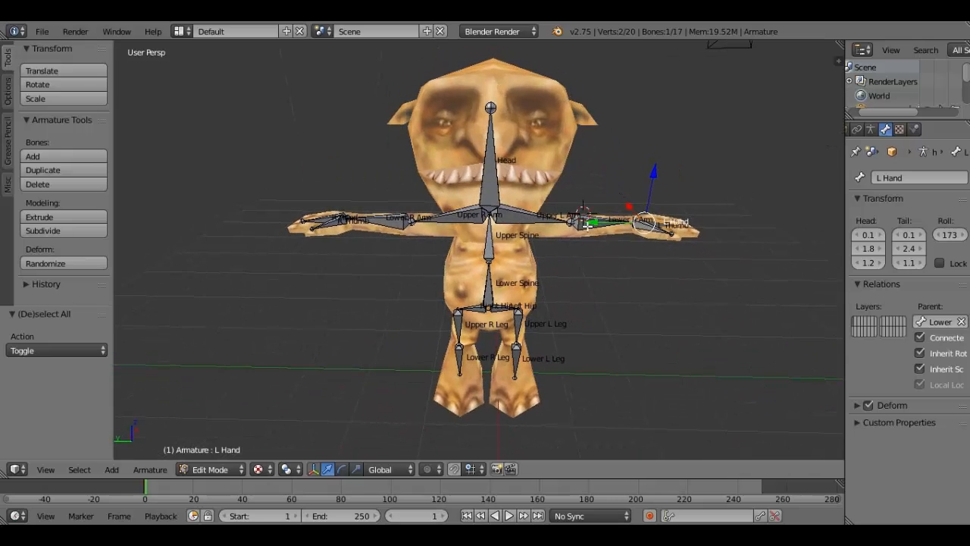
{"action": "scroll", "coordinate": [588, 225], "scroll_direction": "down", "scroll_amount": 2}
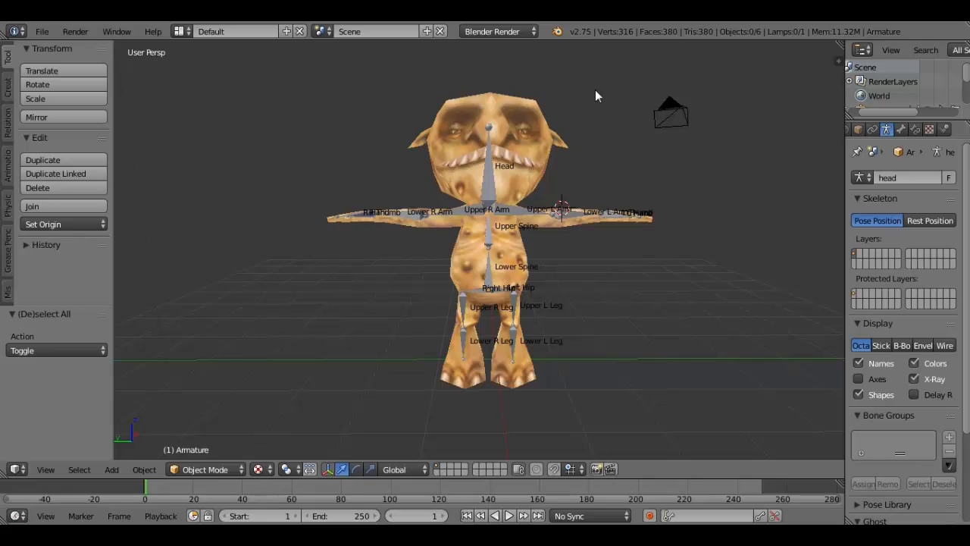
{"action": "right_click", "coordinate": [511, 179]}
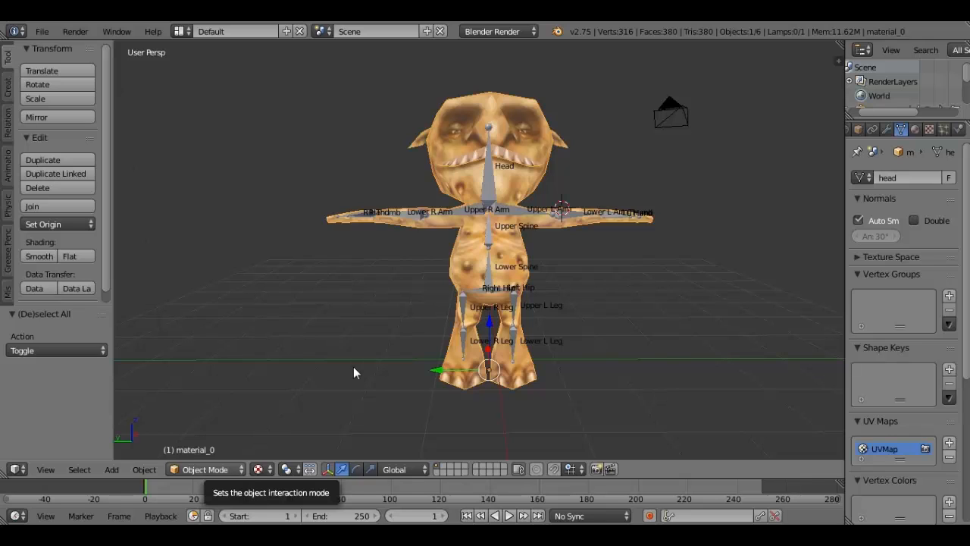
{"action": "right_click", "coordinate": [489, 190], "text": "shift"}
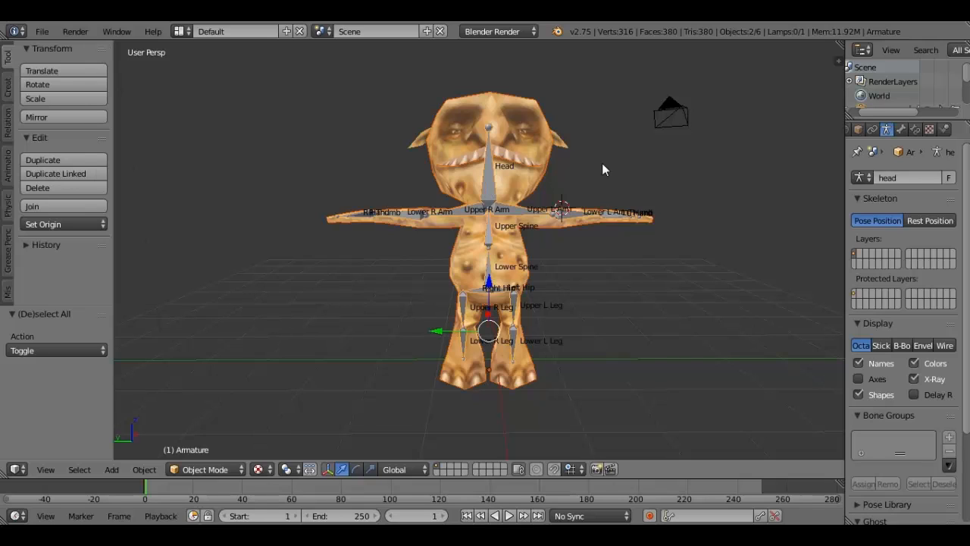
{"action": "key", "text": "ctrl+p"}
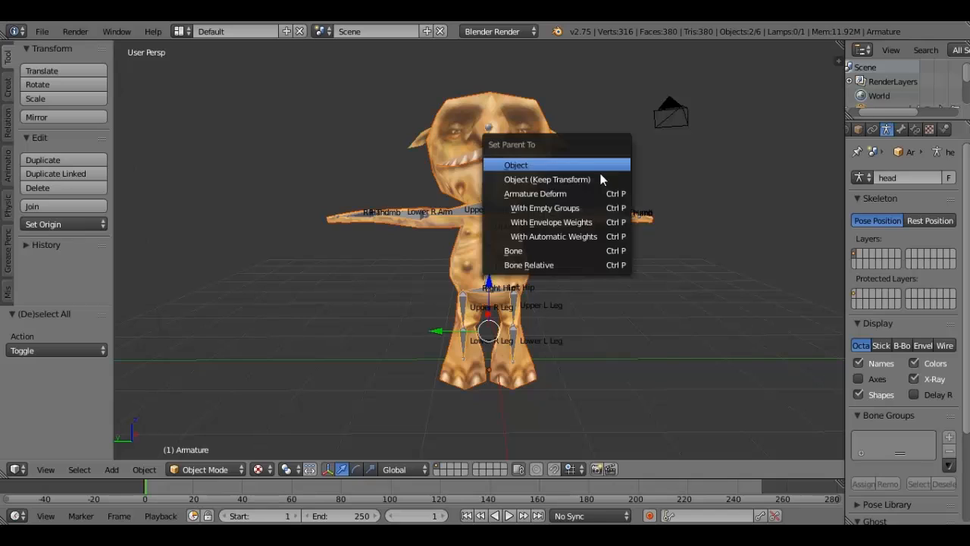
{"action": "left_click", "coordinate": [583, 209]}
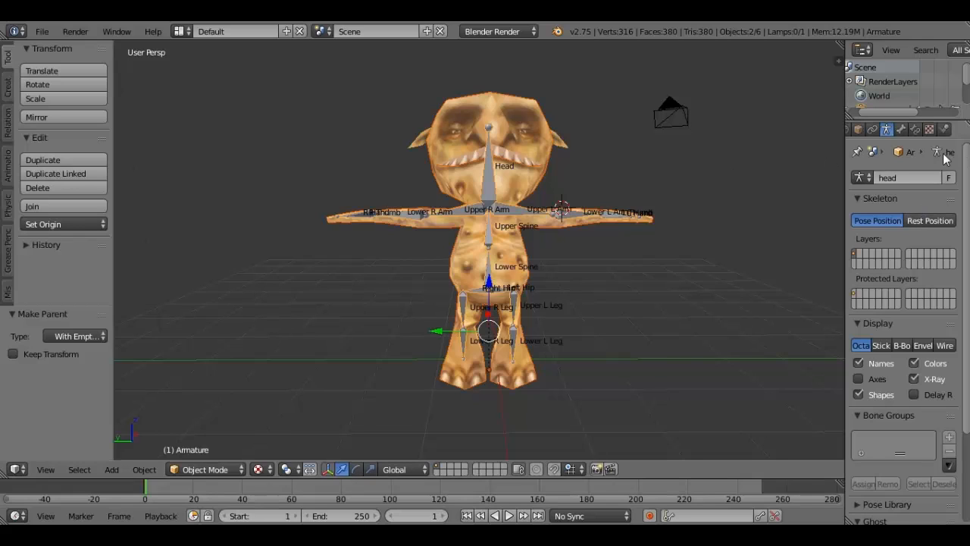
- Select only the character mesh and look through its full list of vertex groups, widening the properties area to read their names
{"action": "left_click", "coordinate": [907, 131]}
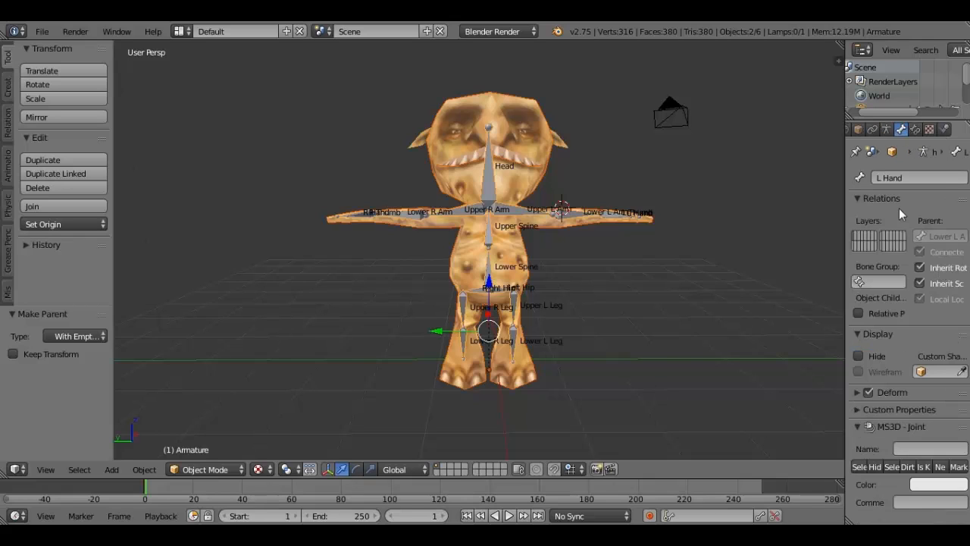
{"action": "left_click", "coordinate": [915, 130]}
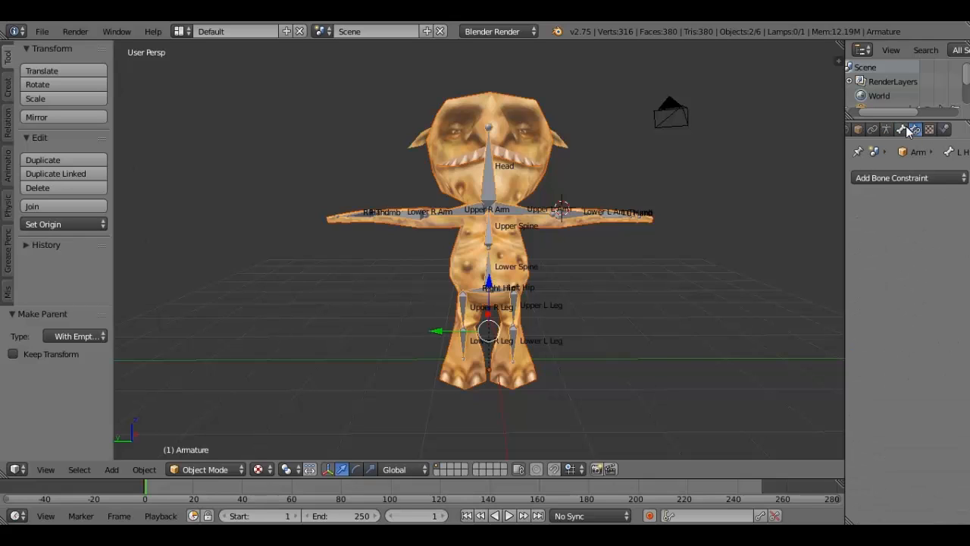
{"action": "left_click", "coordinate": [901, 130]}
{"action": "left_click", "coordinate": [888, 131]}
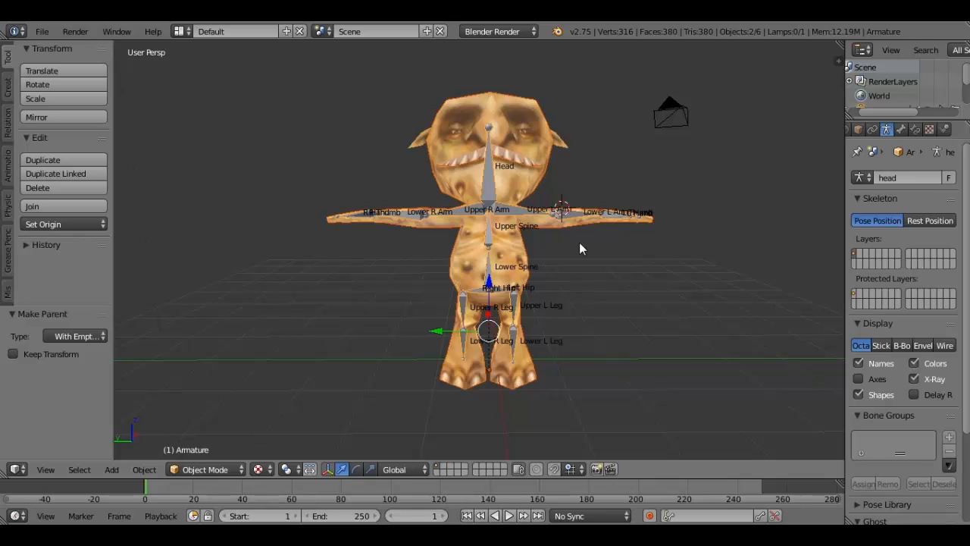
{"action": "key", "text": "a"}
{"action": "right_click", "coordinate": [486, 190]}
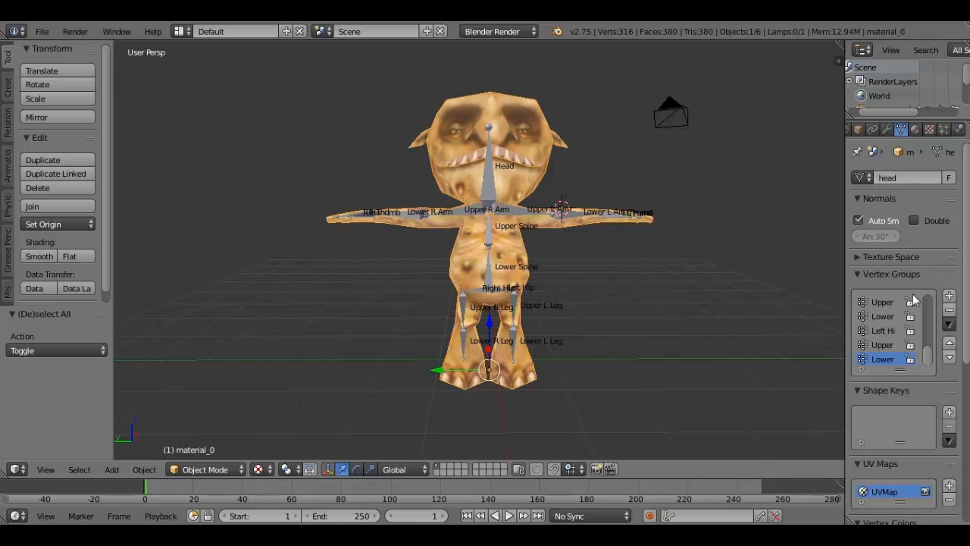
{"action": "scroll", "coordinate": [892, 350], "scroll_direction": "down", "scroll_amount": 3}
{"action": "scroll", "coordinate": [894, 347], "scroll_direction": "up", "scroll_amount": 5}
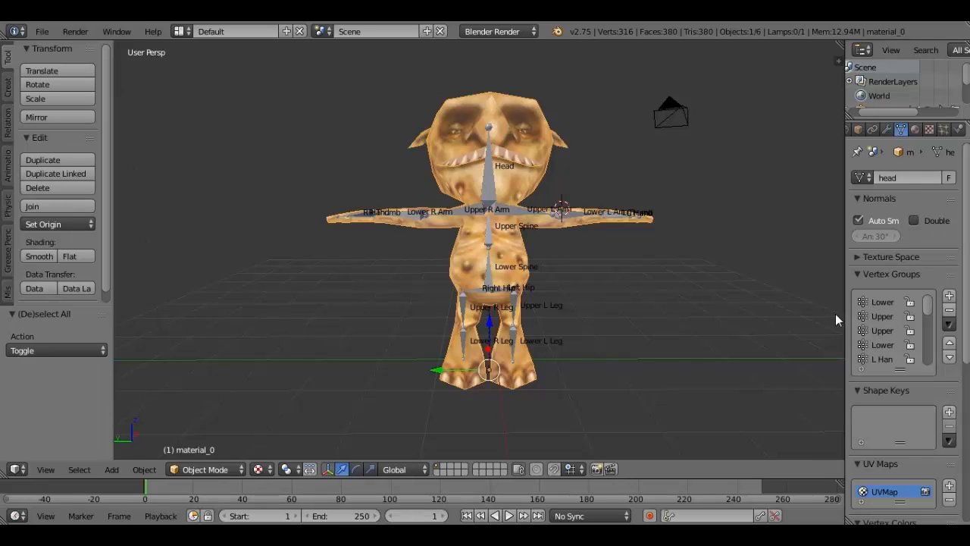
{"action": "left_click_drag", "start_coordinate": [844, 299], "coordinate": [751, 301]}
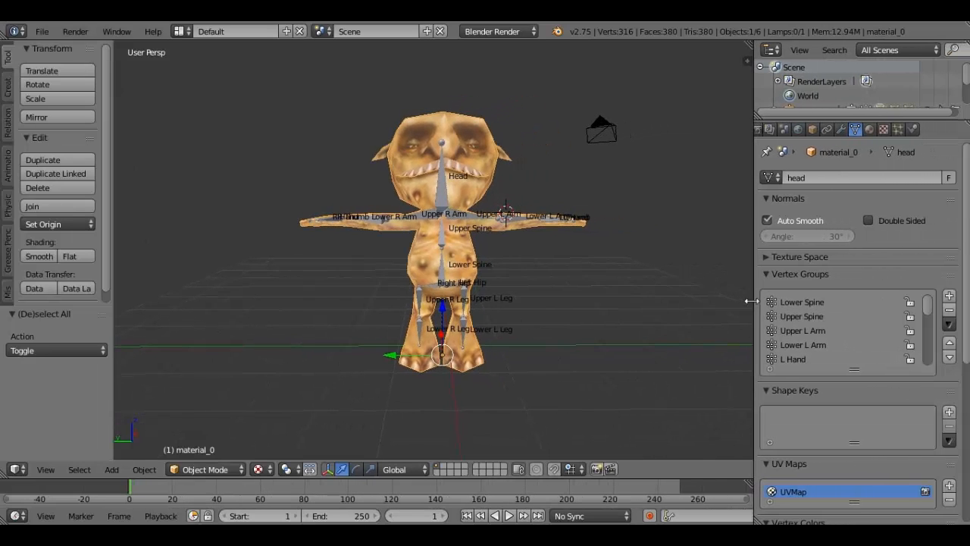
{"action": "scroll", "coordinate": [856, 322], "scroll_direction": "down", "scroll_amount": 7}
{"action": "scroll", "coordinate": [854, 317], "scroll_direction": "down", "scroll_amount": 5}
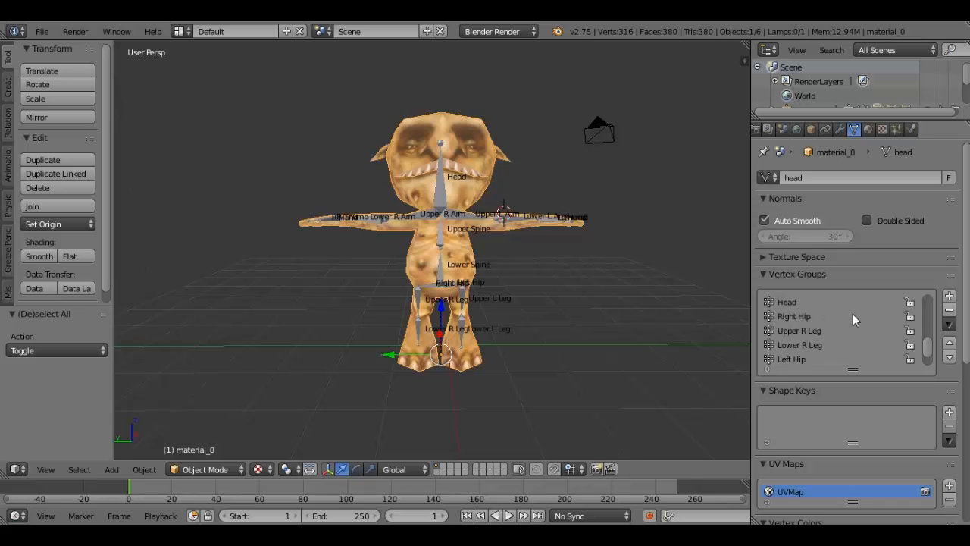
{"action": "scroll", "coordinate": [853, 313], "scroll_direction": "up", "scroll_amount": 2}
{"action": "scroll", "coordinate": [853, 351], "scroll_direction": "down", "scroll_amount": 1}
{"action": "scroll", "coordinate": [852, 350], "scroll_direction": "up", "scroll_amount": 3}
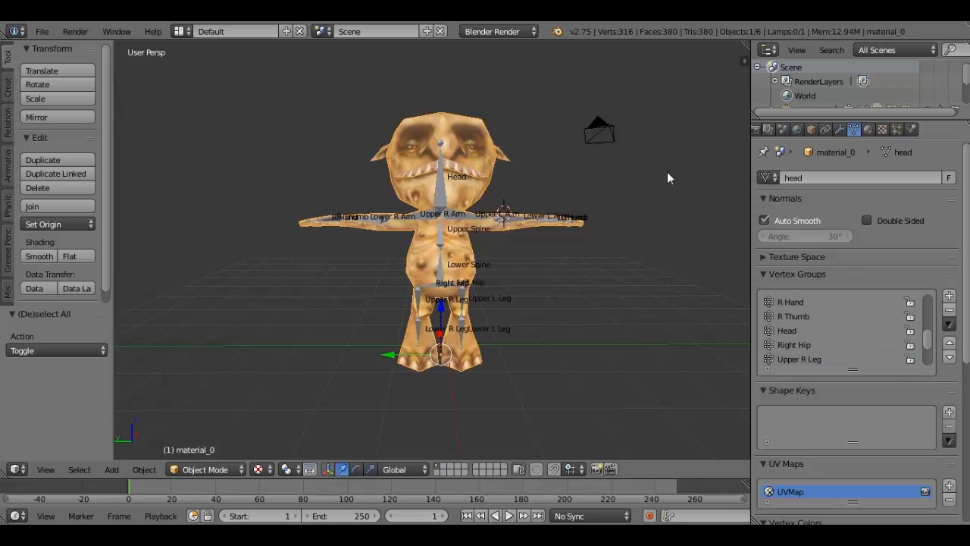
- Select the character mesh, enter Edit Mode and display its vertex groups
{"action": "right_click", "coordinate": [437, 186]}
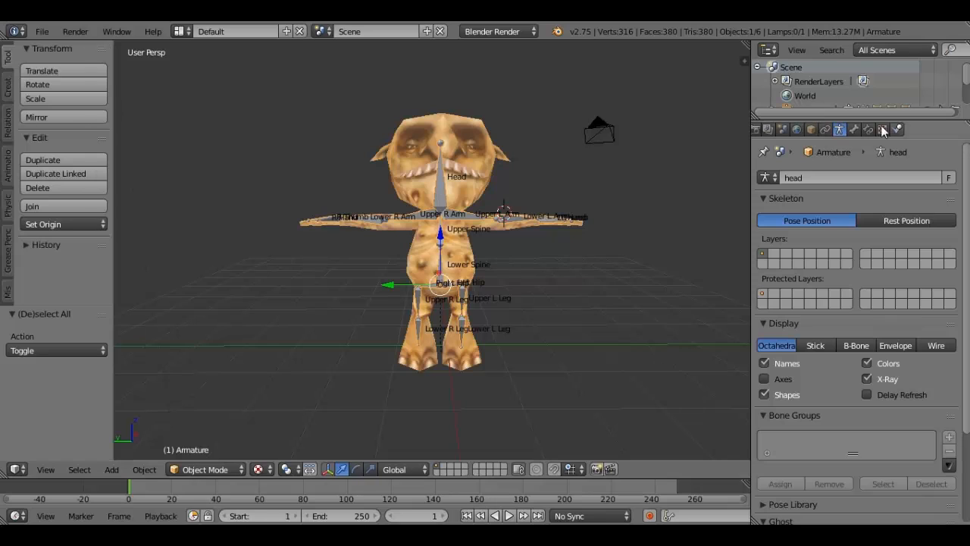
{"action": "left_click", "coordinate": [854, 130]}
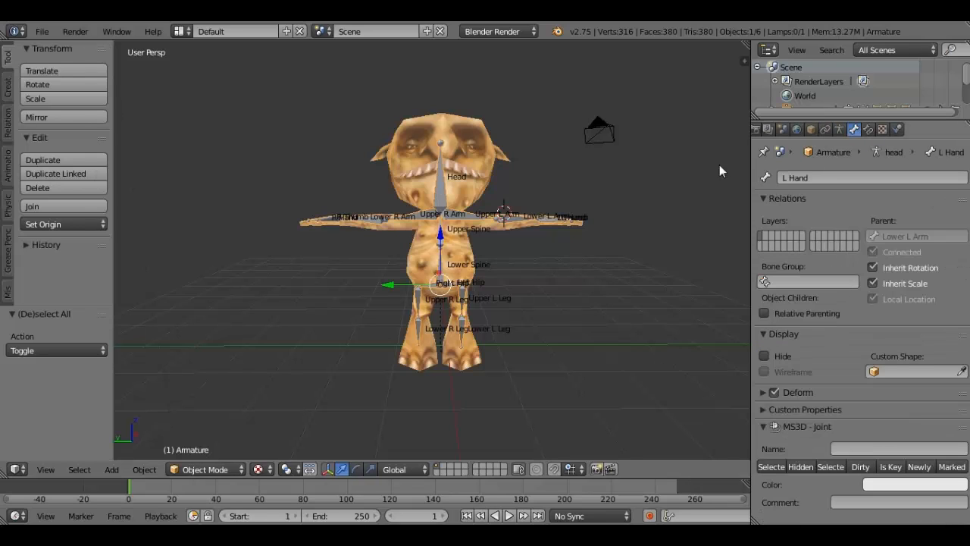
{"action": "right_click", "coordinate": [470, 188]}
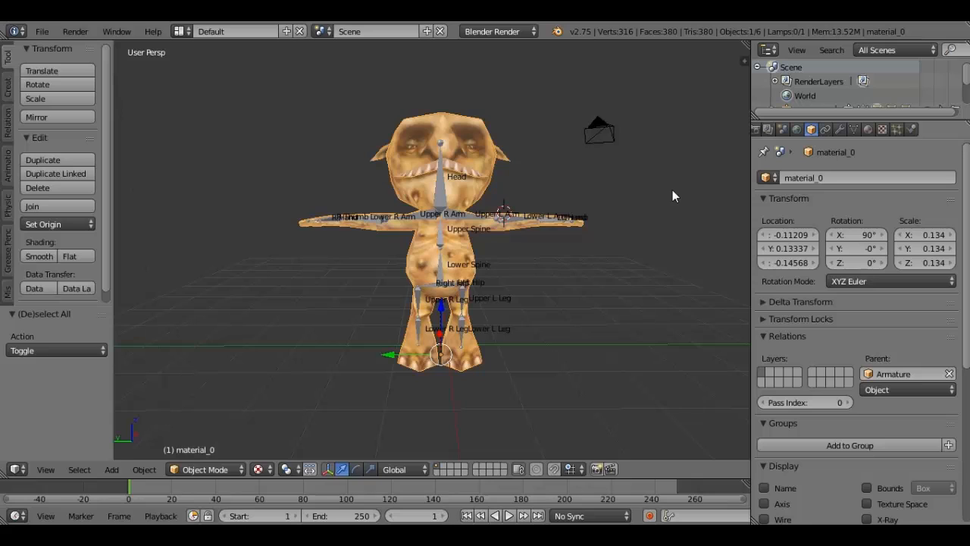
{"action": "key", "text": "Tab"}
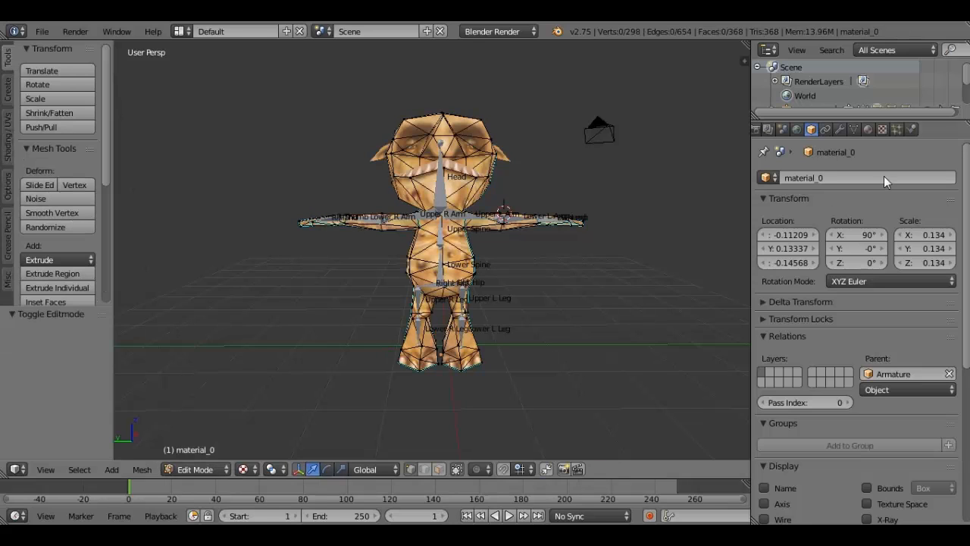
{"action": "left_click", "coordinate": [852, 128]}
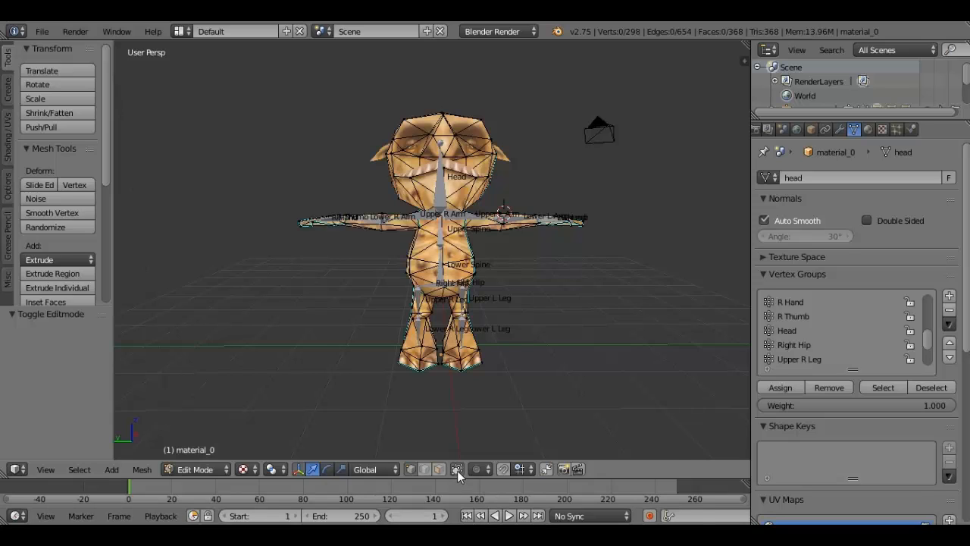
- From a side view of the character, box-select the vertices of the entire head
{"action": "scroll", "coordinate": [484, 348], "scroll_direction": "up", "scroll_amount": 1}
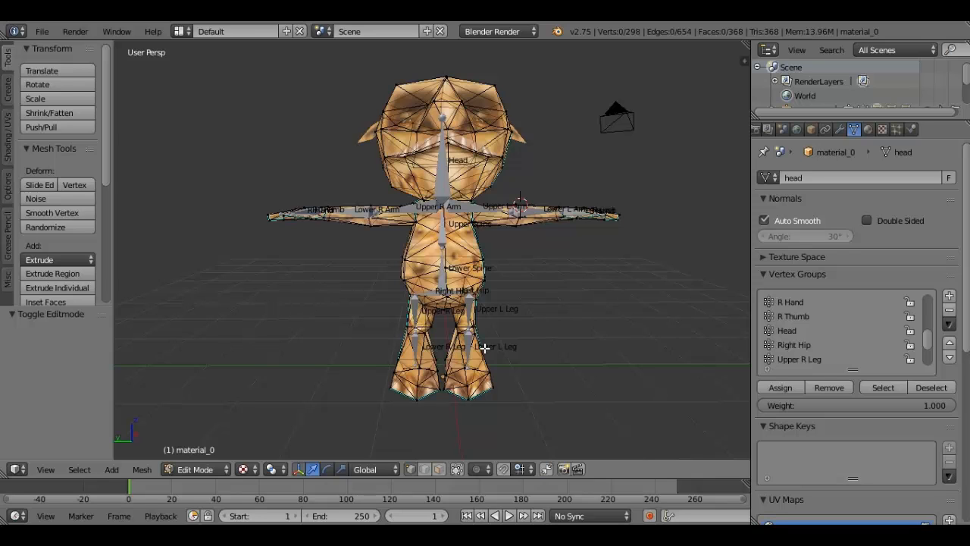
{"action": "scroll", "coordinate": [484, 348], "scroll_direction": "up", "scroll_amount": 2}
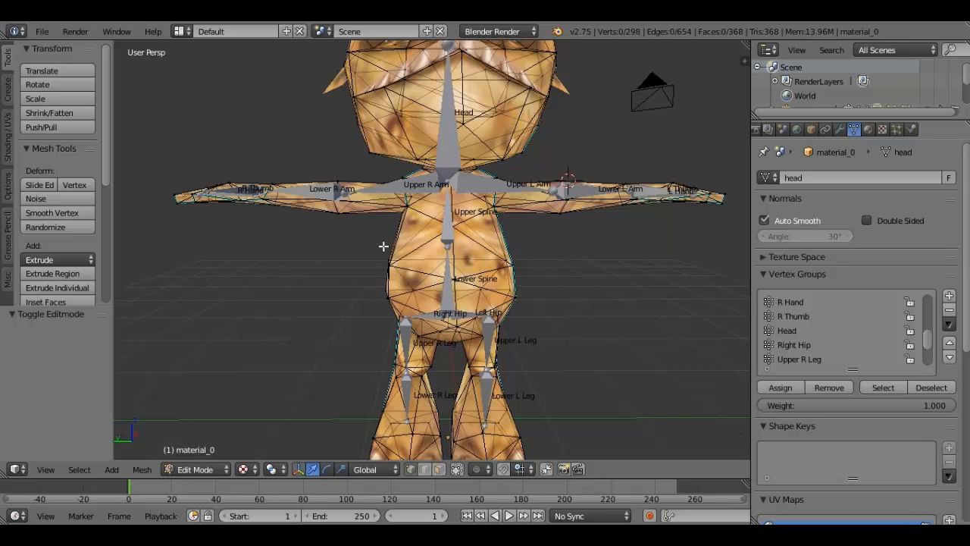
{"action": "middle_click_drag", "start_coordinate": [384, 246], "coordinate": [316, 82]}
{"action": "key", "text": "b"}
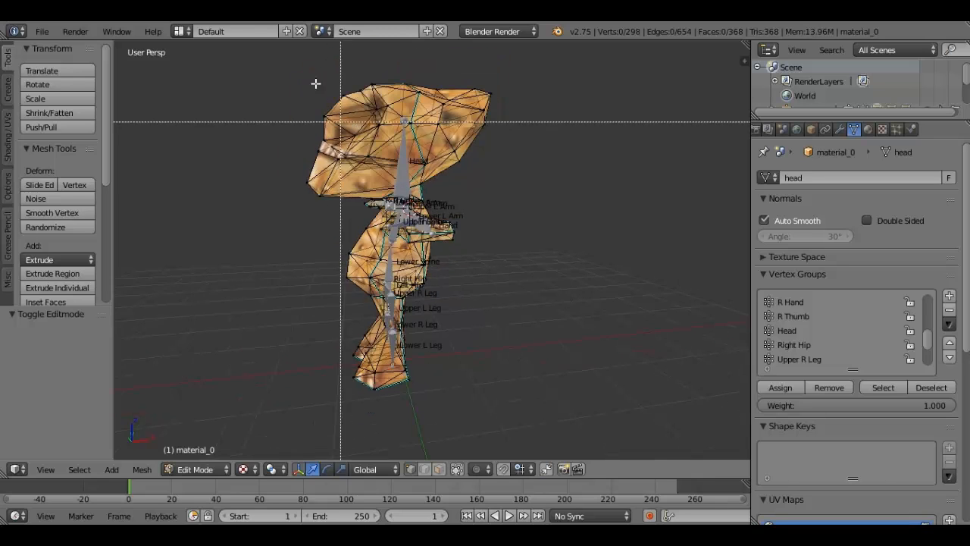
{"action": "left_click_drag", "start_coordinate": [266, 59], "coordinate": [540, 197]}
{"action": "middle_click_drag", "start_coordinate": [540, 197], "coordinate": [426, 221]}
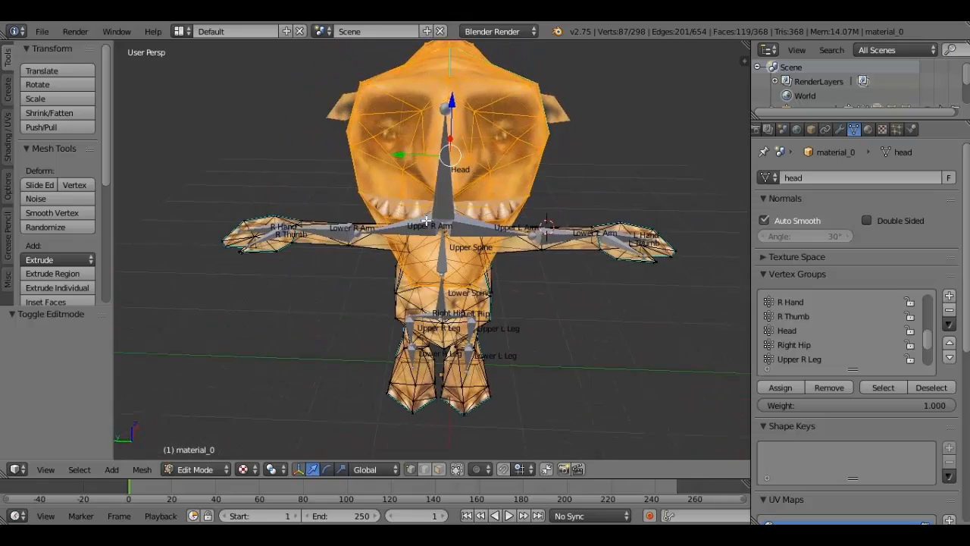
- Assign the selected head vertices to the Head vertex group with a weight of 1.000
{"action": "scroll", "coordinate": [425, 220], "scroll_direction": "down", "scroll_amount": 1}
{"action": "scroll", "coordinate": [839, 332], "scroll_direction": "down", "scroll_amount": 1}
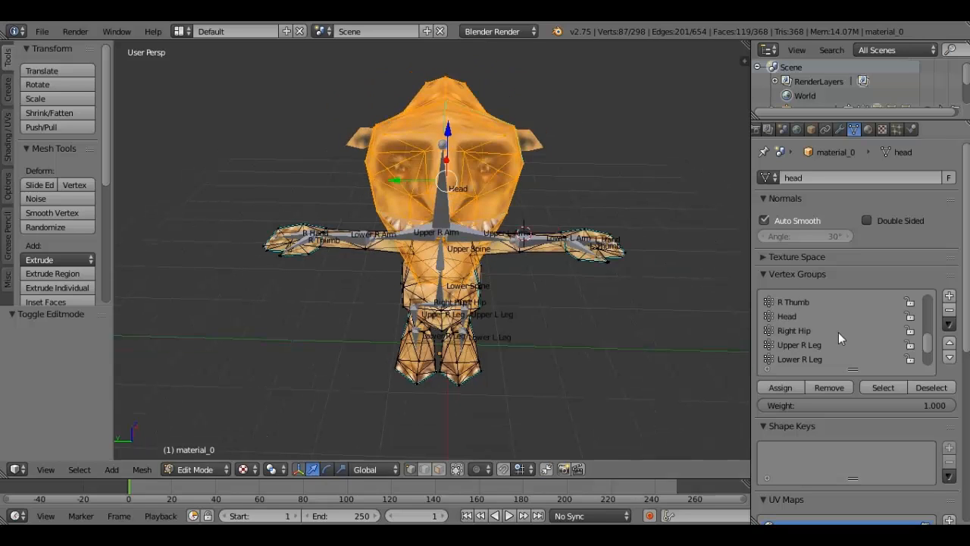
{"action": "scroll", "coordinate": [825, 333], "scroll_direction": "down", "scroll_amount": 1}
{"action": "scroll", "coordinate": [818, 335], "scroll_direction": "down", "scroll_amount": 1}
{"action": "scroll", "coordinate": [813, 336], "scroll_direction": "up", "scroll_amount": 1}
{"action": "left_click", "coordinate": [799, 300]}
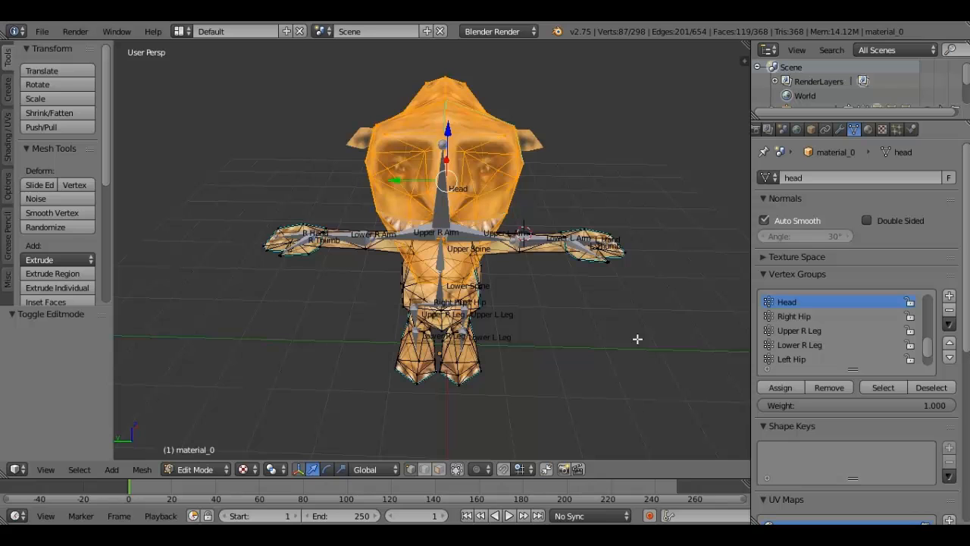
{"action": "middle_click_drag", "start_coordinate": [572, 208], "coordinate": [520, 224]}
{"action": "scroll", "coordinate": [520, 224], "scroll_direction": "up", "scroll_amount": 2}
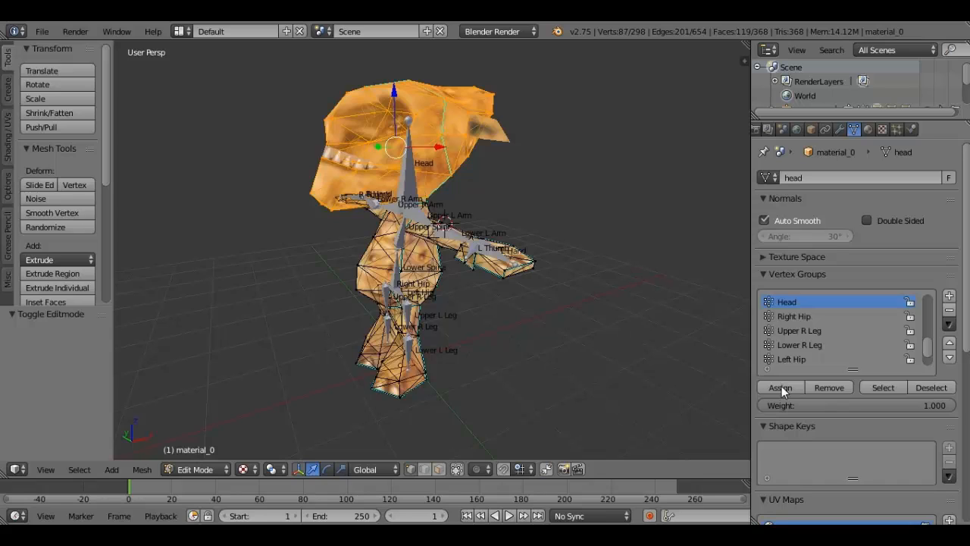
{"action": "left_click", "coordinate": [781, 387]}
- Leave mesh editing and switch the armature to Pose Mode
{"action": "key", "text": "Tab"}
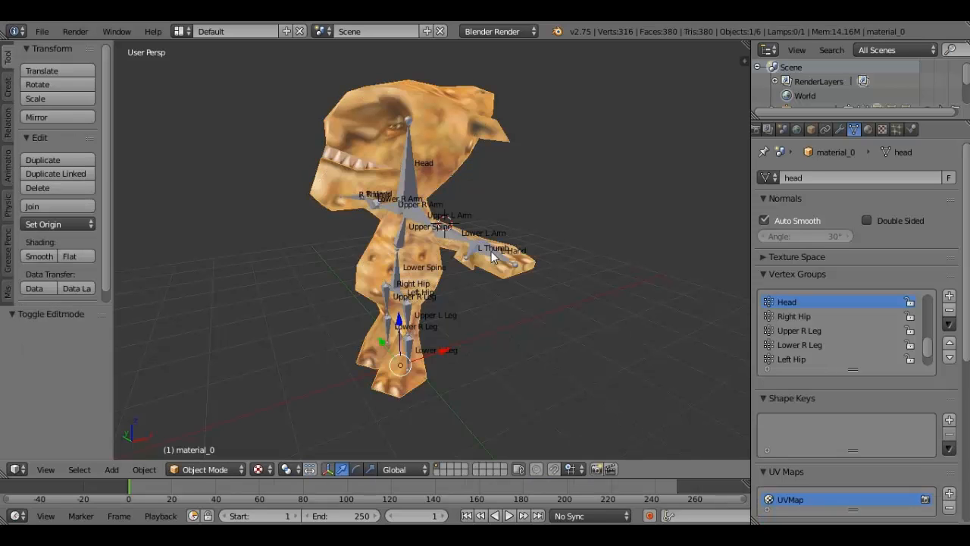
{"action": "middle_click_drag", "start_coordinate": [491, 251], "coordinate": [395, 256]}
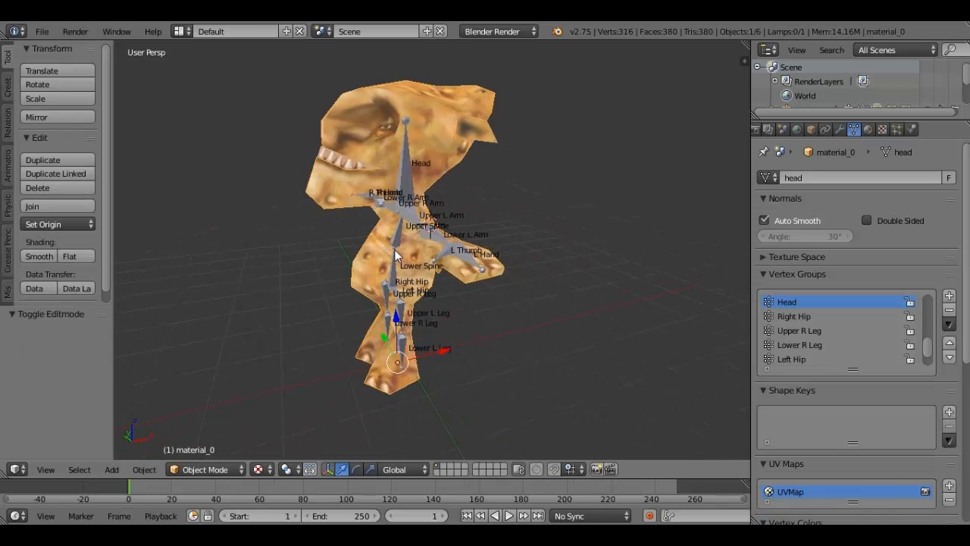
{"action": "right_click", "coordinate": [403, 123]}
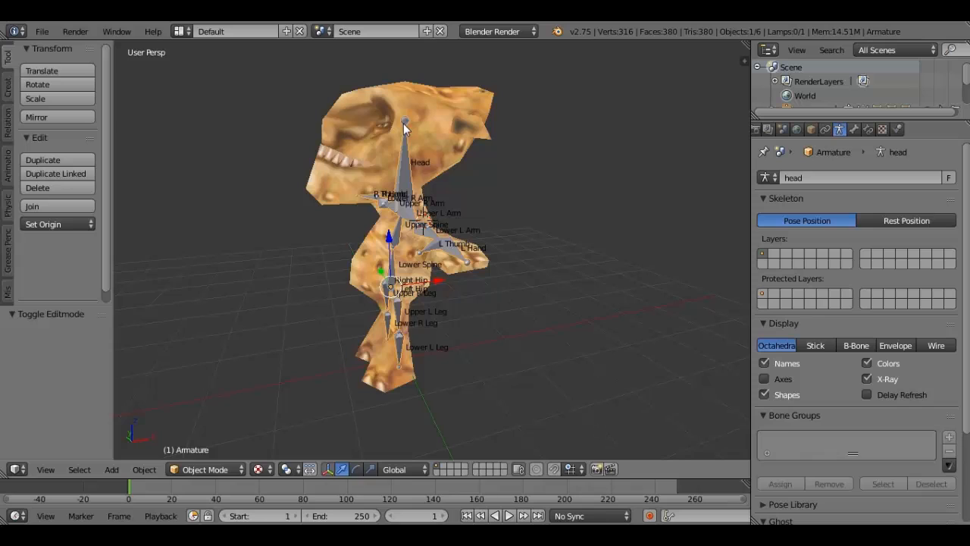
{"action": "left_click", "coordinate": [209, 468]}
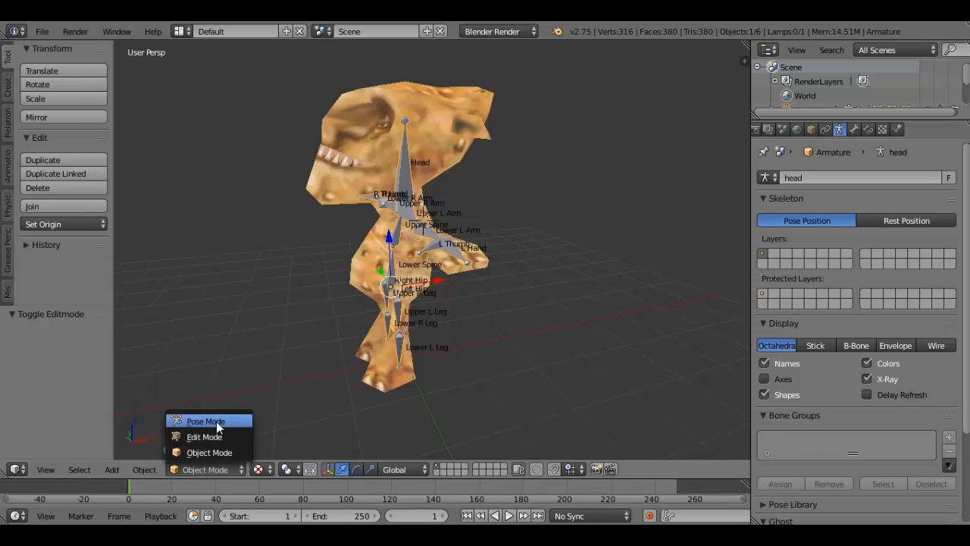
{"action": "left_click", "coordinate": [216, 422]}
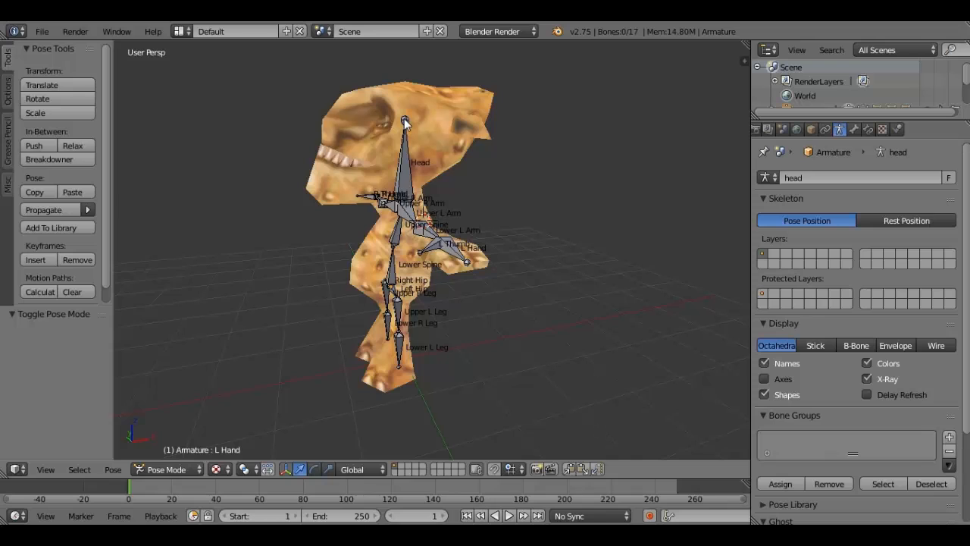
- Test the head's deformation by rotating the Head bone slightly about the global Y axis
{"action": "right_click", "coordinate": [404, 118]}
{"action": "key", "text": "r"}
{"action": "key", "text": "y"}
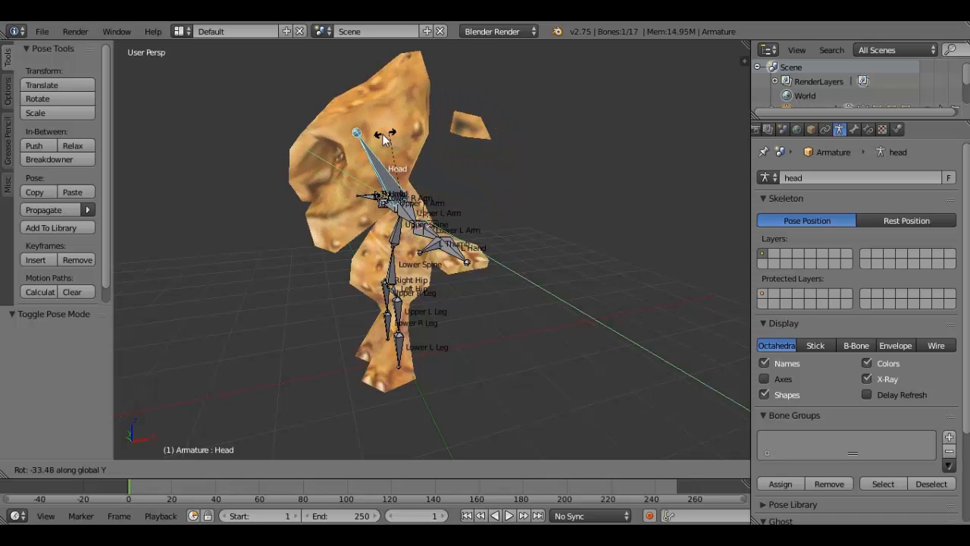
{"action": "left_click", "coordinate": [432, 122]}
{"action": "middle_click_drag", "start_coordinate": [431, 117], "coordinate": [517, 184]}
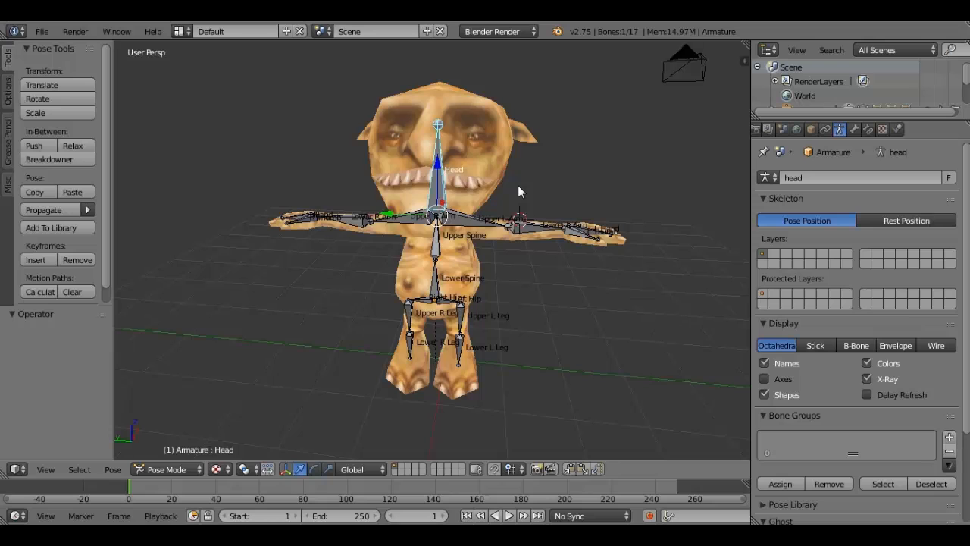
- Test turning the head sideways by rotating the Head bone about the global Z axis, ending with no bone selected
{"action": "middle_click_drag", "start_coordinate": [518, 185], "coordinate": [518, 134]}
{"action": "key", "text": "r"}
{"action": "key", "text": "z"}
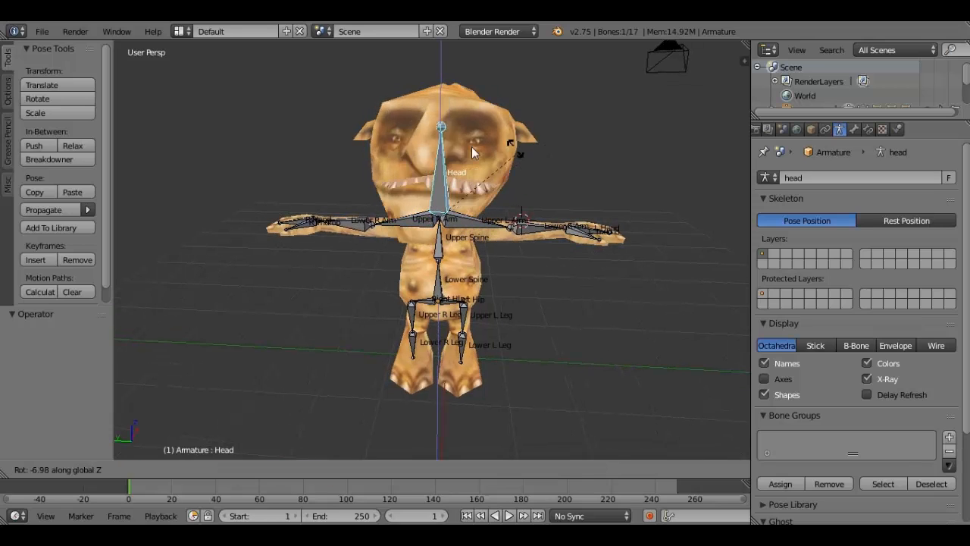
{"action": "left_click", "coordinate": [510, 158]}
{"action": "middle_click_drag", "start_coordinate": [509, 157], "coordinate": [573, 168]}
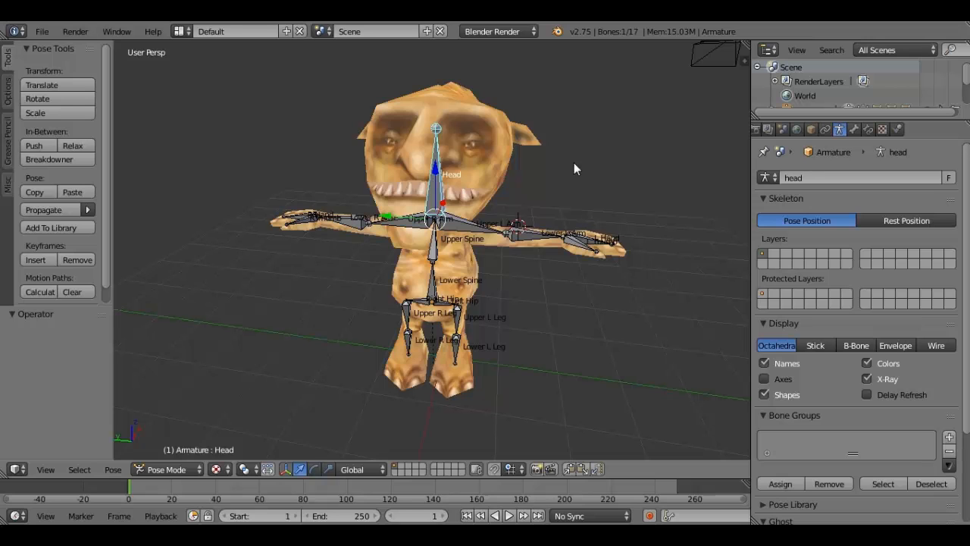
{"action": "key", "text": "a"}
- Select the Upper R Arm bone briefly, clear the selection, then return to Object Mode with the character mesh selected
{"action": "middle_click_drag", "start_coordinate": [574, 162], "coordinate": [497, 260]}
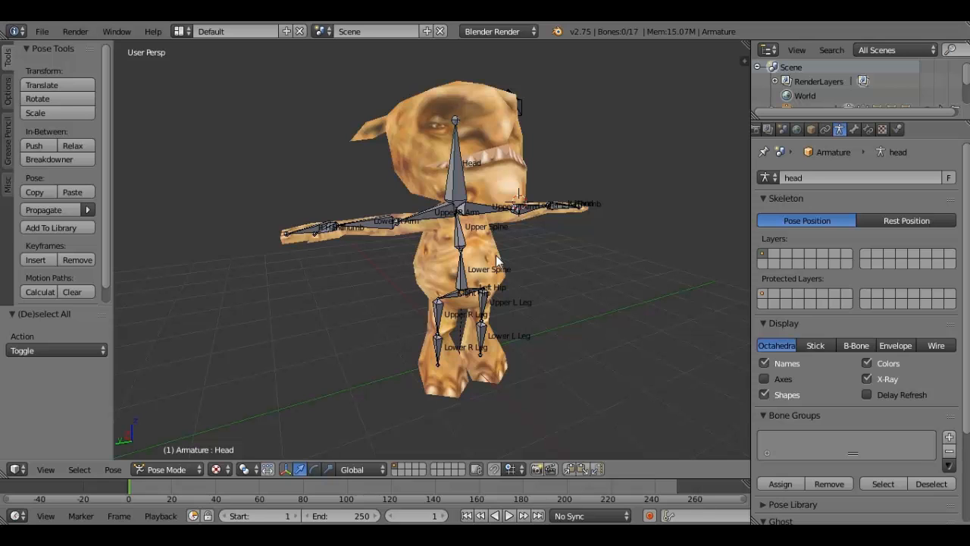
{"action": "middle_click_drag", "start_coordinate": [496, 260], "coordinate": [440, 219]}
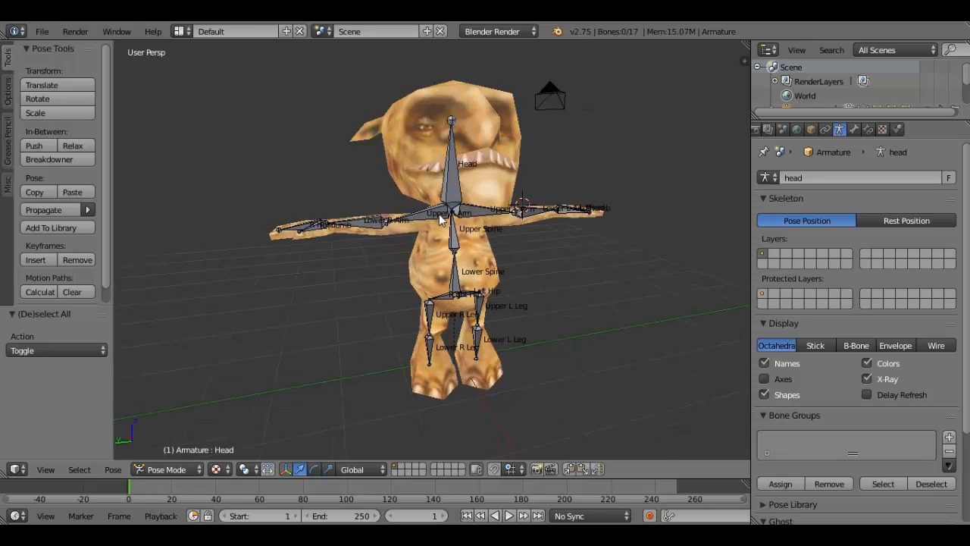
{"action": "right_click", "coordinate": [440, 219]}
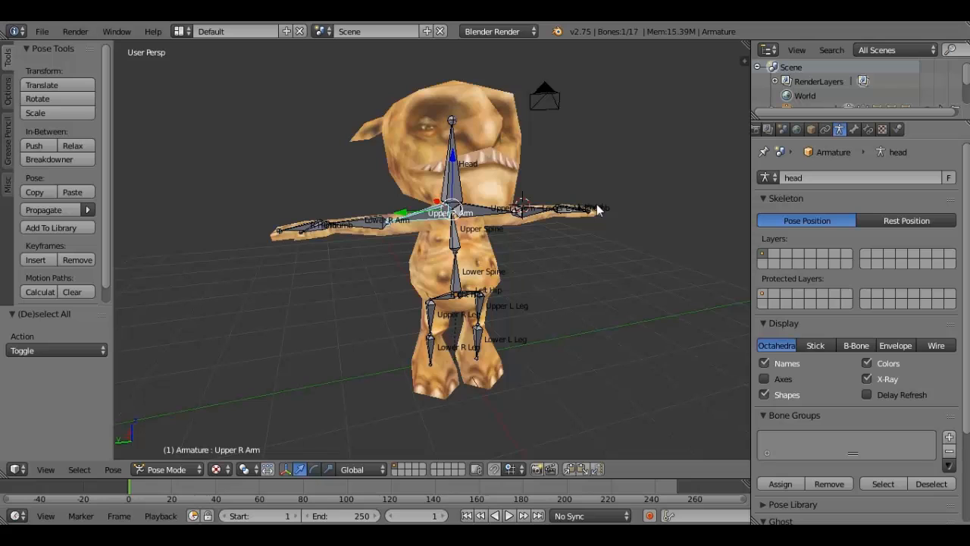
{"action": "scroll", "coordinate": [428, 251], "scroll_direction": "down", "scroll_amount": 1}
{"action": "middle_click_drag", "start_coordinate": [427, 250], "coordinate": [504, 251]}
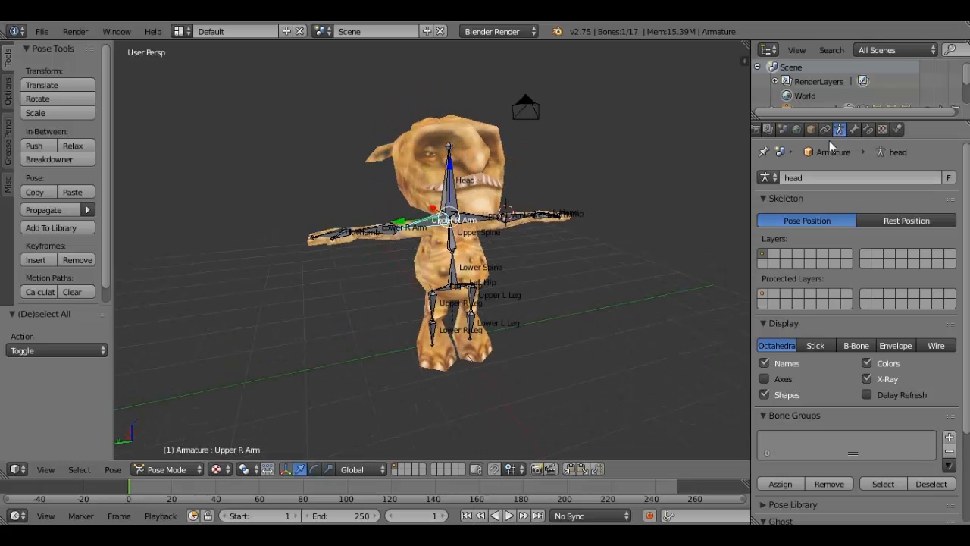
{"action": "key", "text": "a"}
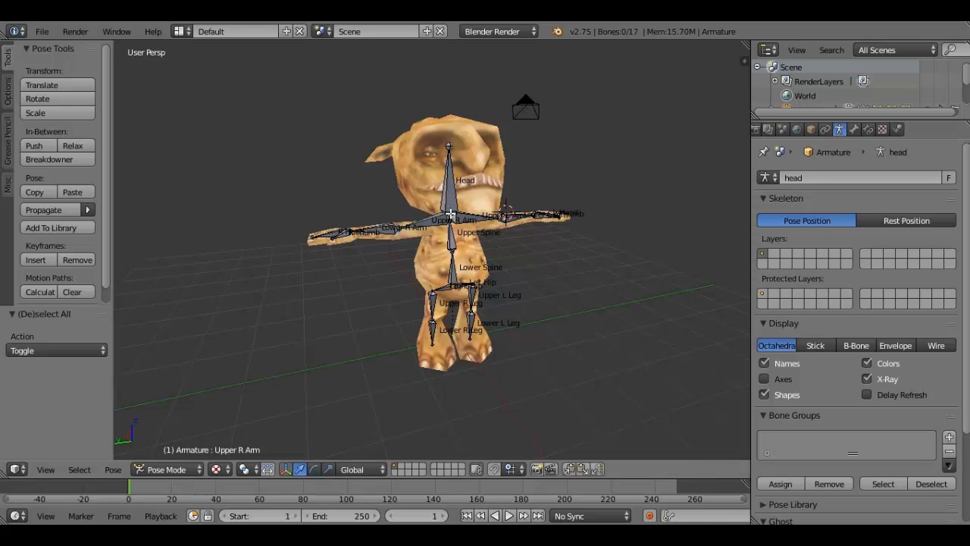
{"action": "key", "text": "Tab"}
{"action": "key", "text": "Tab"}
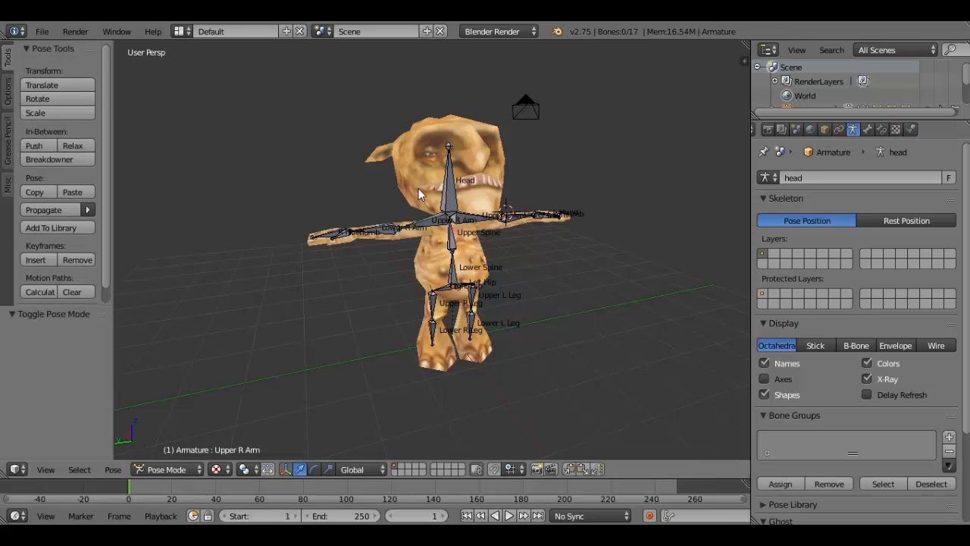
{"action": "right_click", "coordinate": [417, 219]}
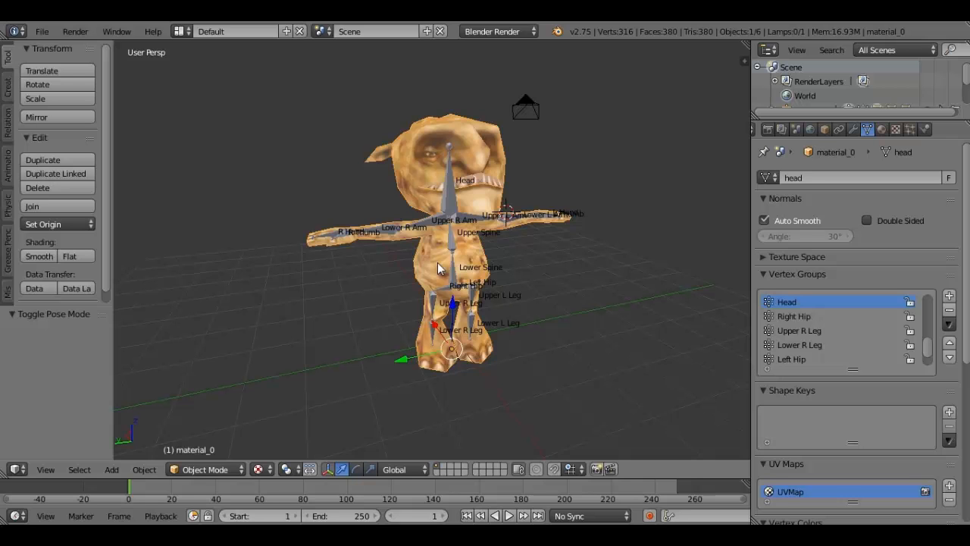
{"action": "middle_click_drag", "start_coordinate": [438, 269], "coordinate": [439, 219]}
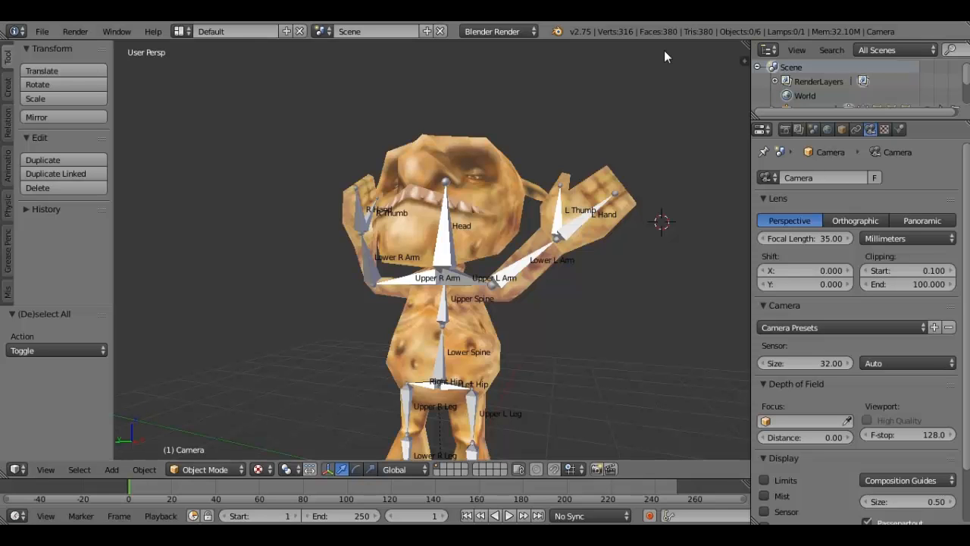
- Test the left knee's deformation by rotating the Lower L Leg bone about -54° around the global Y axis
{"action": "scroll", "coordinate": [479, 271], "scroll_direction": "down", "scroll_amount": 1}
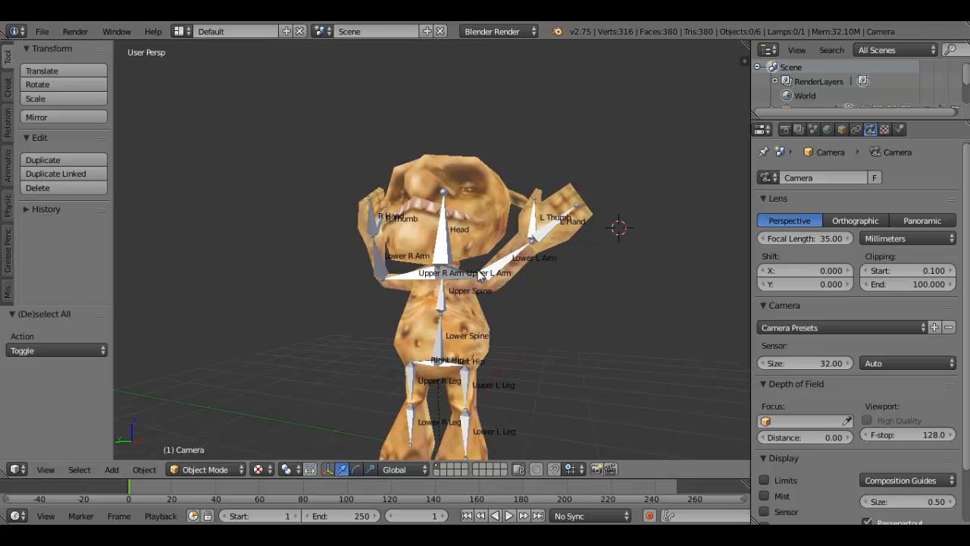
{"action": "middle_click_drag", "start_coordinate": [479, 276], "coordinate": [494, 238]}
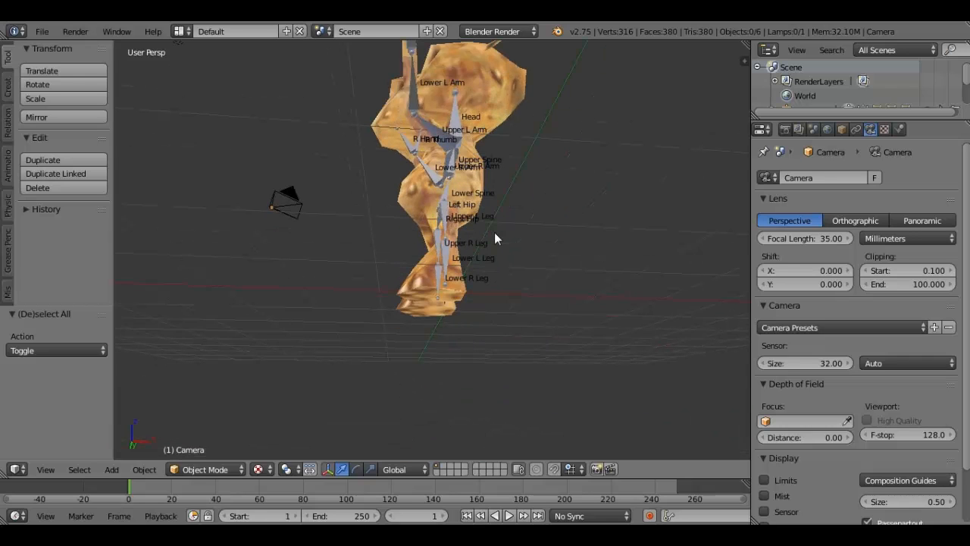
{"action": "middle_click_drag", "start_coordinate": [494, 239], "coordinate": [451, 265]}
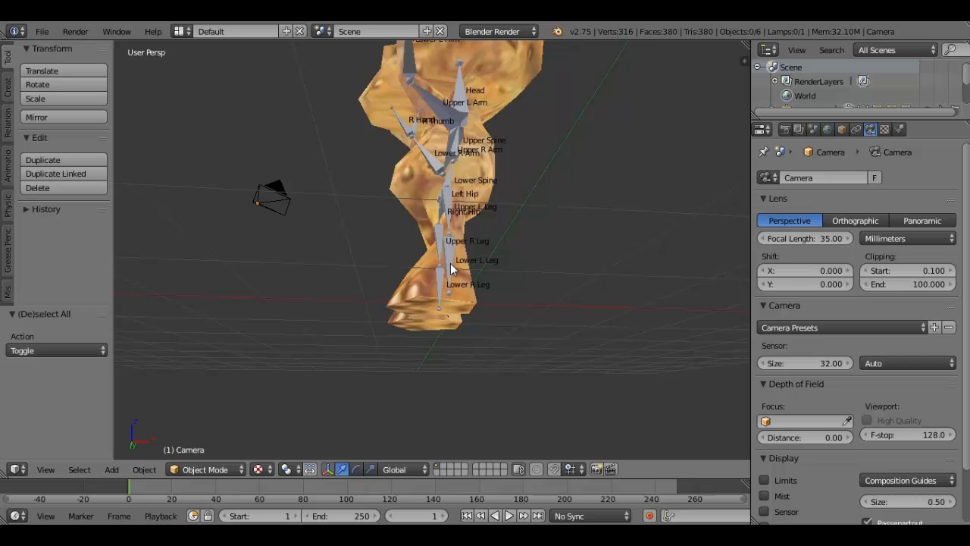
{"action": "right_click", "coordinate": [450, 263]}
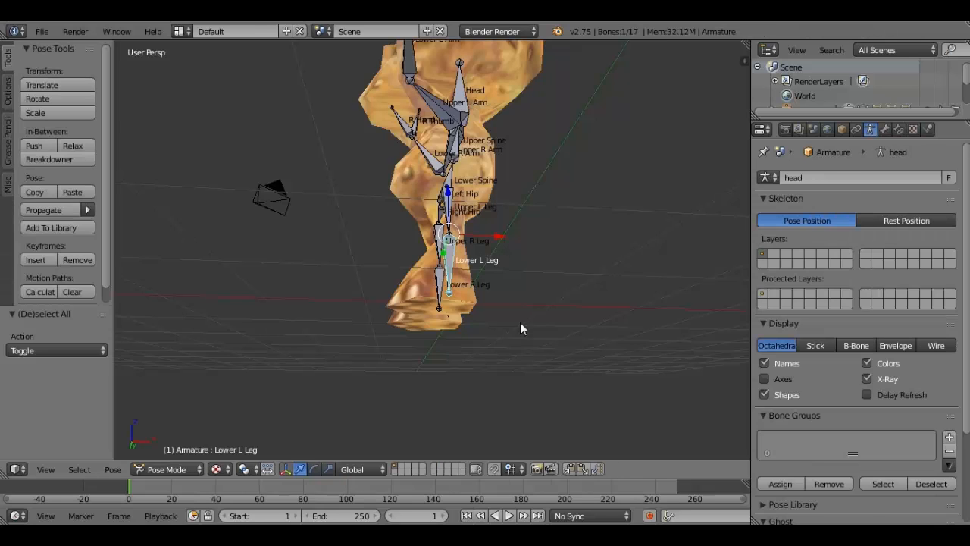
{"action": "middle_click_drag", "start_coordinate": [520, 322], "coordinate": [499, 329]}
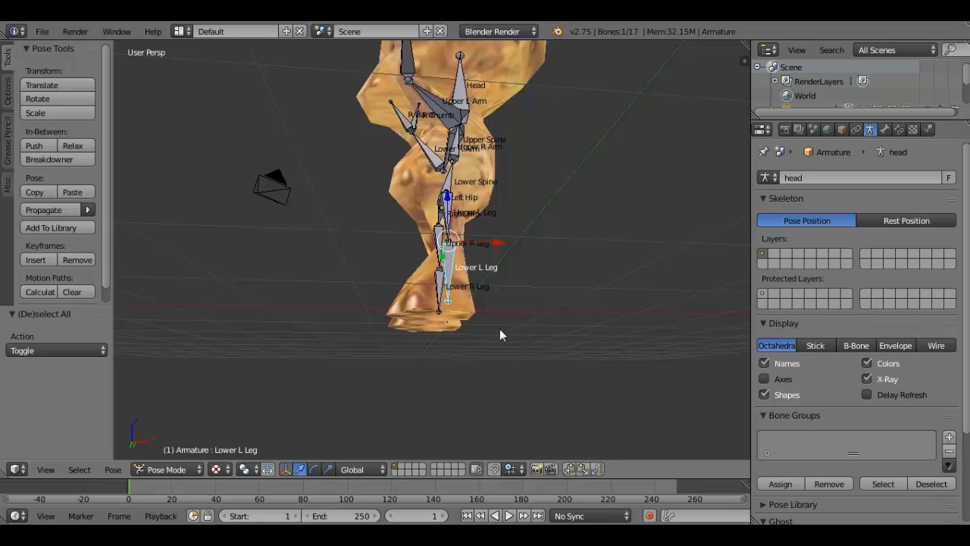
{"action": "middle_click_drag", "start_coordinate": [500, 329], "coordinate": [533, 367]}
{"action": "key", "text": "r"}
{"action": "key", "text": "y"}
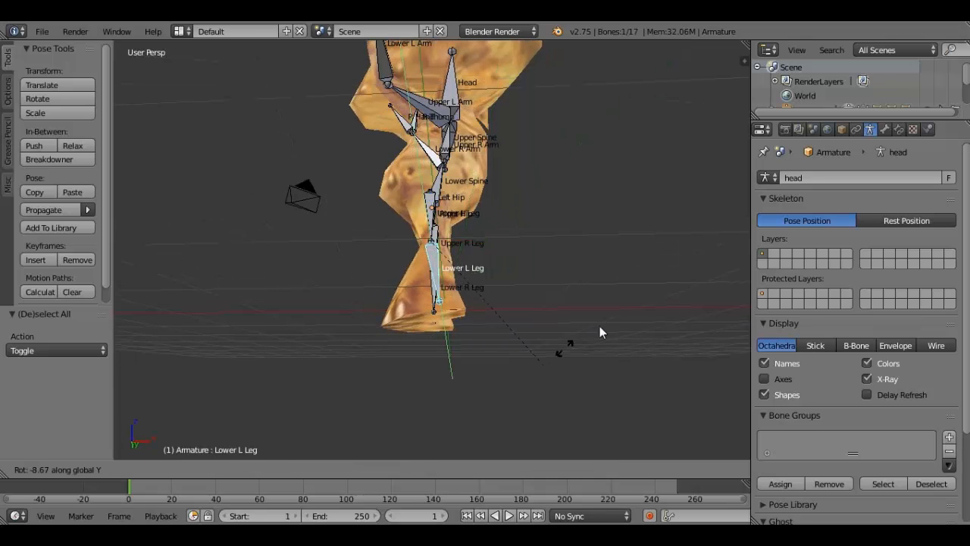
{"action": "left_click", "coordinate": [649, 256]}
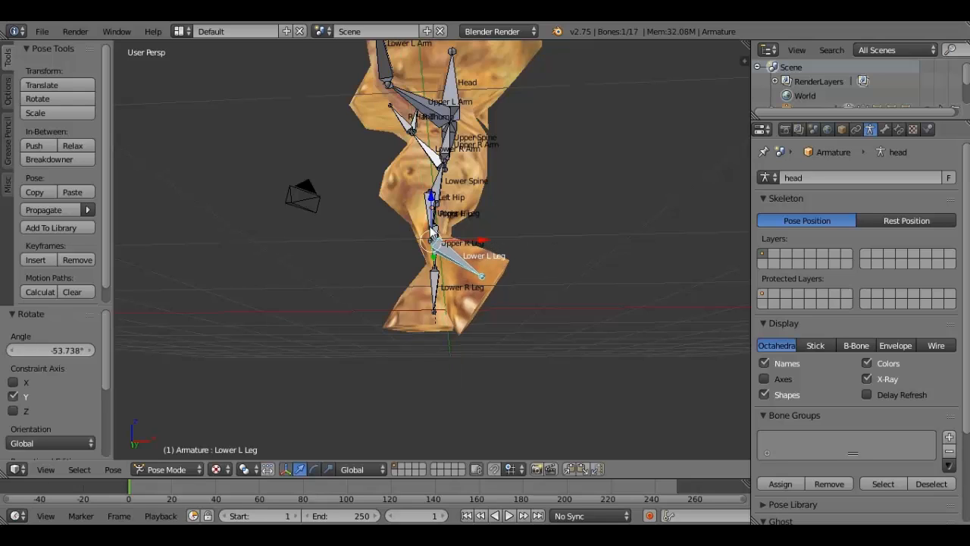
- Rotate the parent Upper L Leg bone slightly around the global Y axis and clear the bone selection
{"action": "key", "text": "bracketleft"}
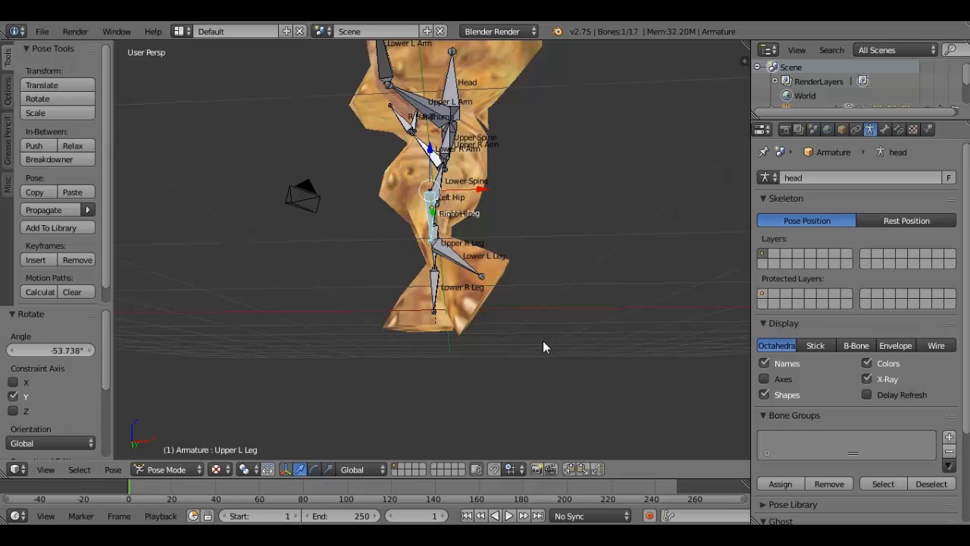
{"action": "key", "text": "r"}
{"action": "key", "text": "y"}
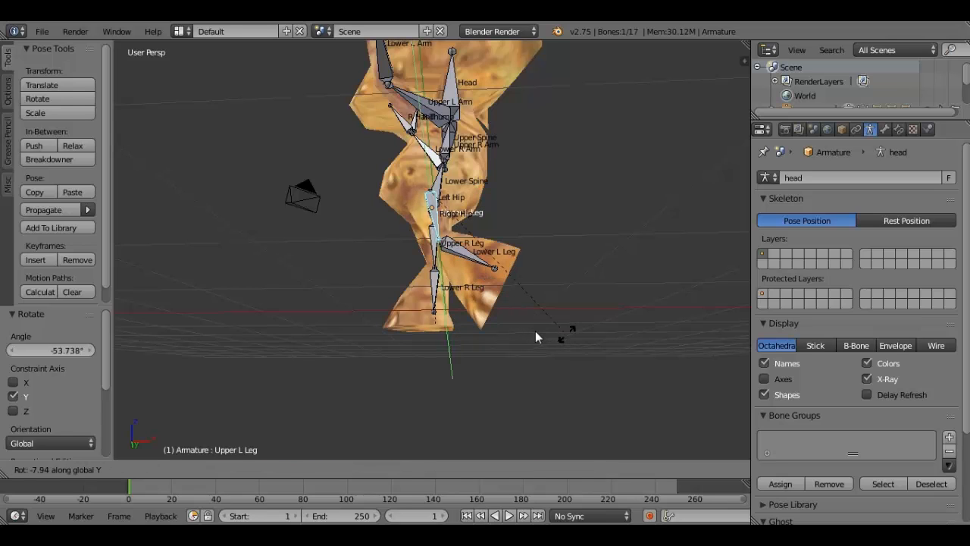
{"action": "left_click", "coordinate": [536, 336]}
{"action": "key", "text": "a"}
- Swing the right thigh by rotating the Upper R Leg bone about 39° around the global Y axis
{"action": "middle_click_drag", "start_coordinate": [381, 244], "coordinate": [445, 266]}
{"action": "right_click", "coordinate": [447, 257]}
{"action": "mouse_move", "coordinate": [526, 307]}
{"action": "middle_mouse_down"}
{"action": "mouse_move", "coordinate": [518, 305]}
{"action": "mouse_move", "coordinate": [527, 308]}
{"action": "middle_mouse_up"}
{"action": "key", "text": "r"}
{"action": "key", "text": "y"}
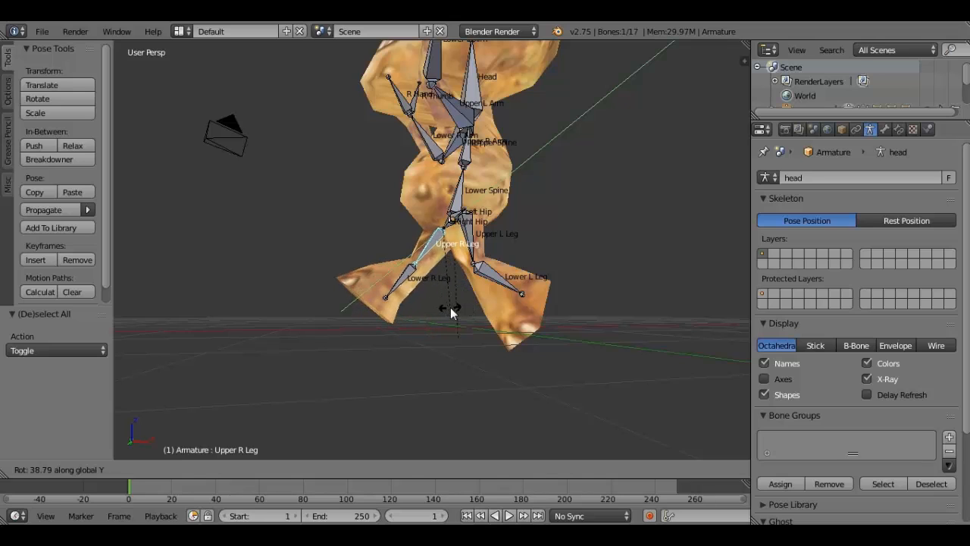
{"action": "left_click", "coordinate": [450, 307]}
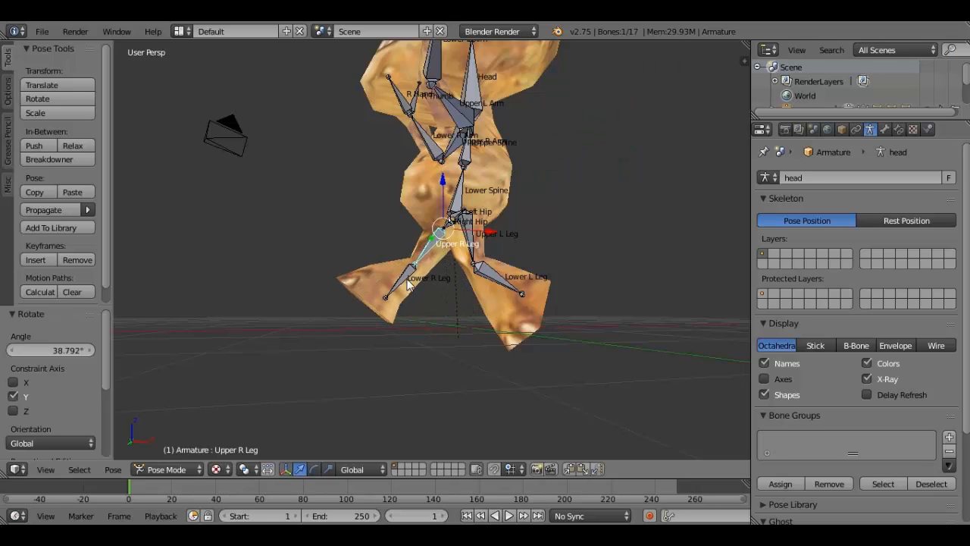
- Rotate the Lower R Leg bone about -16° around the global Y axis and clear the selection
{"action": "right_click", "coordinate": [408, 282]}
{"action": "key", "text": "r"}
{"action": "key", "text": "y"}
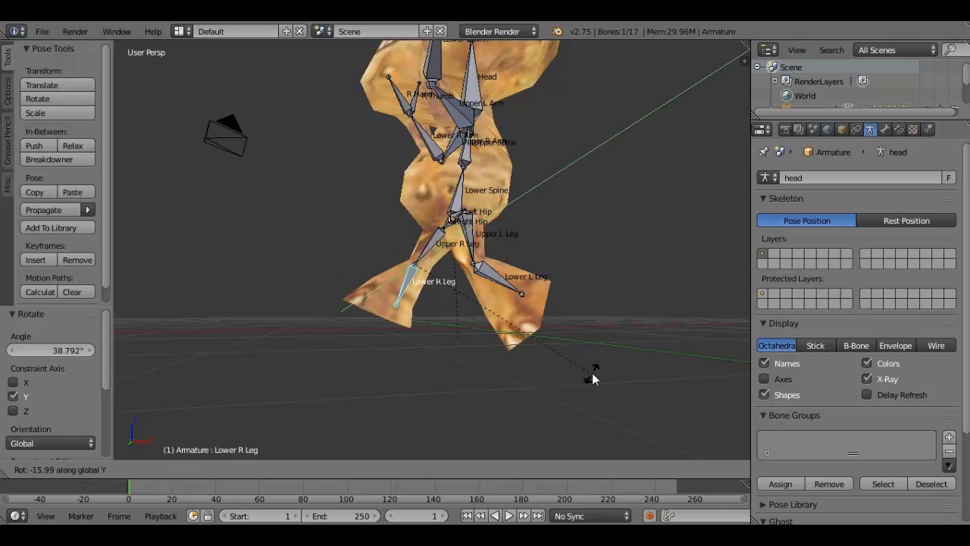
{"action": "left_click", "coordinate": [593, 374]}
{"action": "key", "text": "a"}
- Test bending the upper body by rotating the Upper Spine bone about -9° around global Y, and undo the rotation
{"action": "scroll", "coordinate": [427, 222], "scroll_direction": "down", "scroll_amount": 3}
{"action": "middle_click_drag", "start_coordinate": [427, 221], "coordinate": [534, 218]}
{"action": "right_click", "coordinate": [444, 208]}
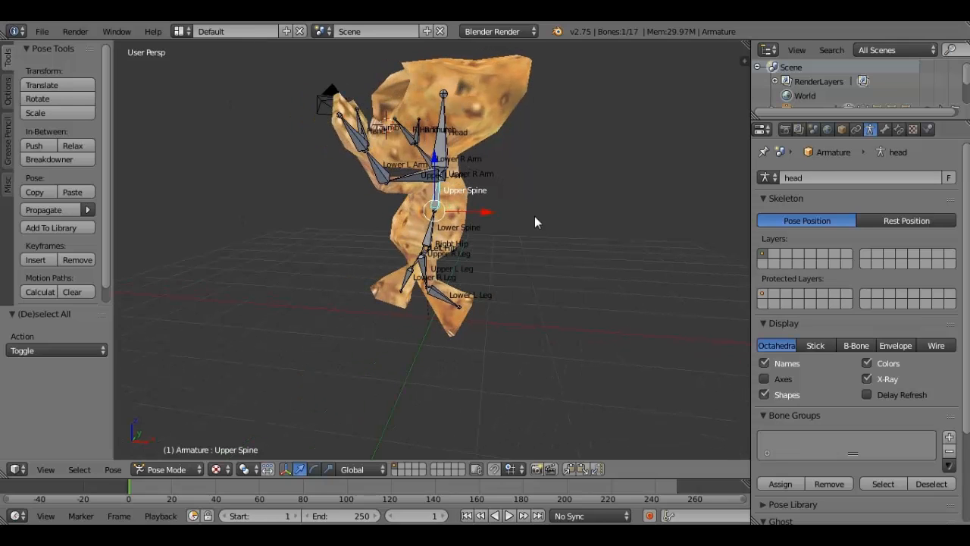
{"action": "key", "text": "r"}
{"action": "key", "text": "y"}
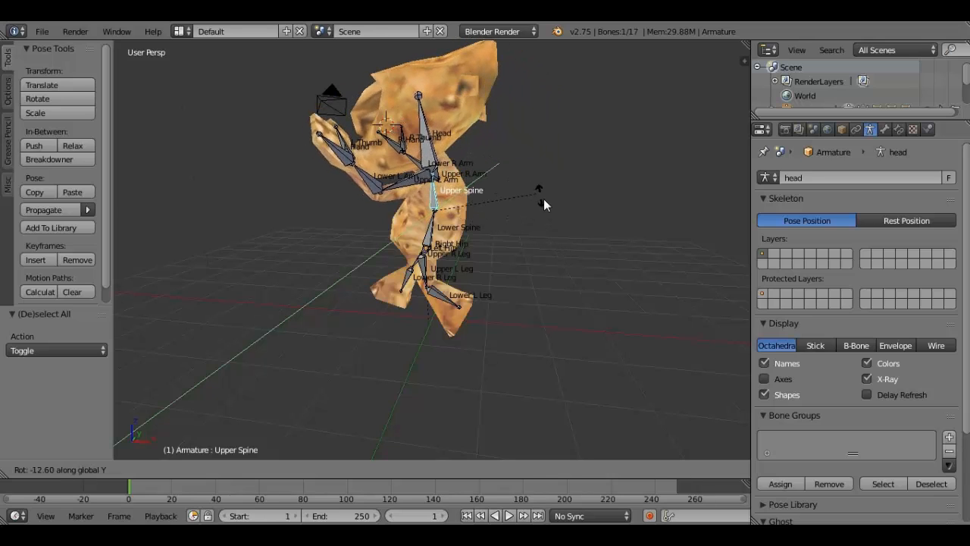
{"action": "left_click", "coordinate": [543, 200]}
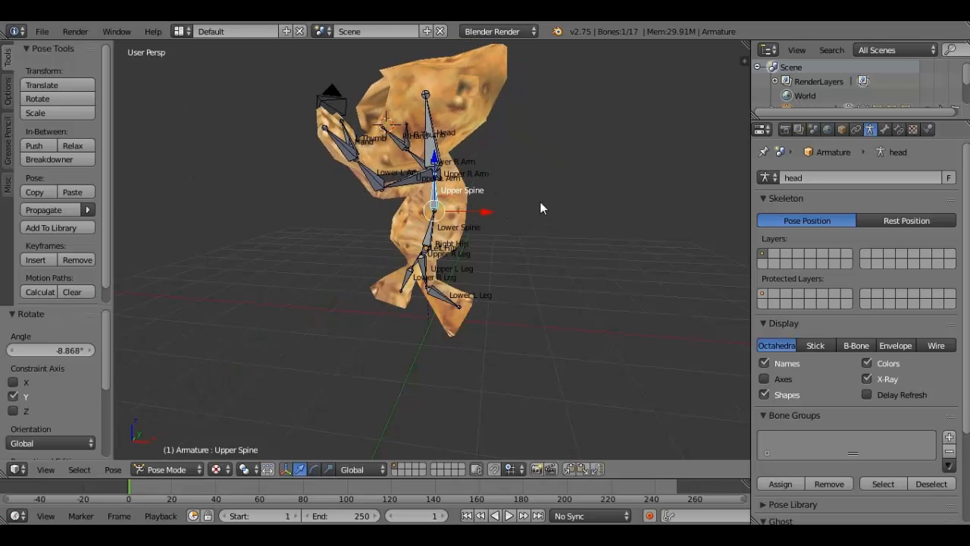
{"action": "key", "text": "ctrl+z"}
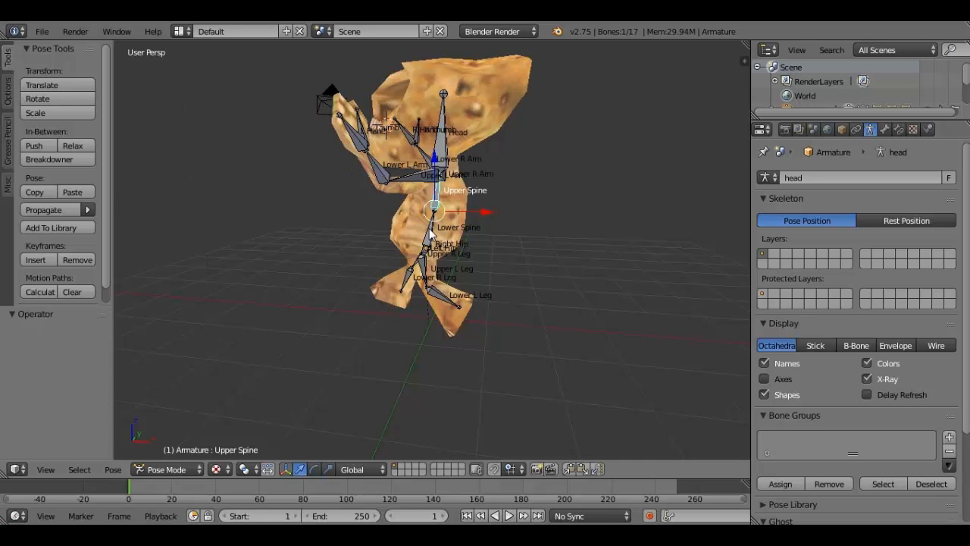
- Test bending the whole torso by rotating the Lower Spine bone around the global Y axis, and undo the rotation
{"action": "right_click", "coordinate": [431, 237]}
{"action": "key", "text": "r"}
{"action": "key", "text": "y"}
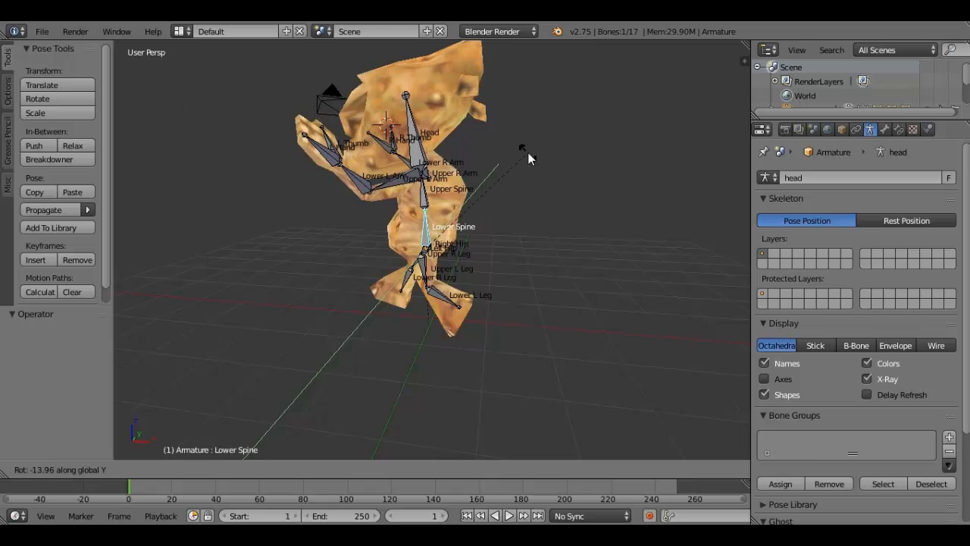
{"action": "left_click", "coordinate": [562, 178]}
{"action": "key", "text": "ctrl+z"}
- Tilt the torso sideways by rotating the Lower Spine bone about 12.6° around the global X axis, and deselect all bones
{"action": "middle_click_drag", "start_coordinate": [561, 179], "coordinate": [428, 191]}
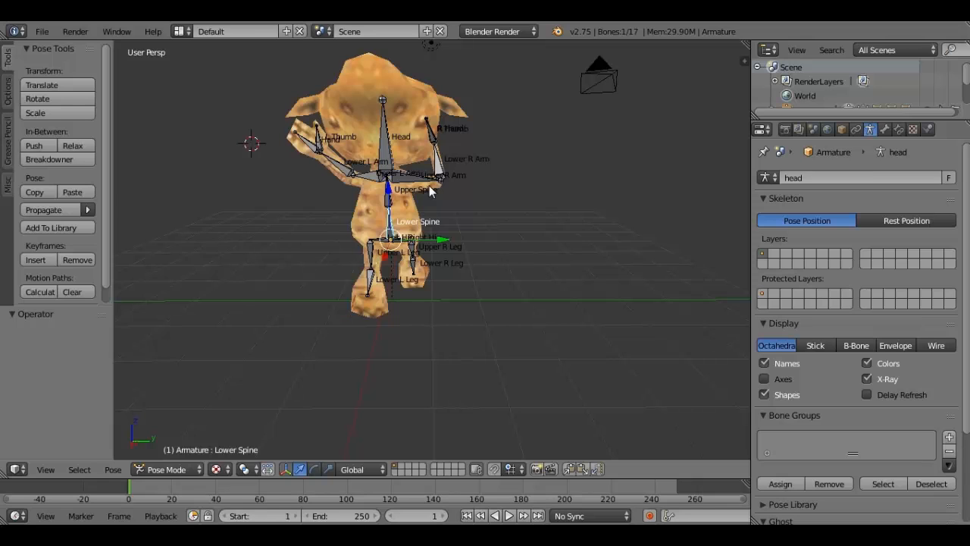
{"action": "key", "text": "r"}
{"action": "key", "text": "x"}
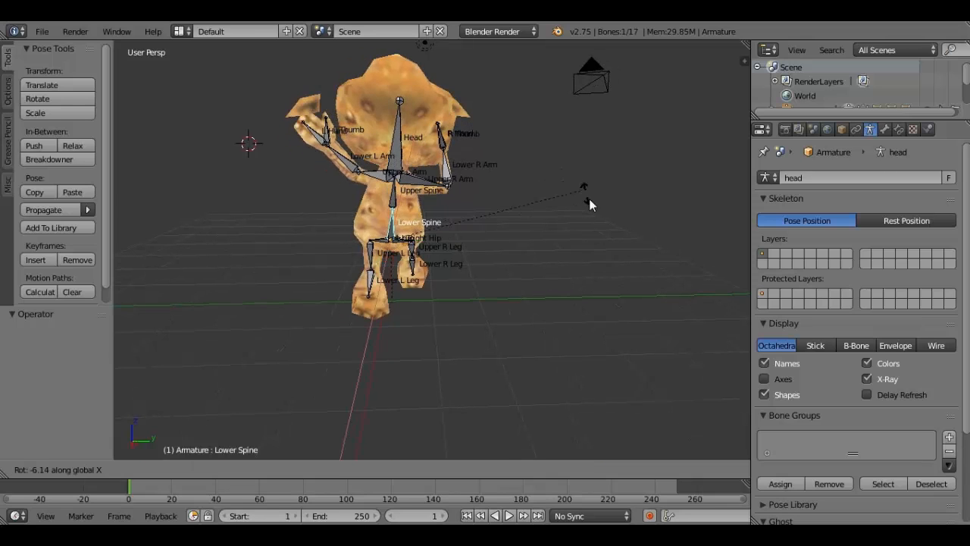
{"action": "left_click", "coordinate": [515, 158]}
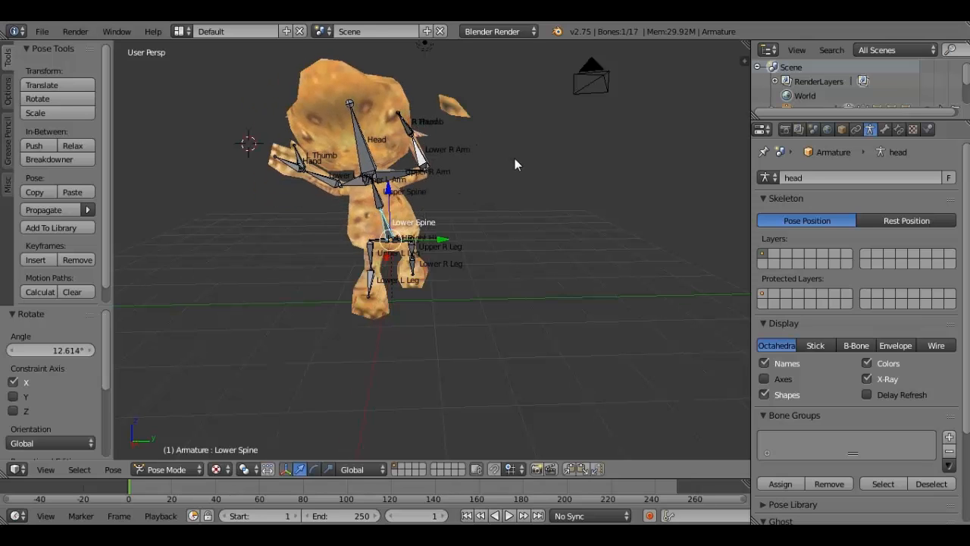
{"action": "middle_click_drag", "start_coordinate": [514, 158], "coordinate": [574, 223]}
{"action": "key", "text": "a"}
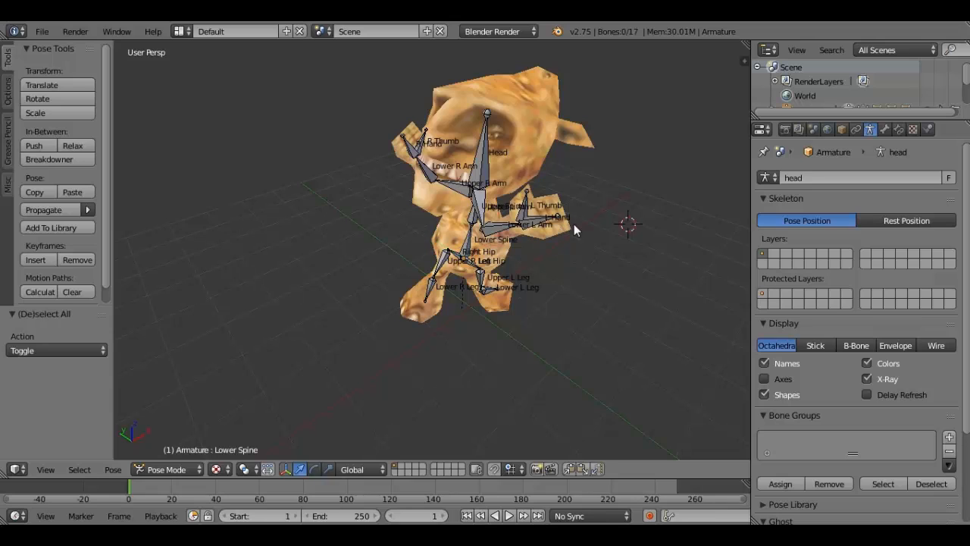
- Render a still image of the posed character
{"action": "left_click", "coordinate": [74, 32]}
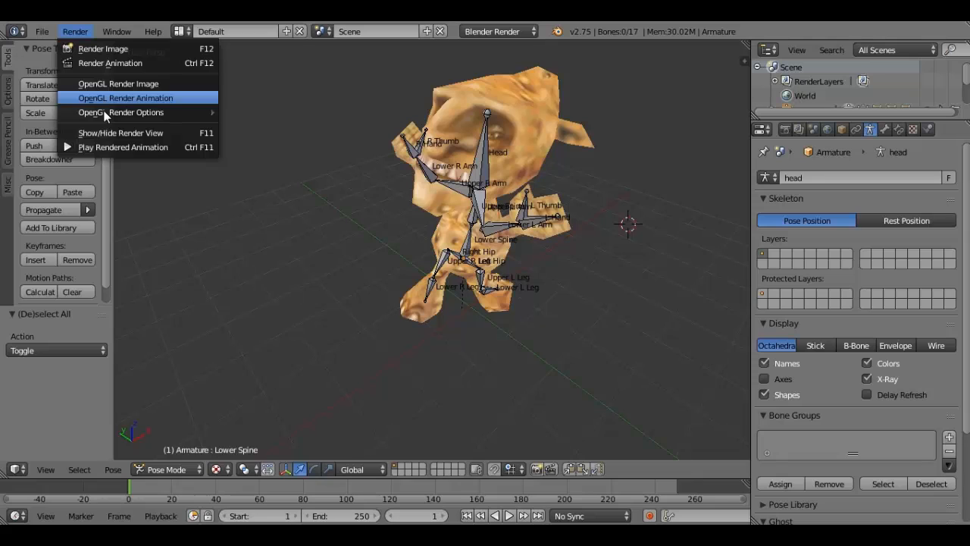
{"action": "left_click", "coordinate": [132, 48]}
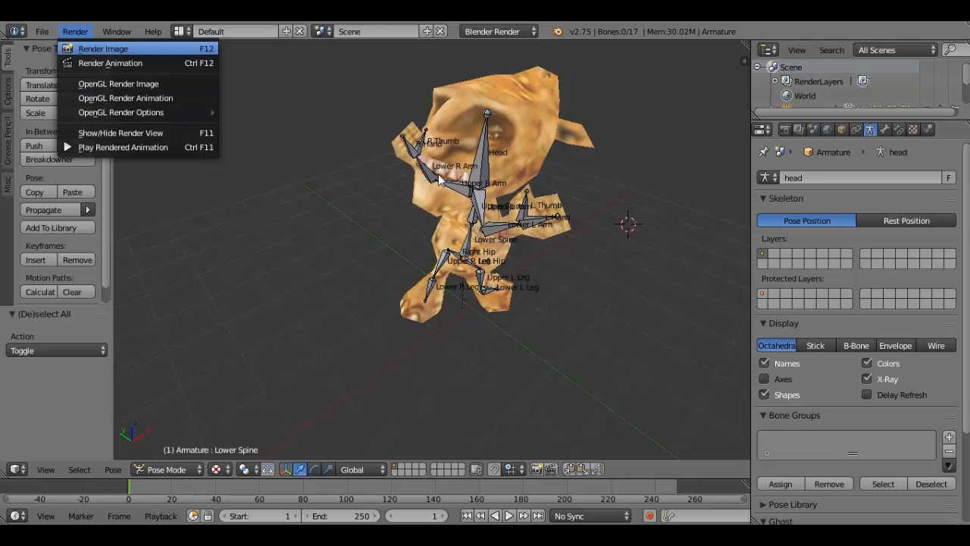